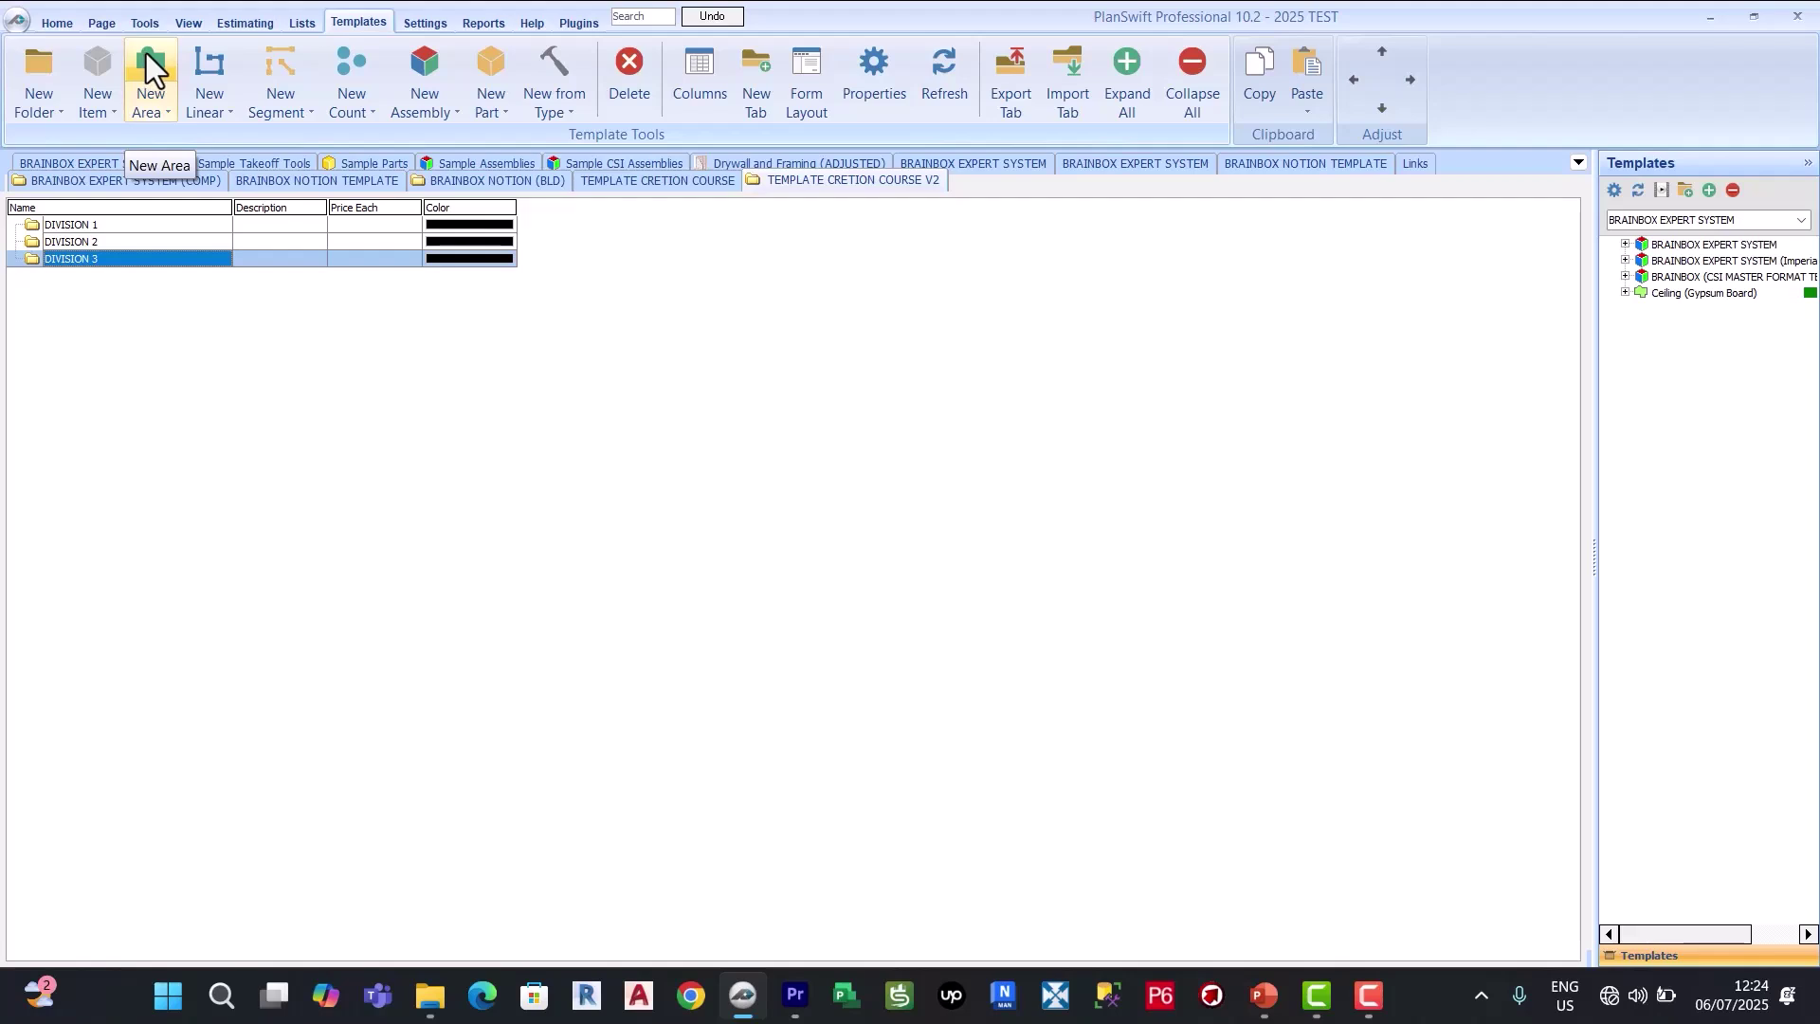
Step: Add an area item named Site Clearance and a linear item named Girth to the TEMPLATE CRETION COURSE V2 template
click(147, 59)
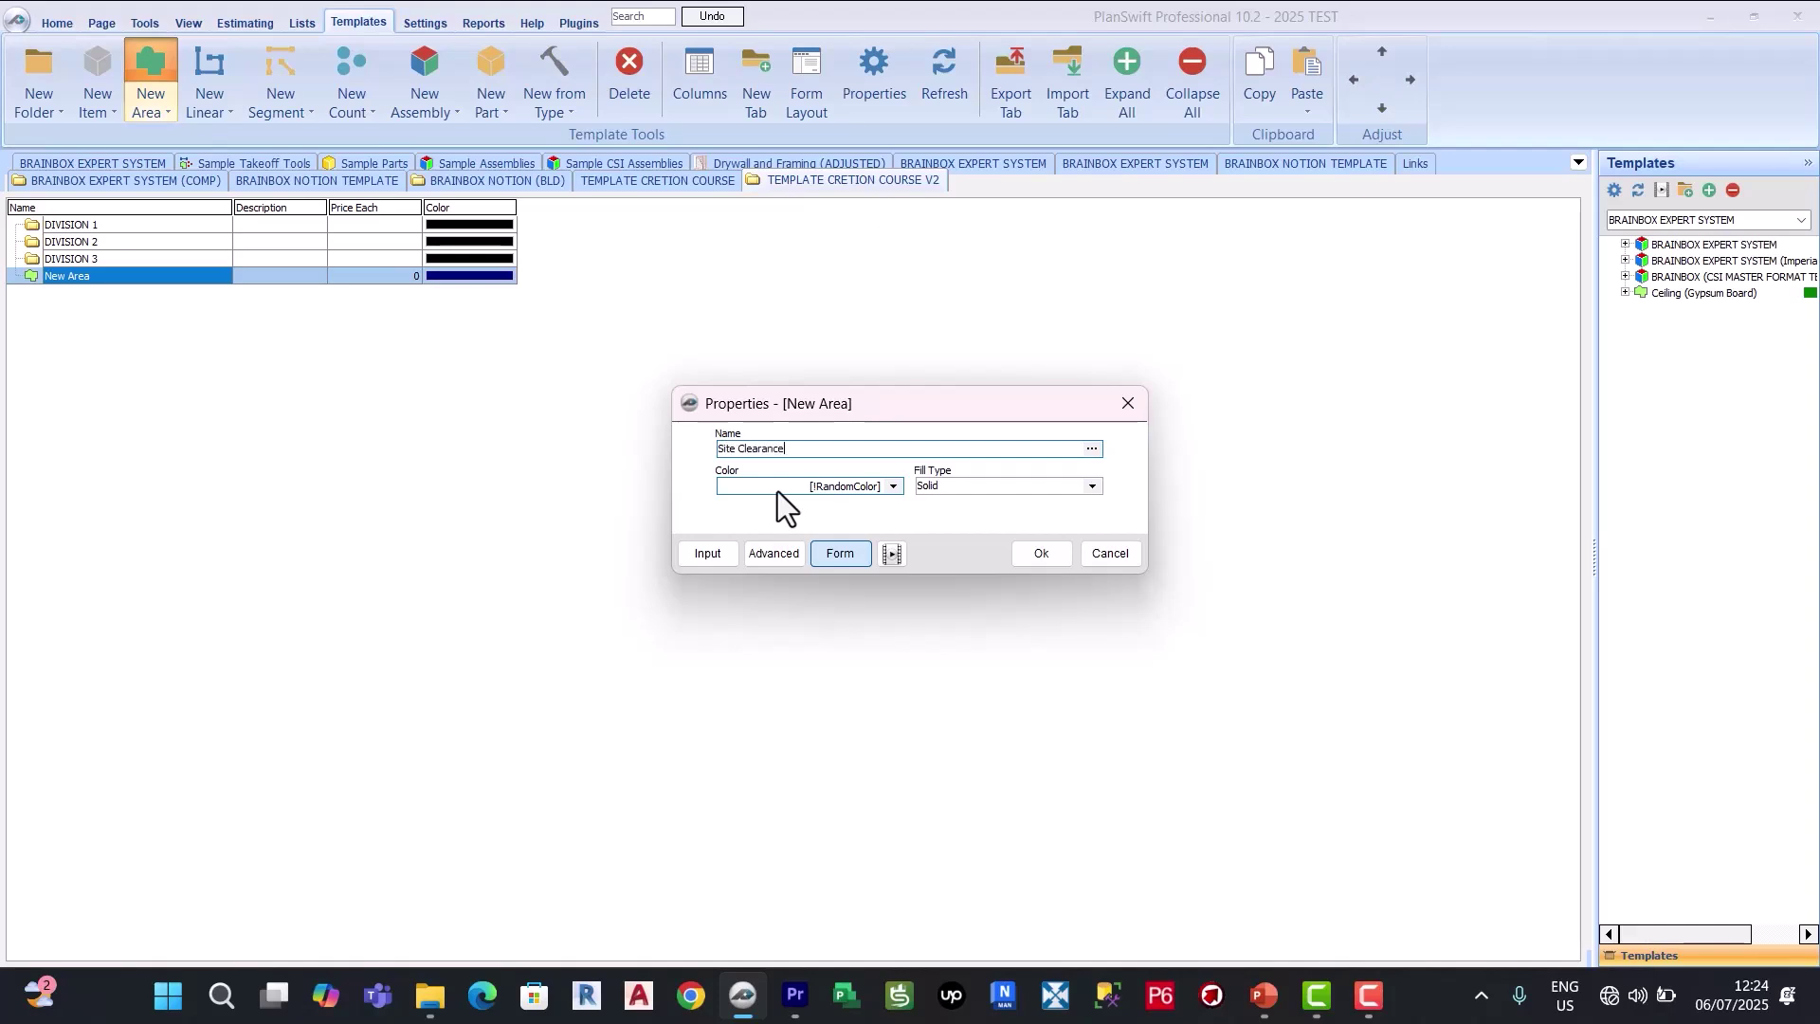
click(1043, 554)
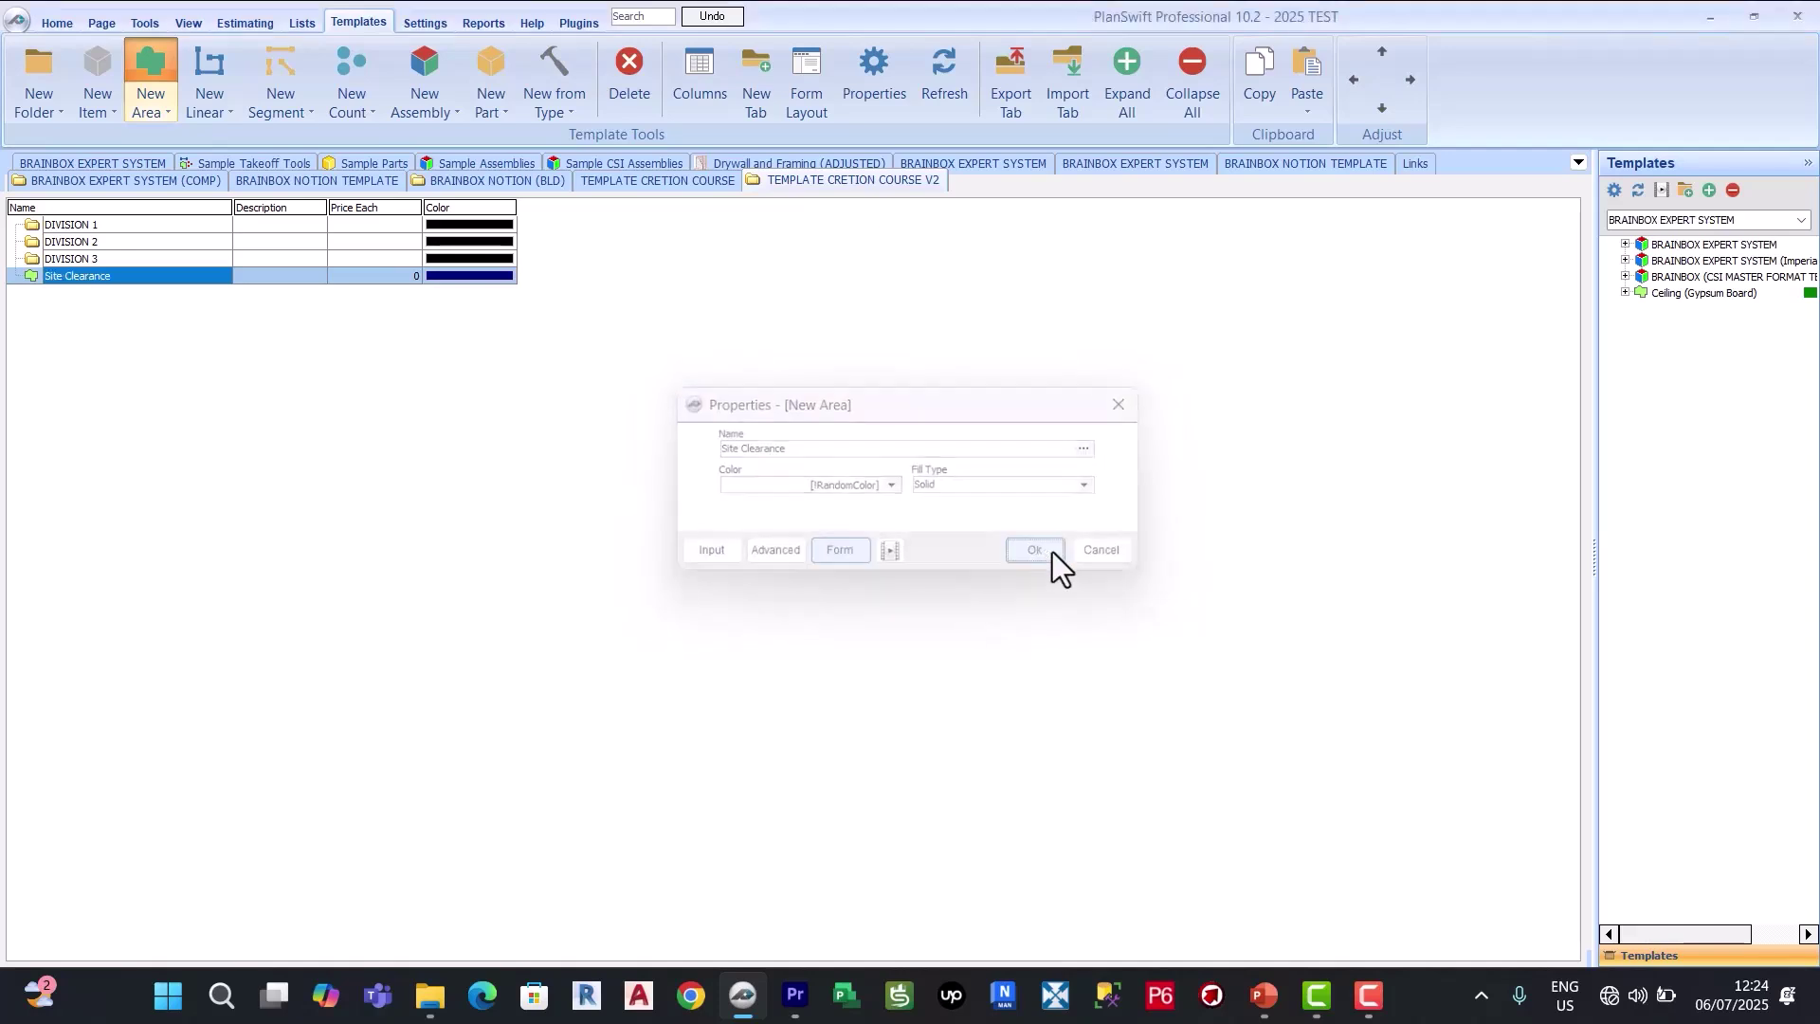
click(209, 64)
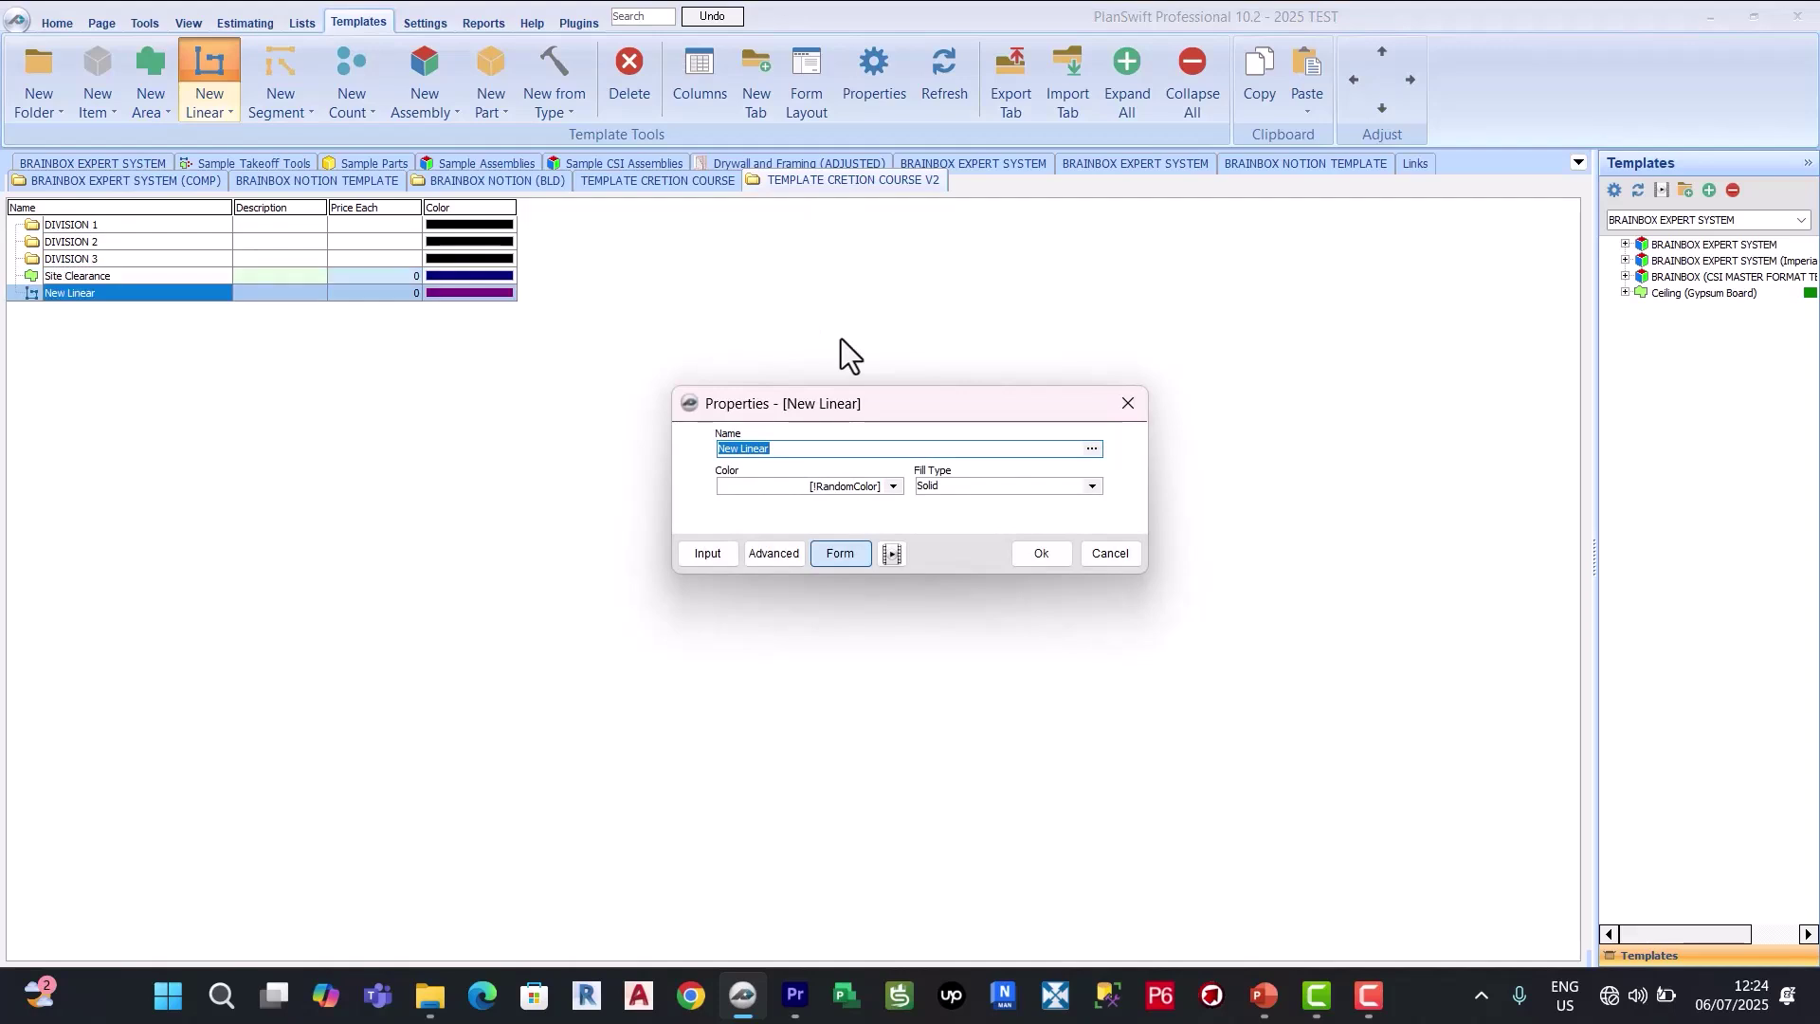
text(Girthe)
click(934, 487)
click(1020, 555)
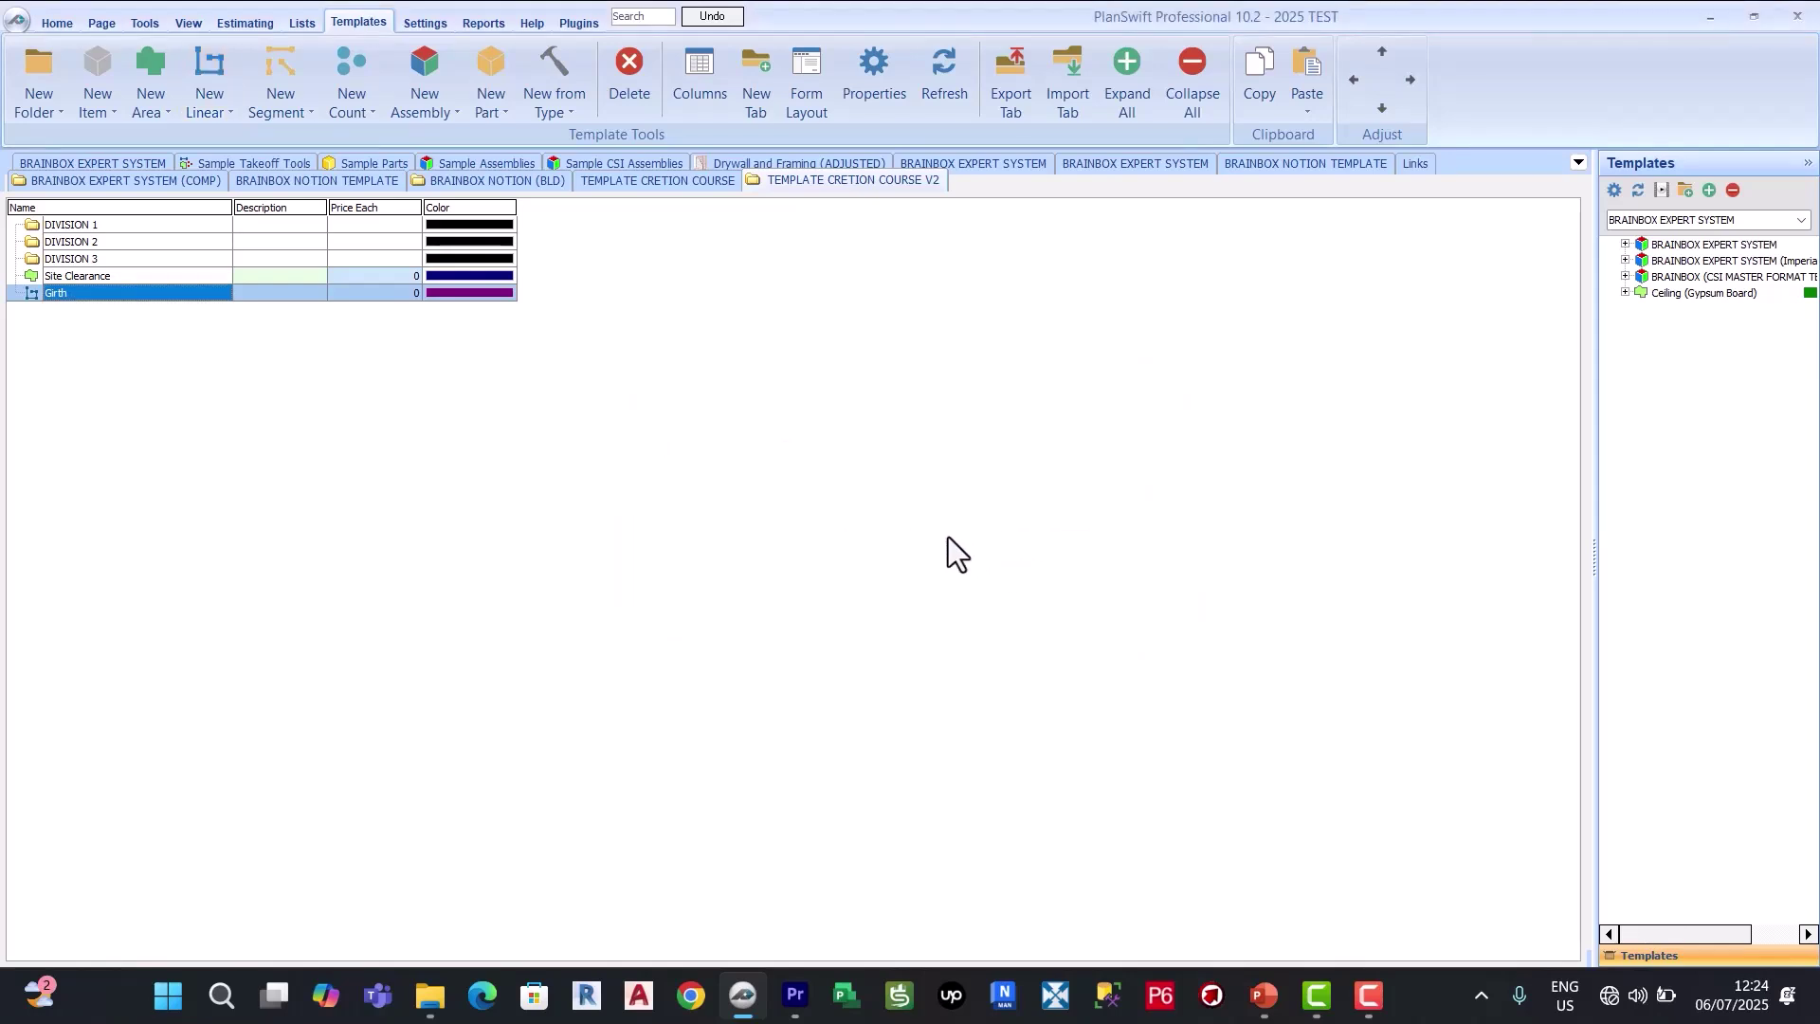
Step: Add a count item named Column bases to the template, keeping the default circle shape
click(360, 64)
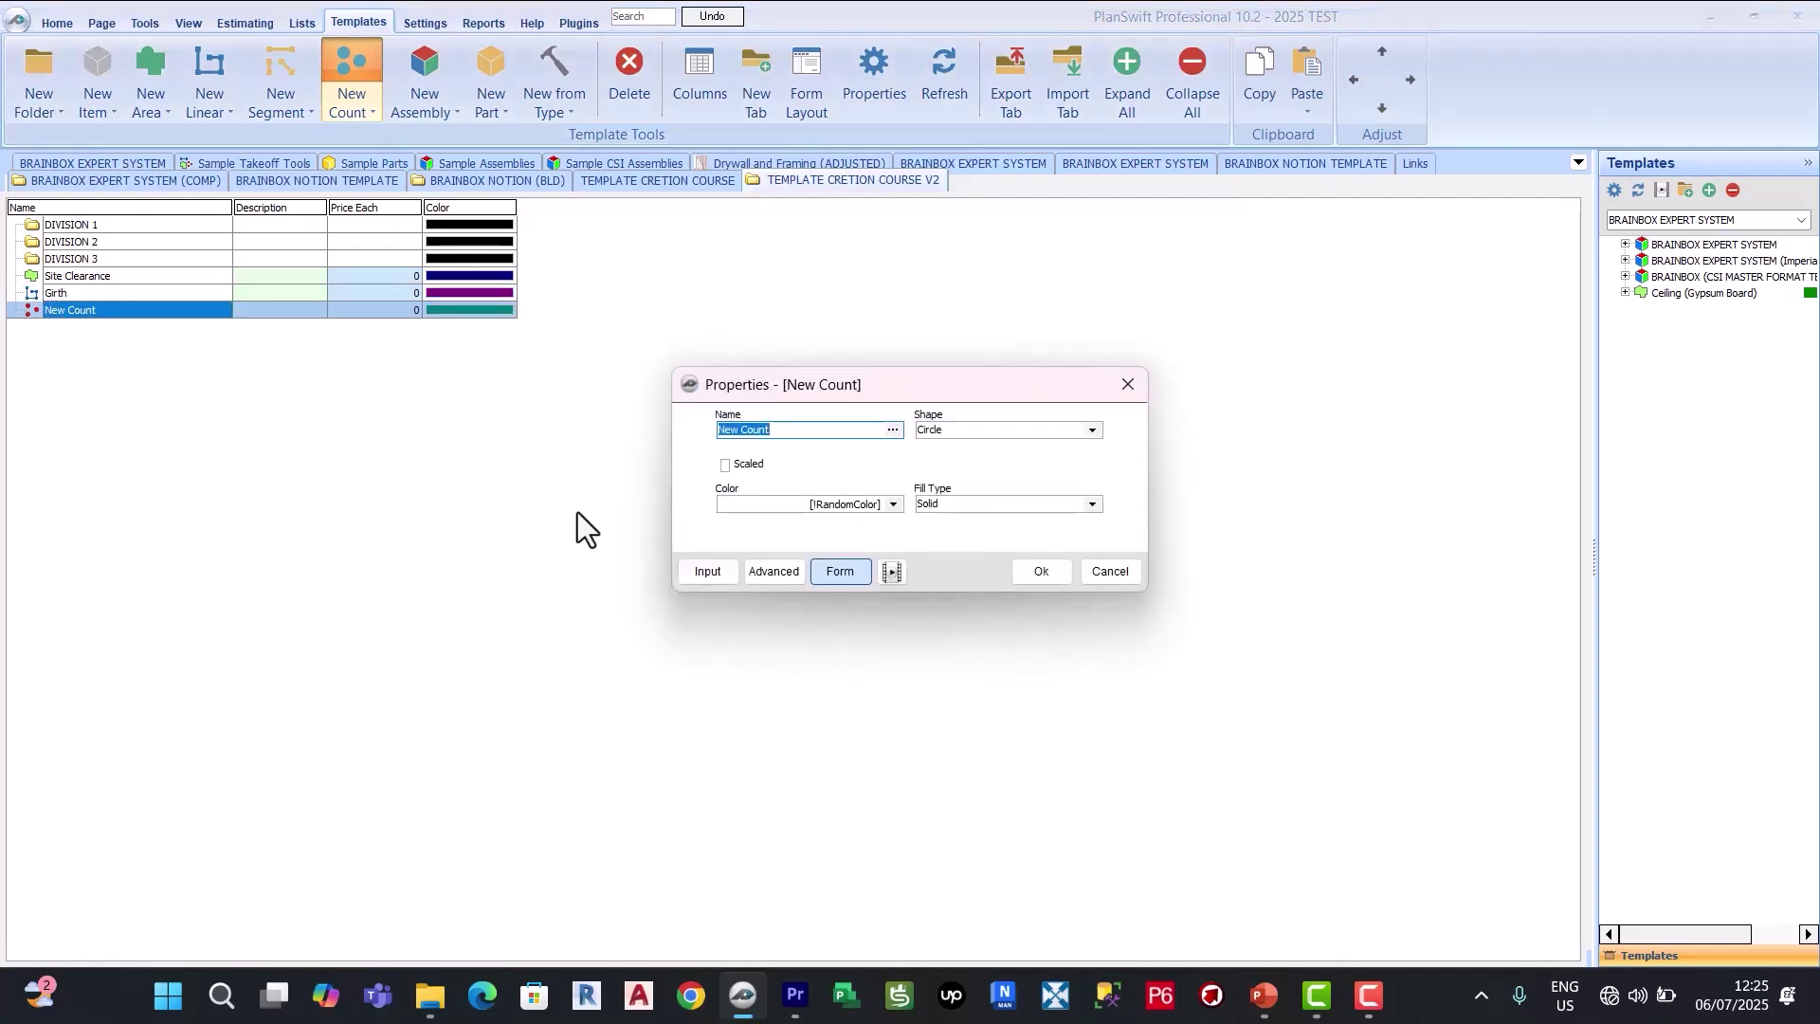
text(Column bases)
click(1033, 565)
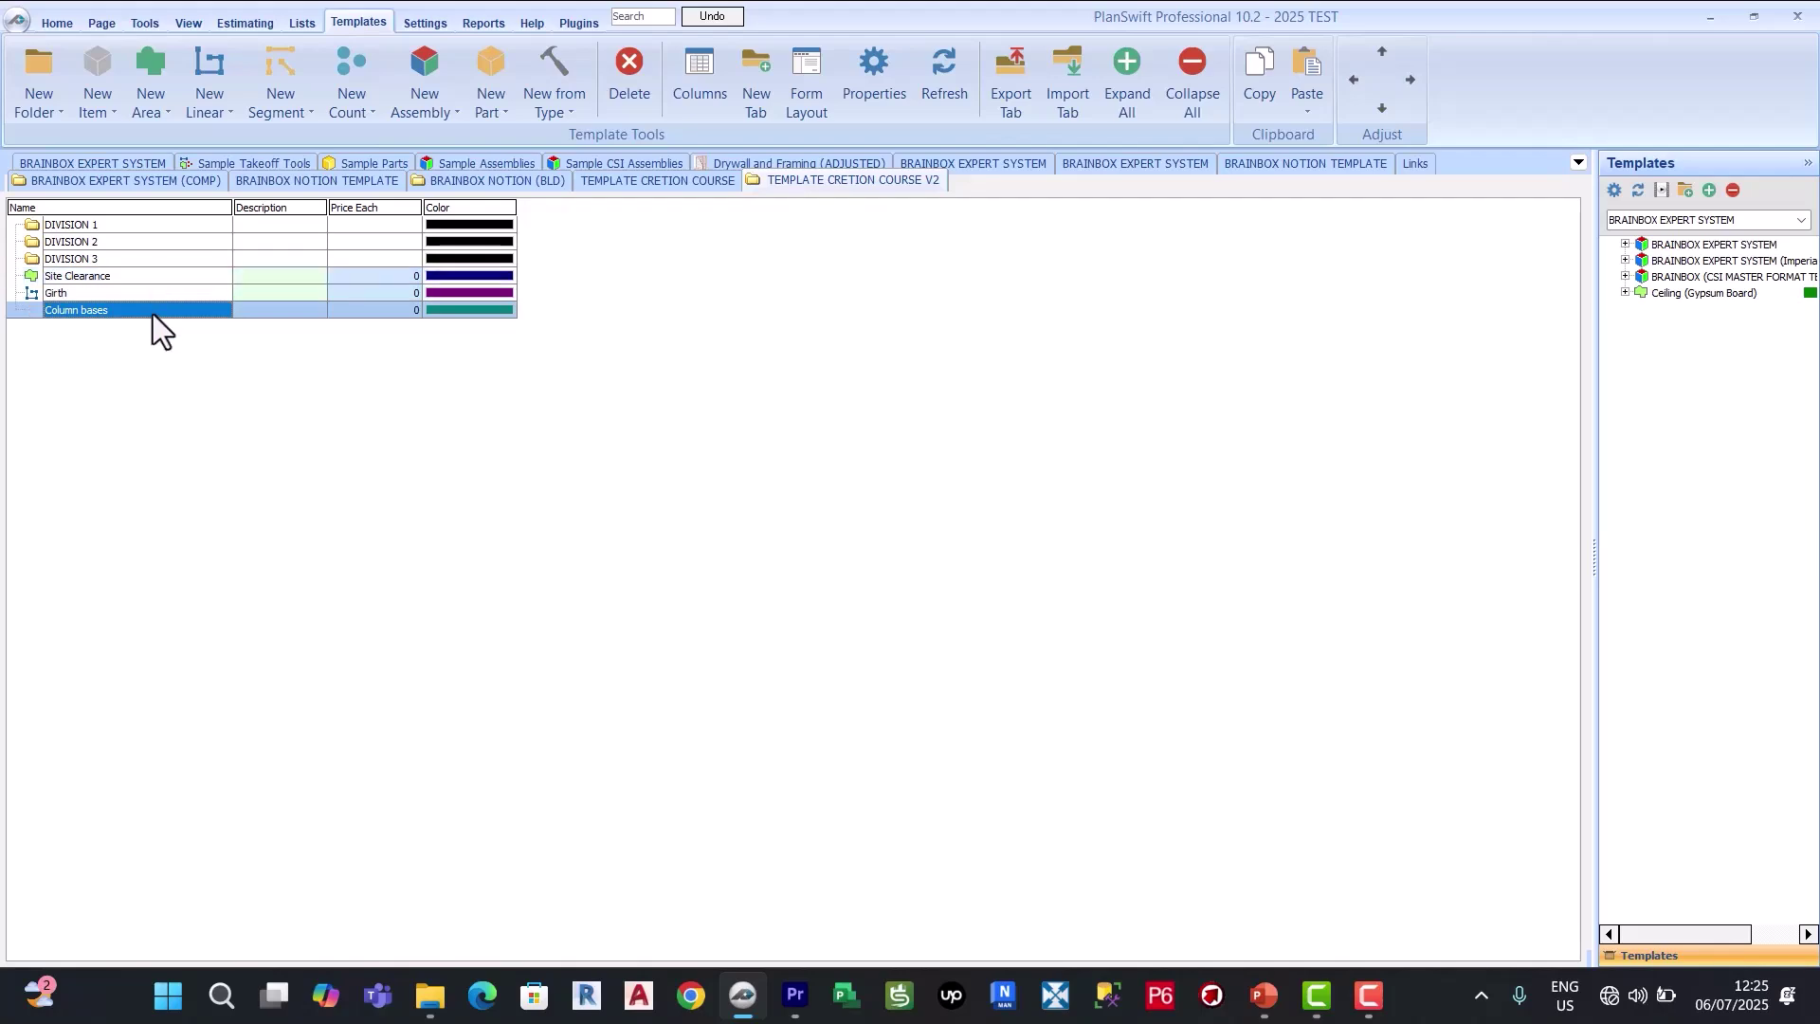
Step: Return to the drawing view, load the TEMPLATE CRETION COURSE V2 templates for takeoff, and open the FLOOR PLAN page
click(47, 25)
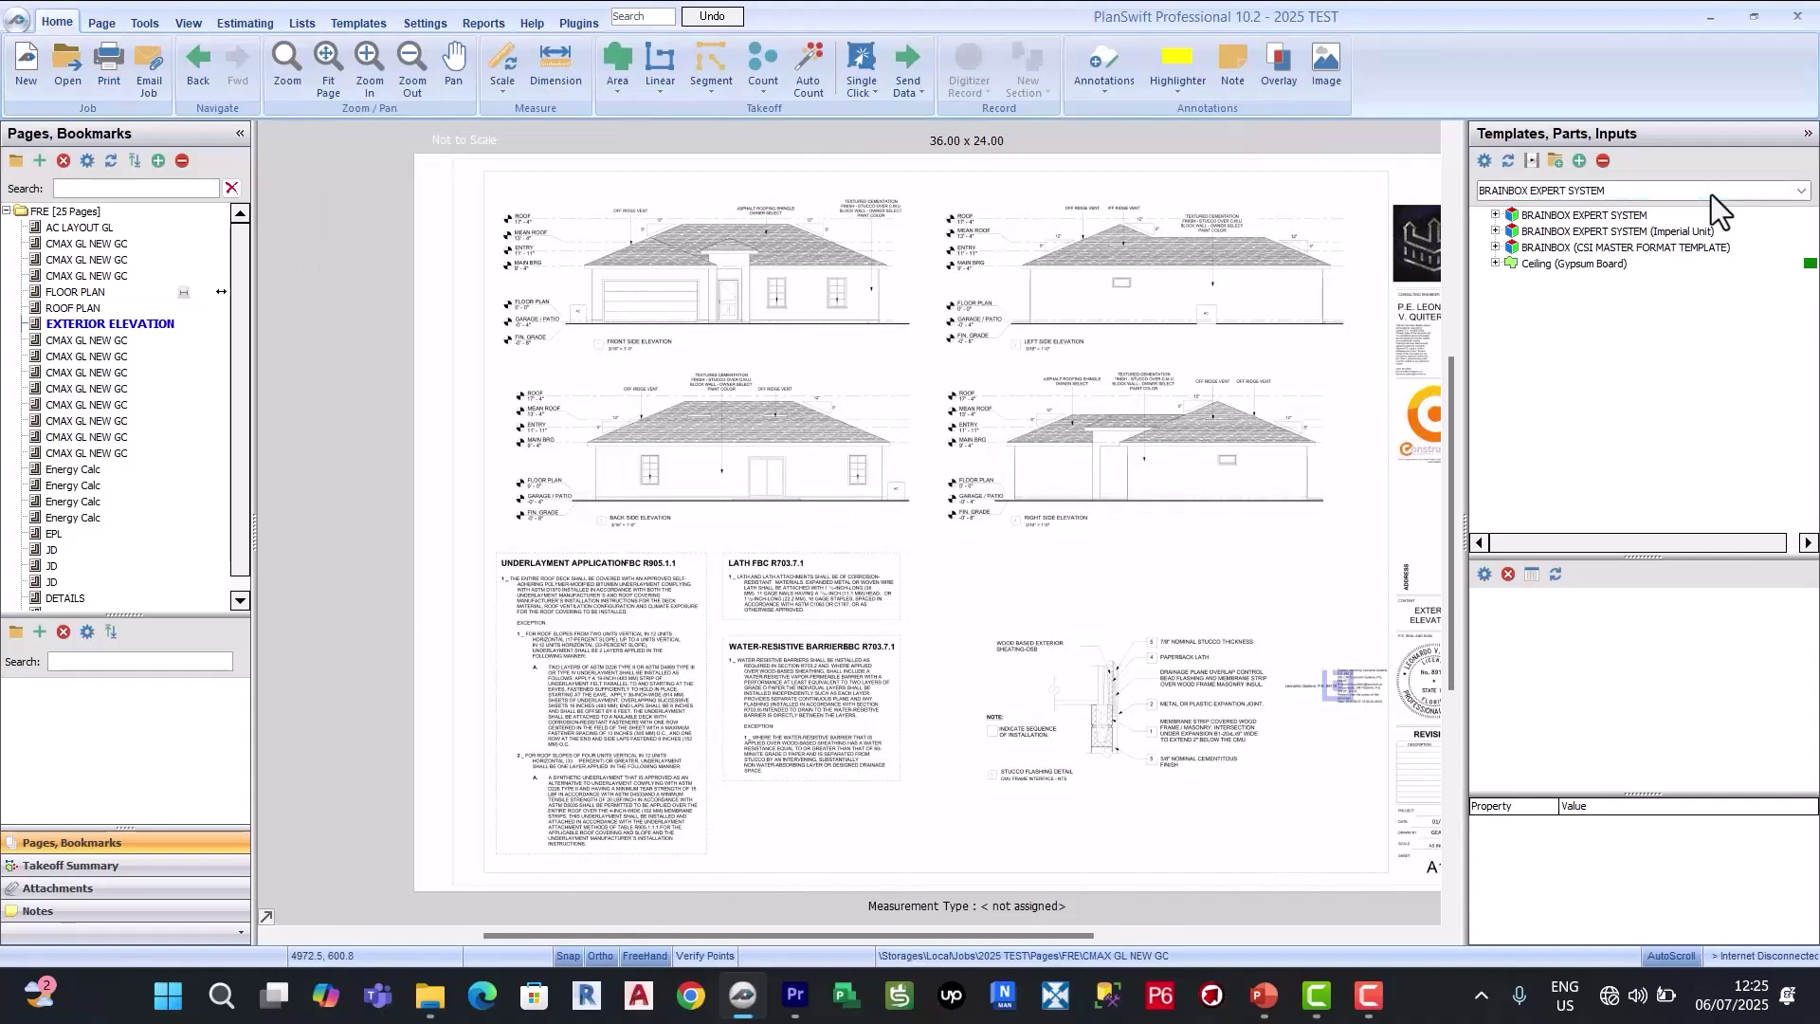
click(1709, 195)
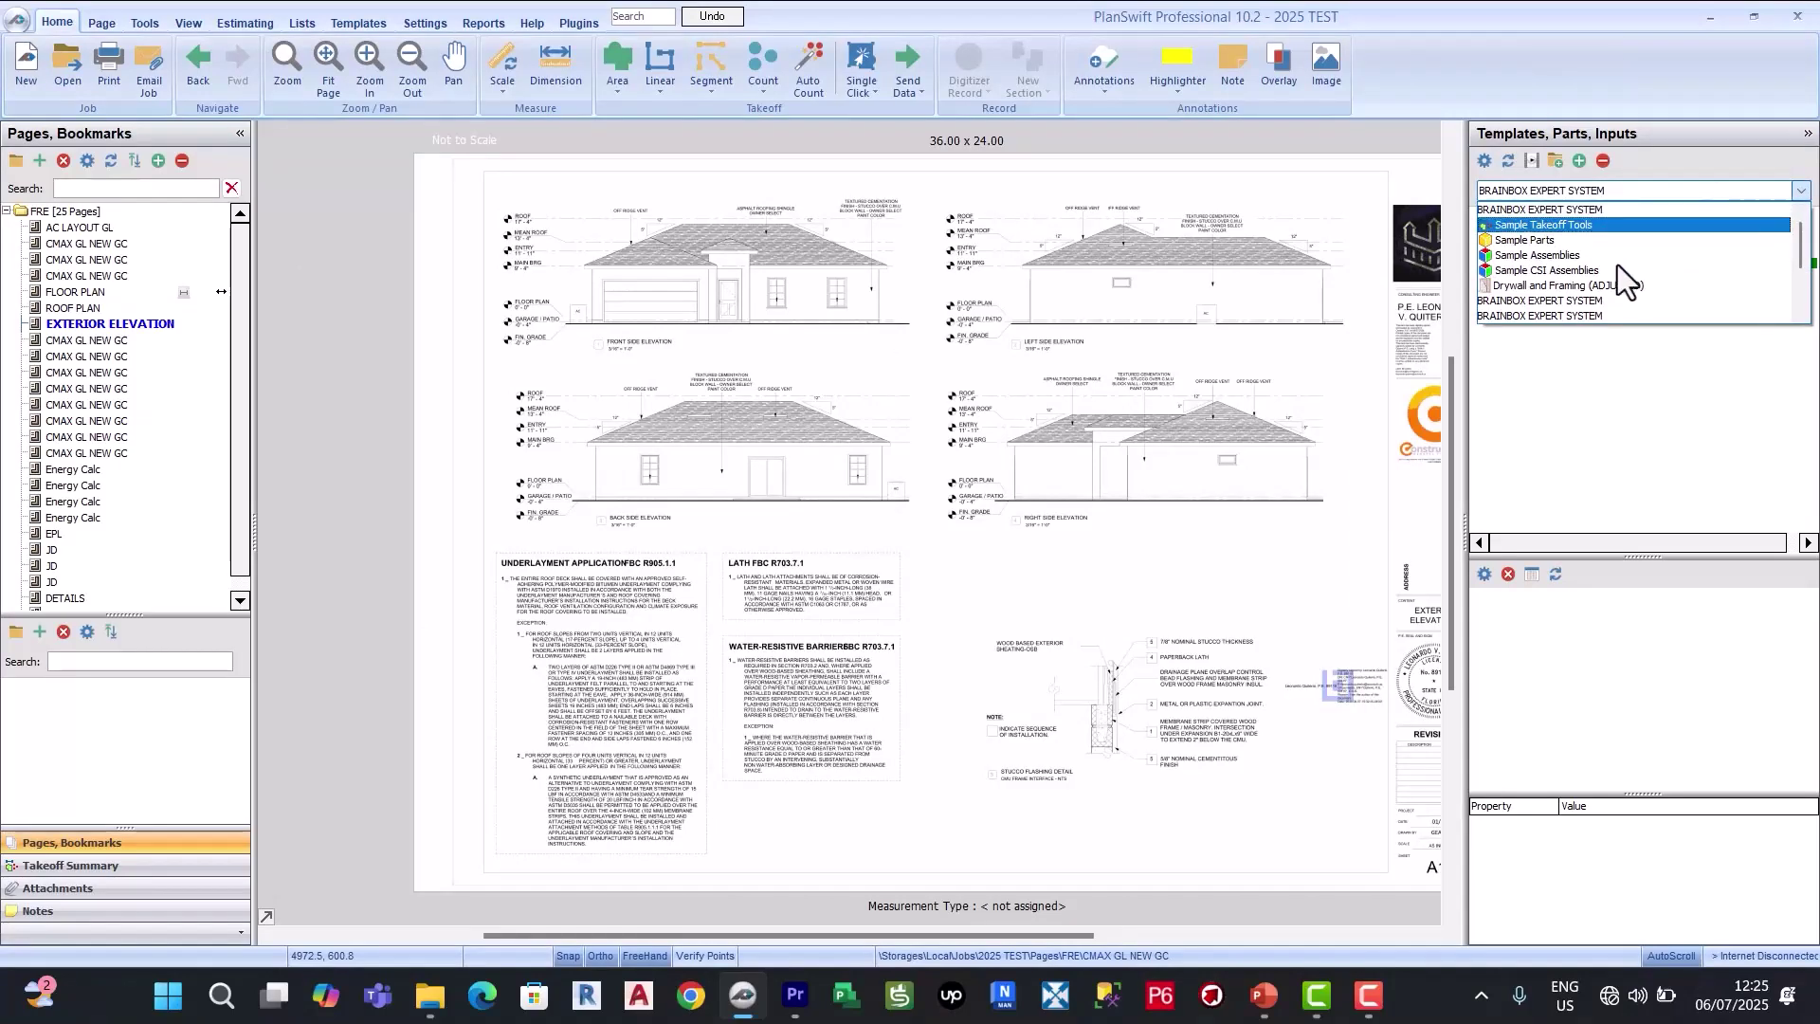
scroll(1616, 265, down, 2)
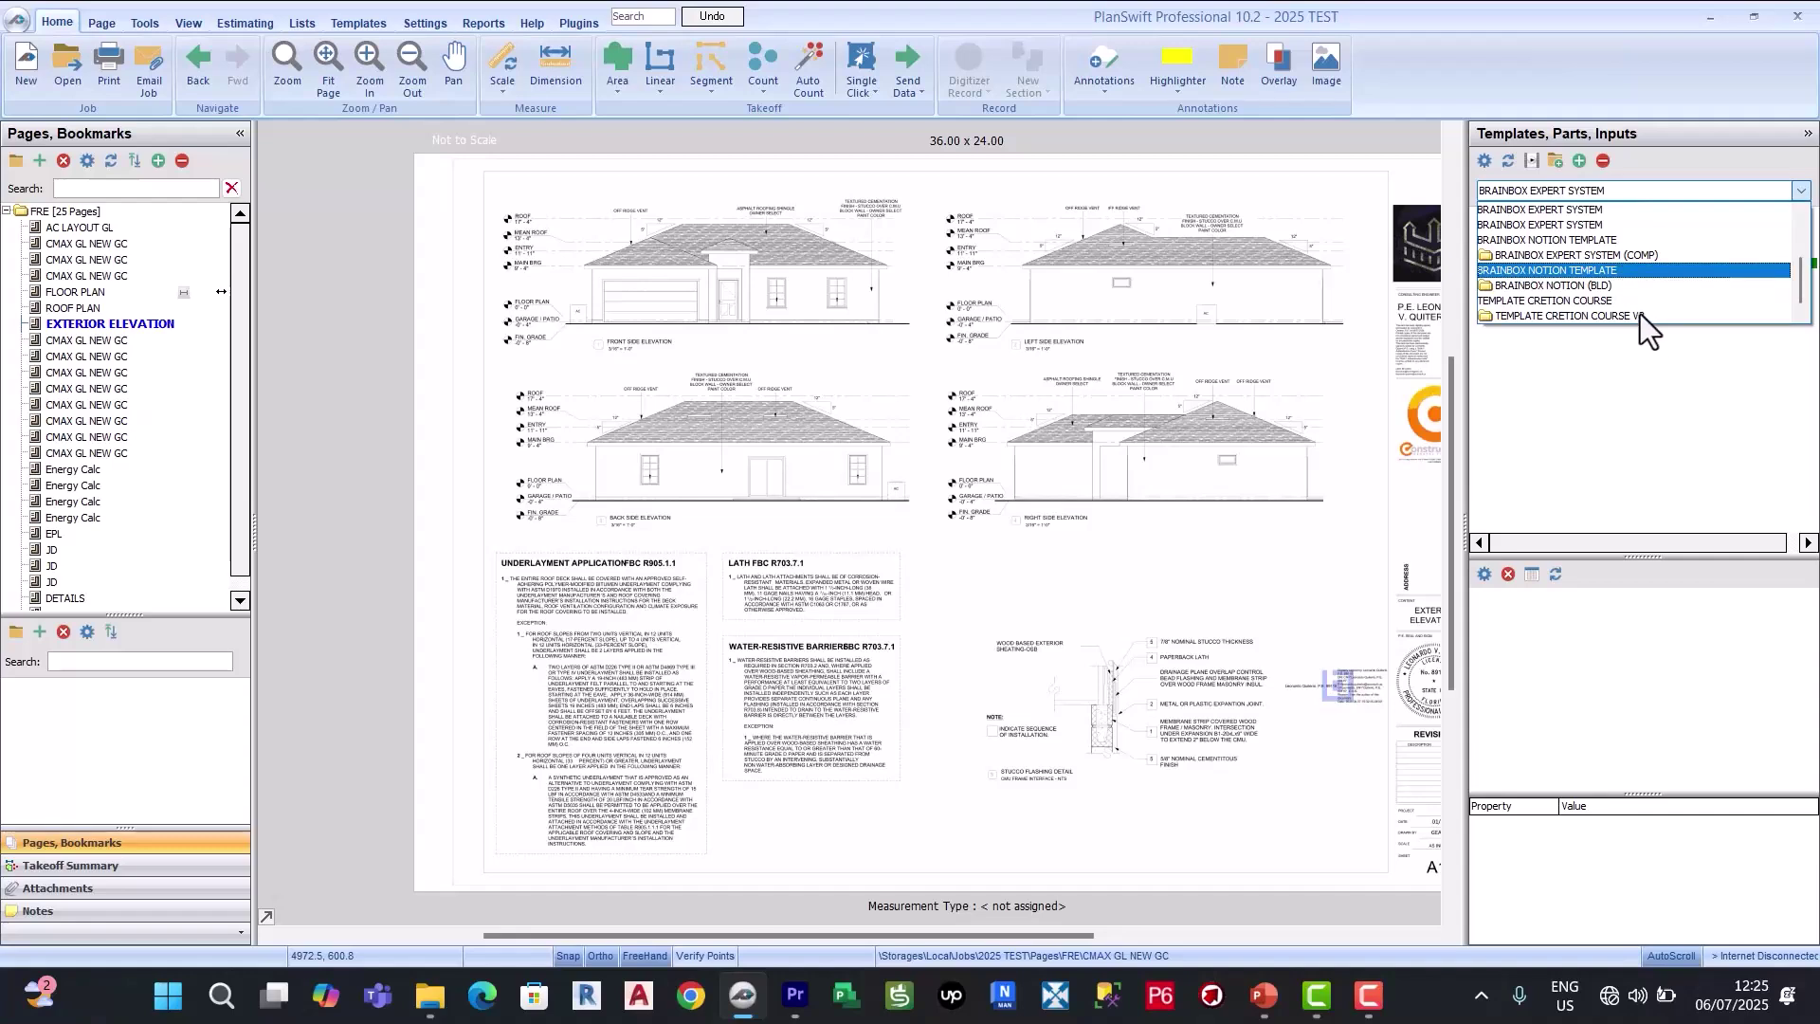
click(1639, 314)
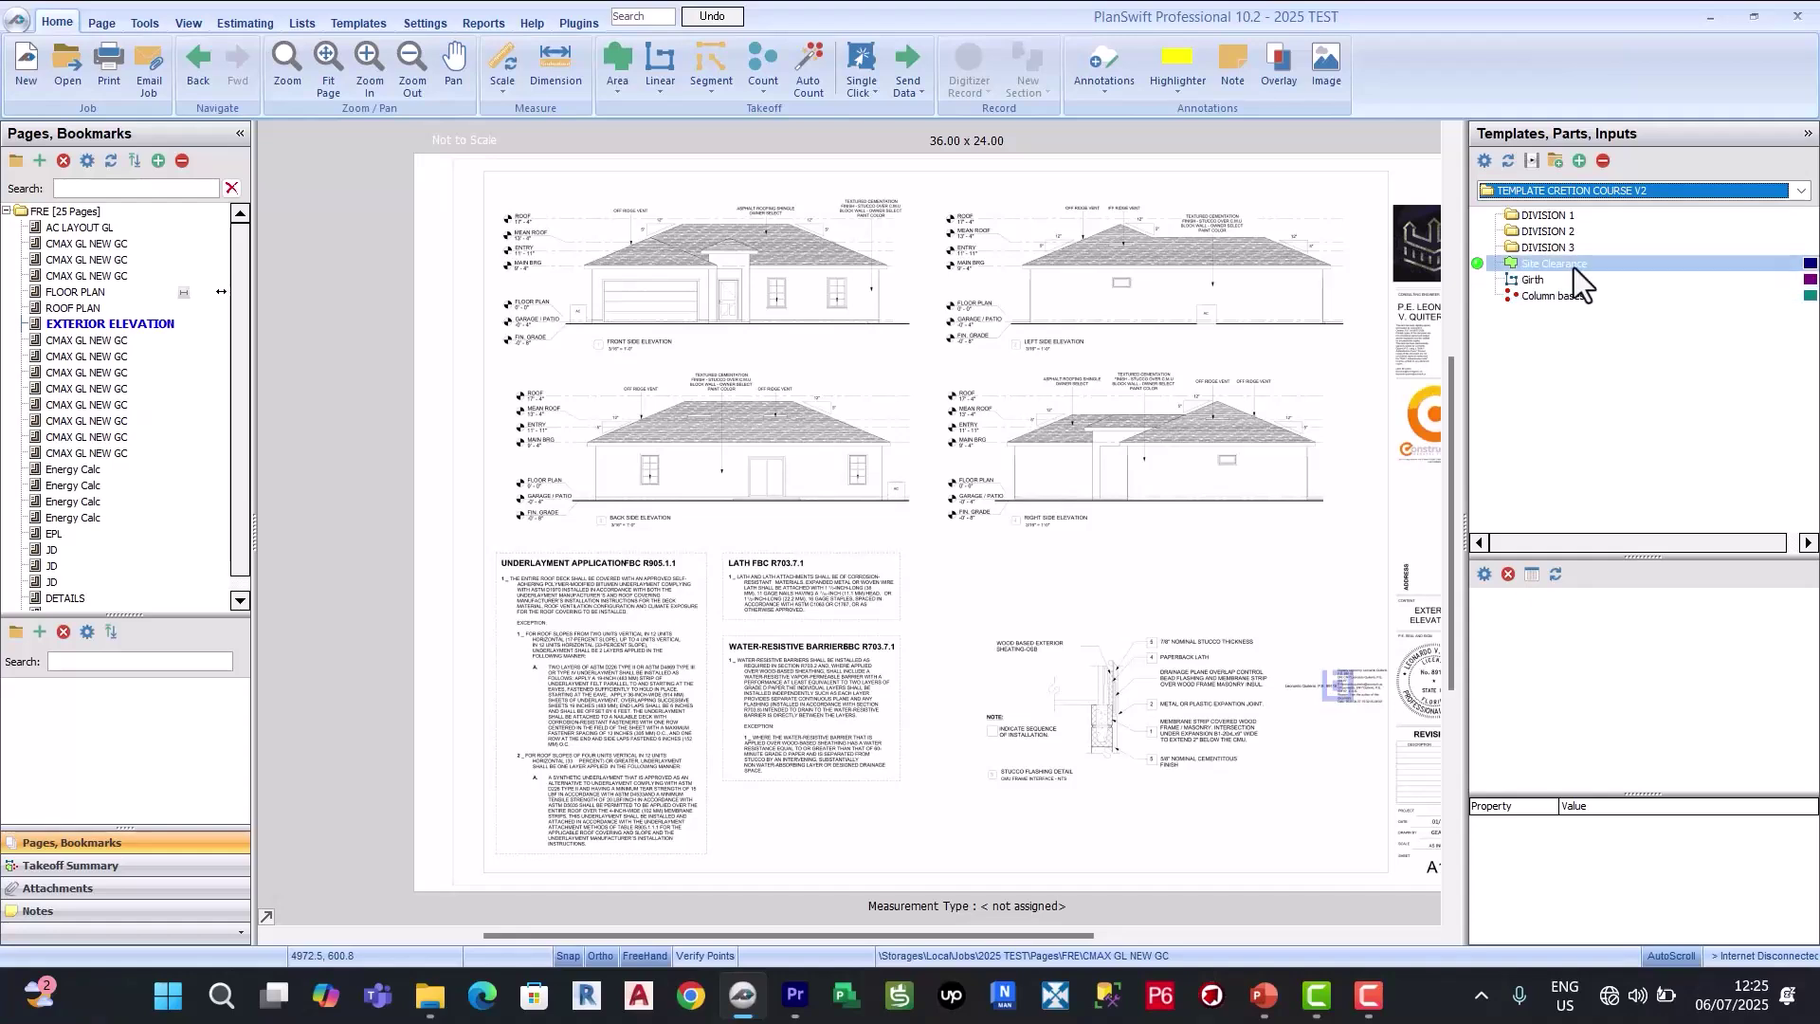
click(140, 293)
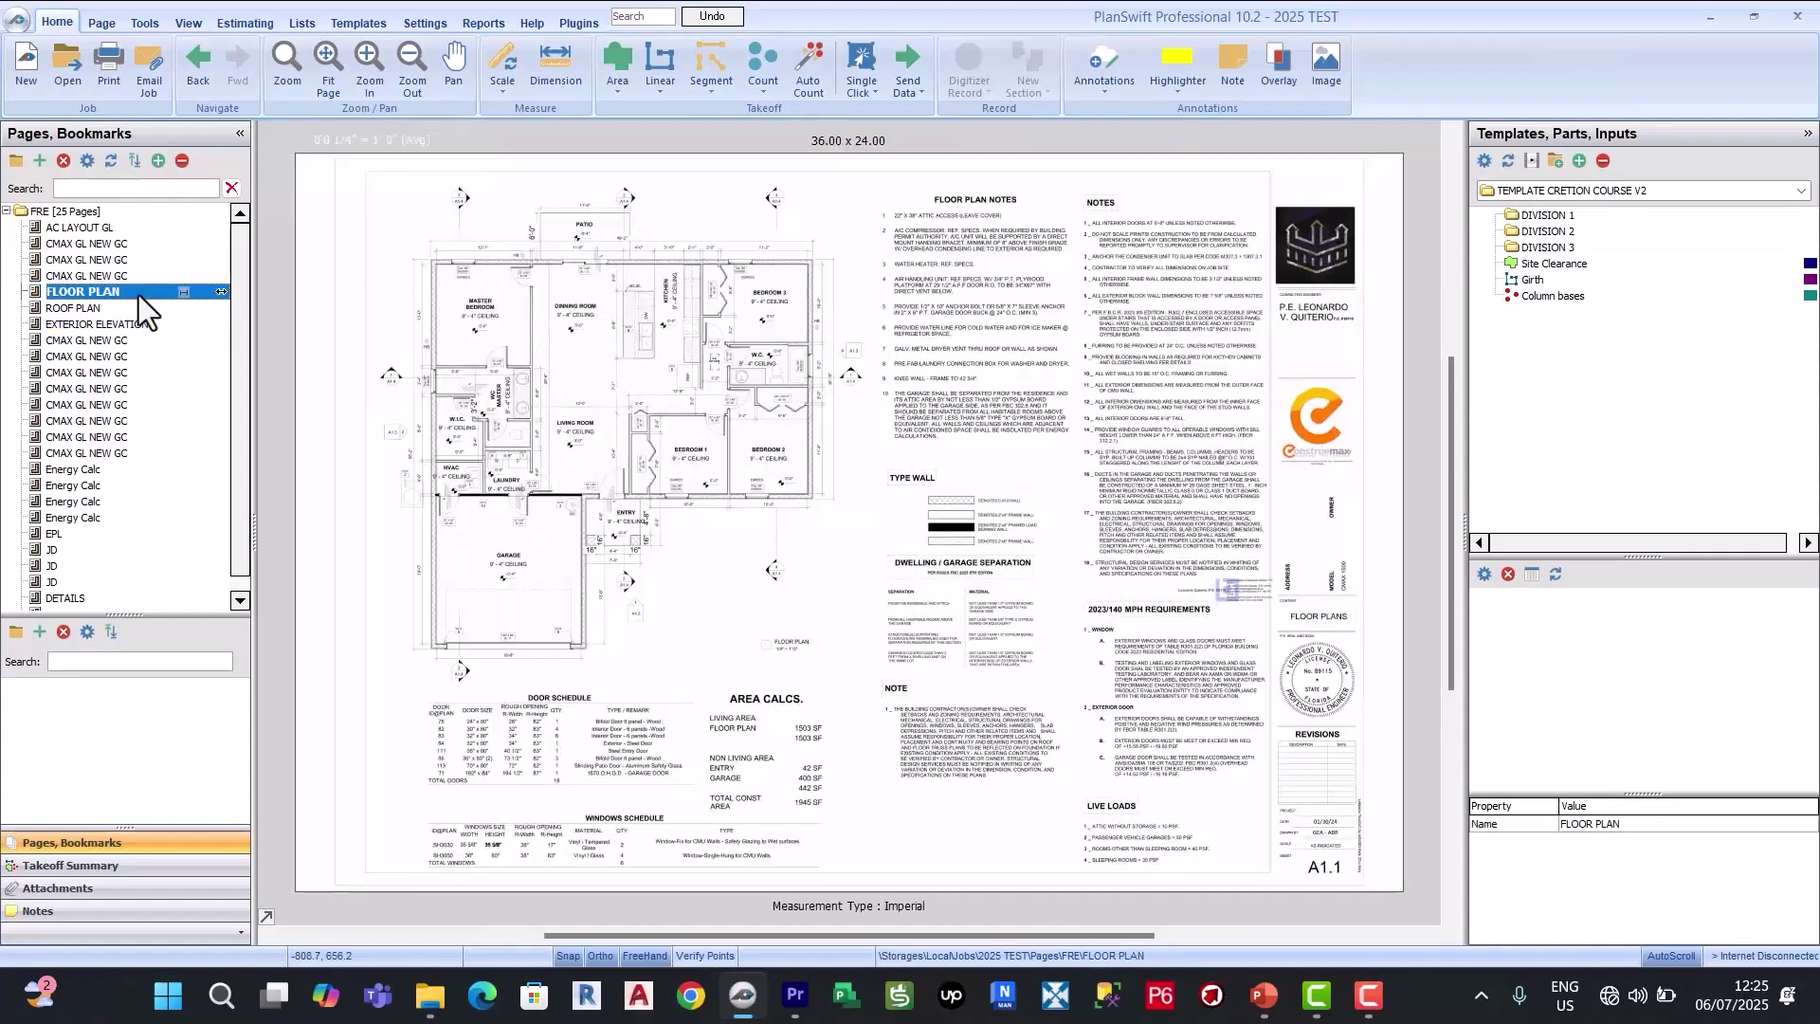
Step: Start a takeoff from the Site Clearance template and trace the exterior edge from Master Bedroom to Bedroom 3, about 49'7" long
click(1539, 269)
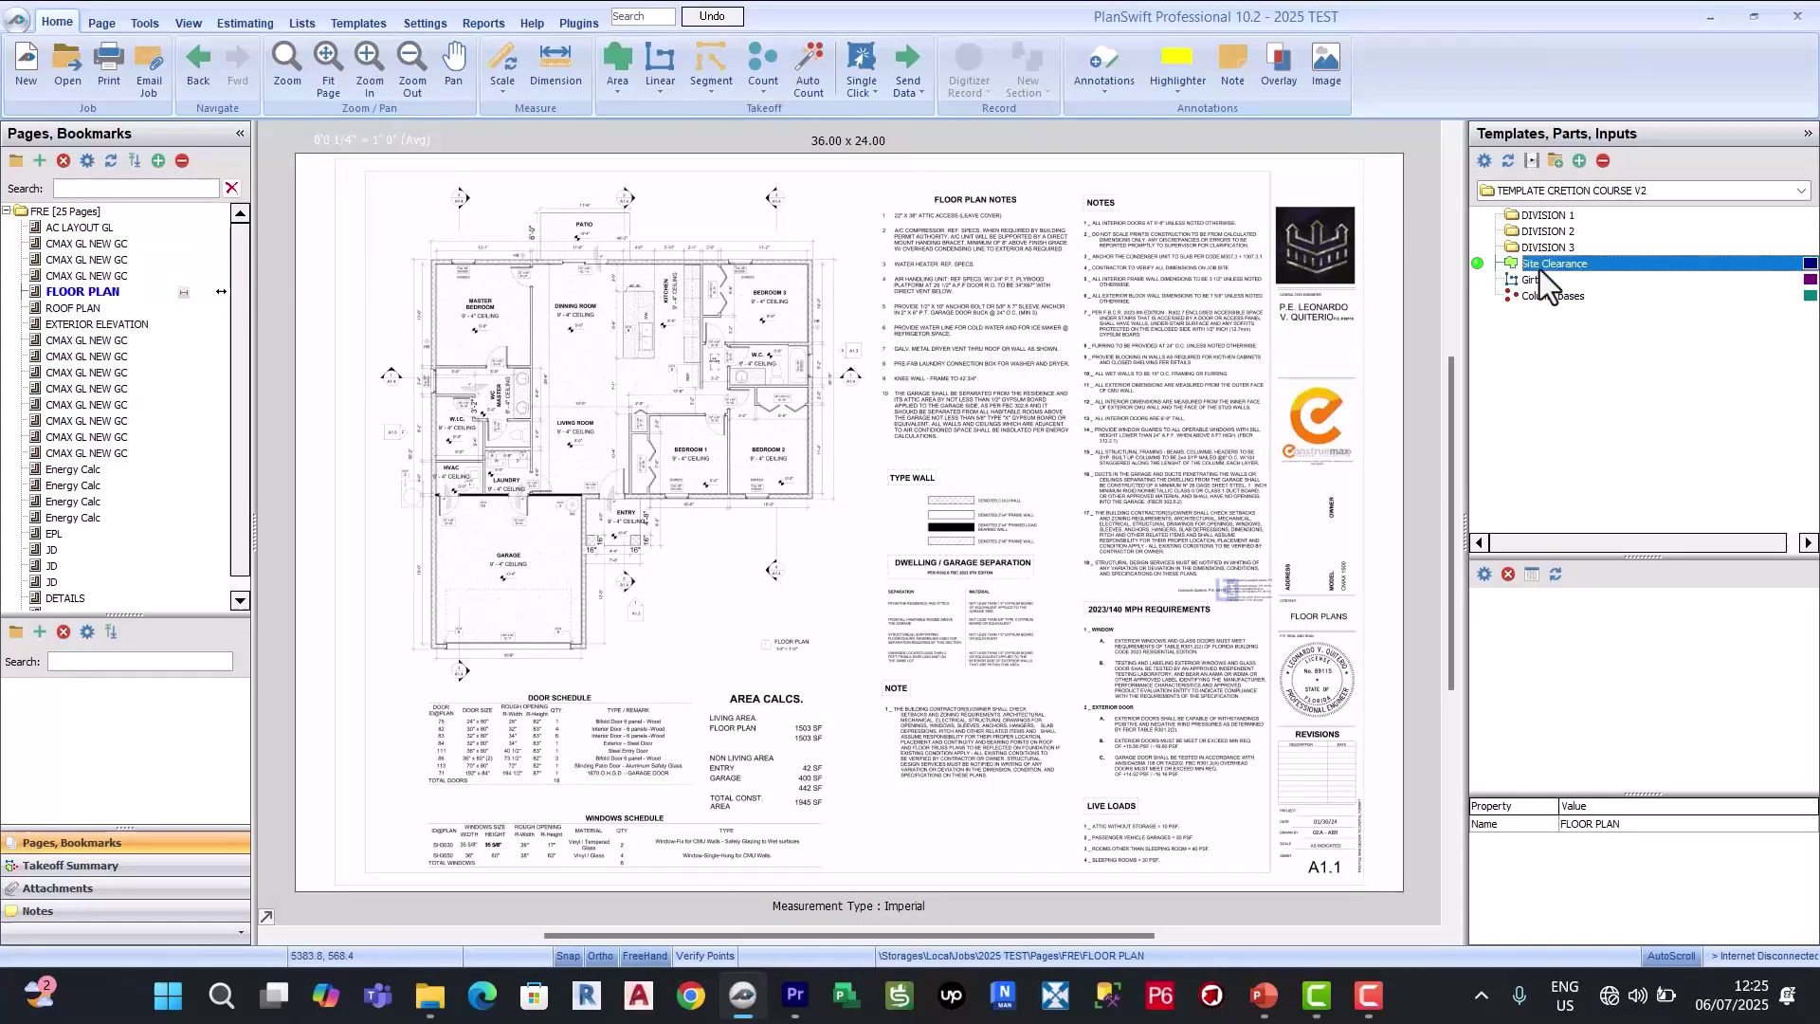
double_click(1479, 259)
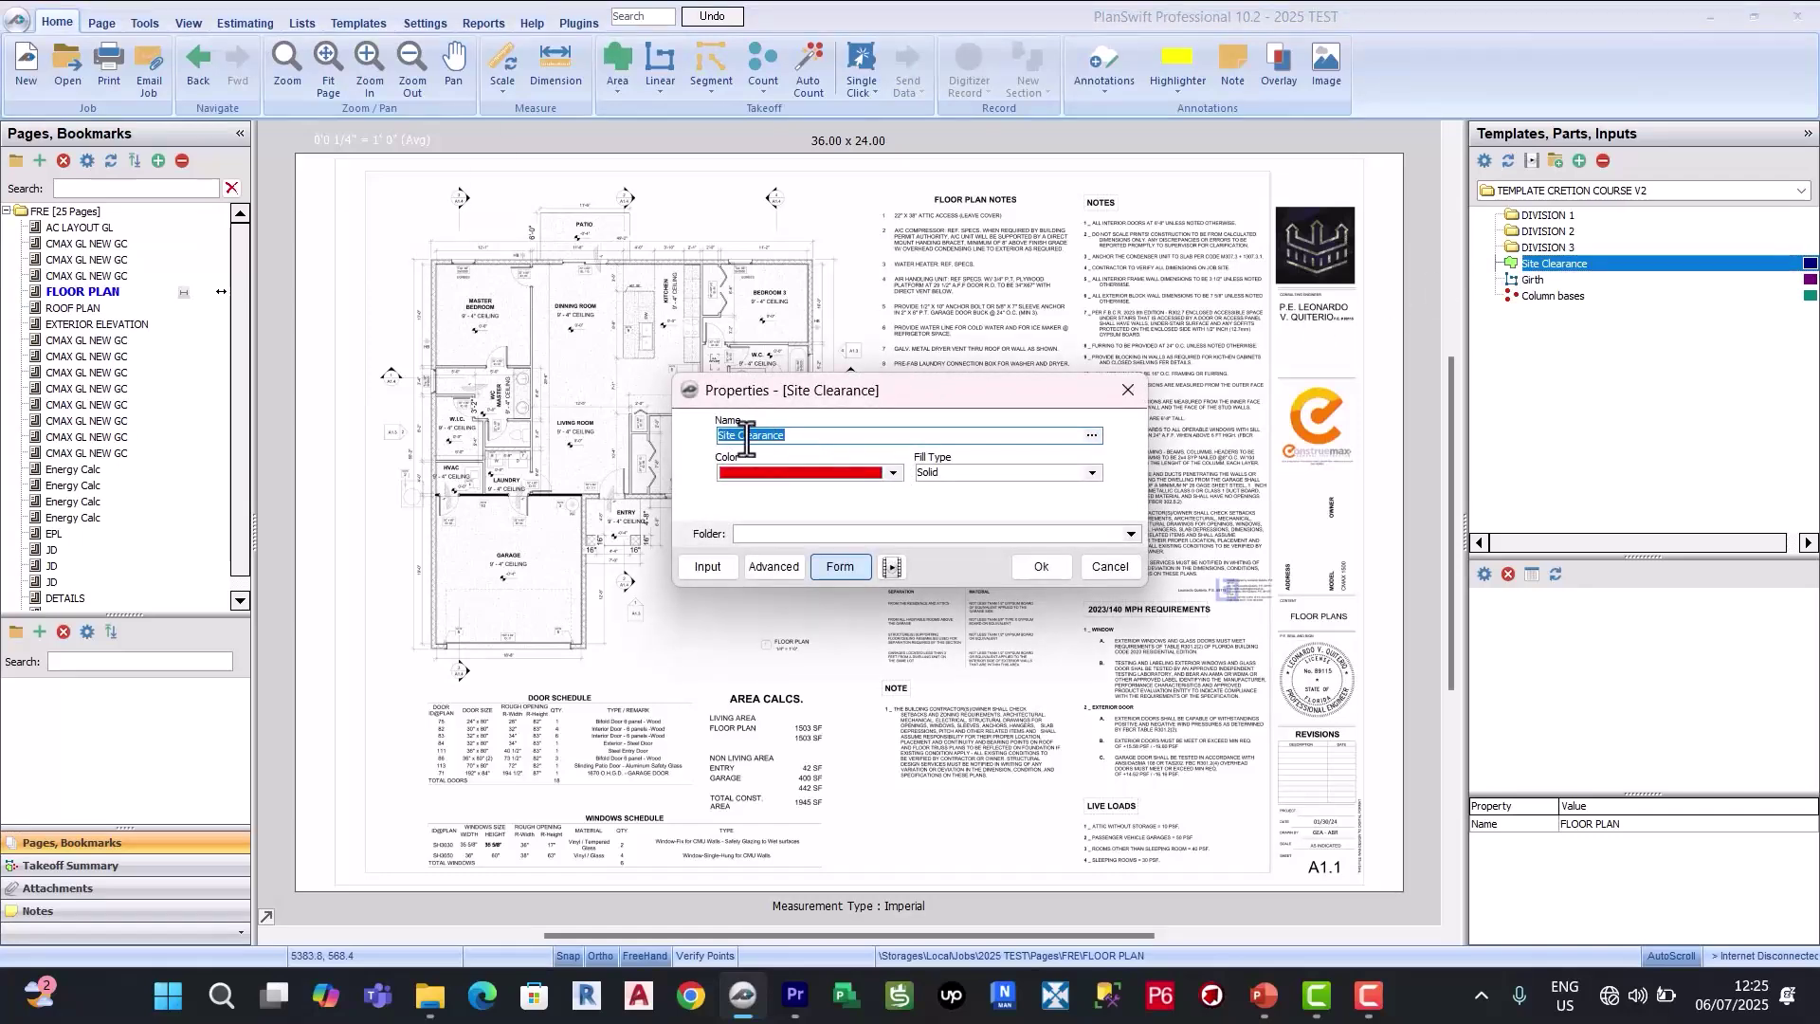
click(1037, 569)
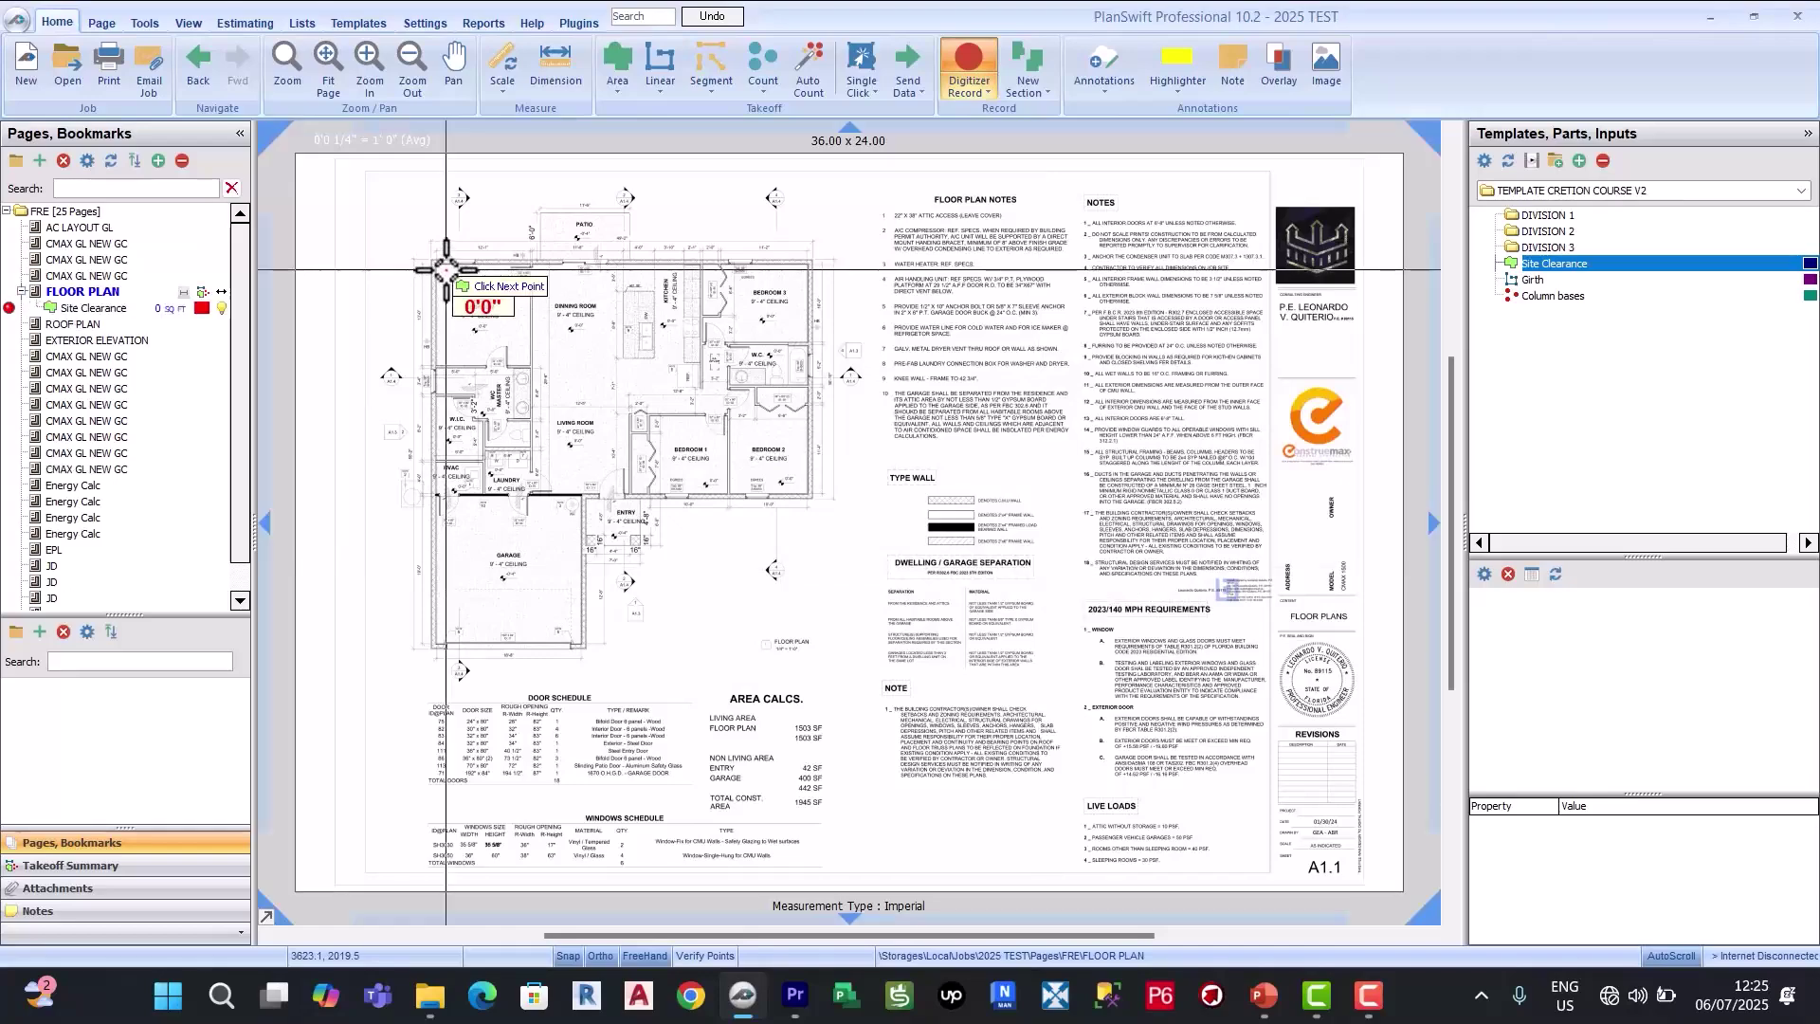
scroll(445, 271, up, 5)
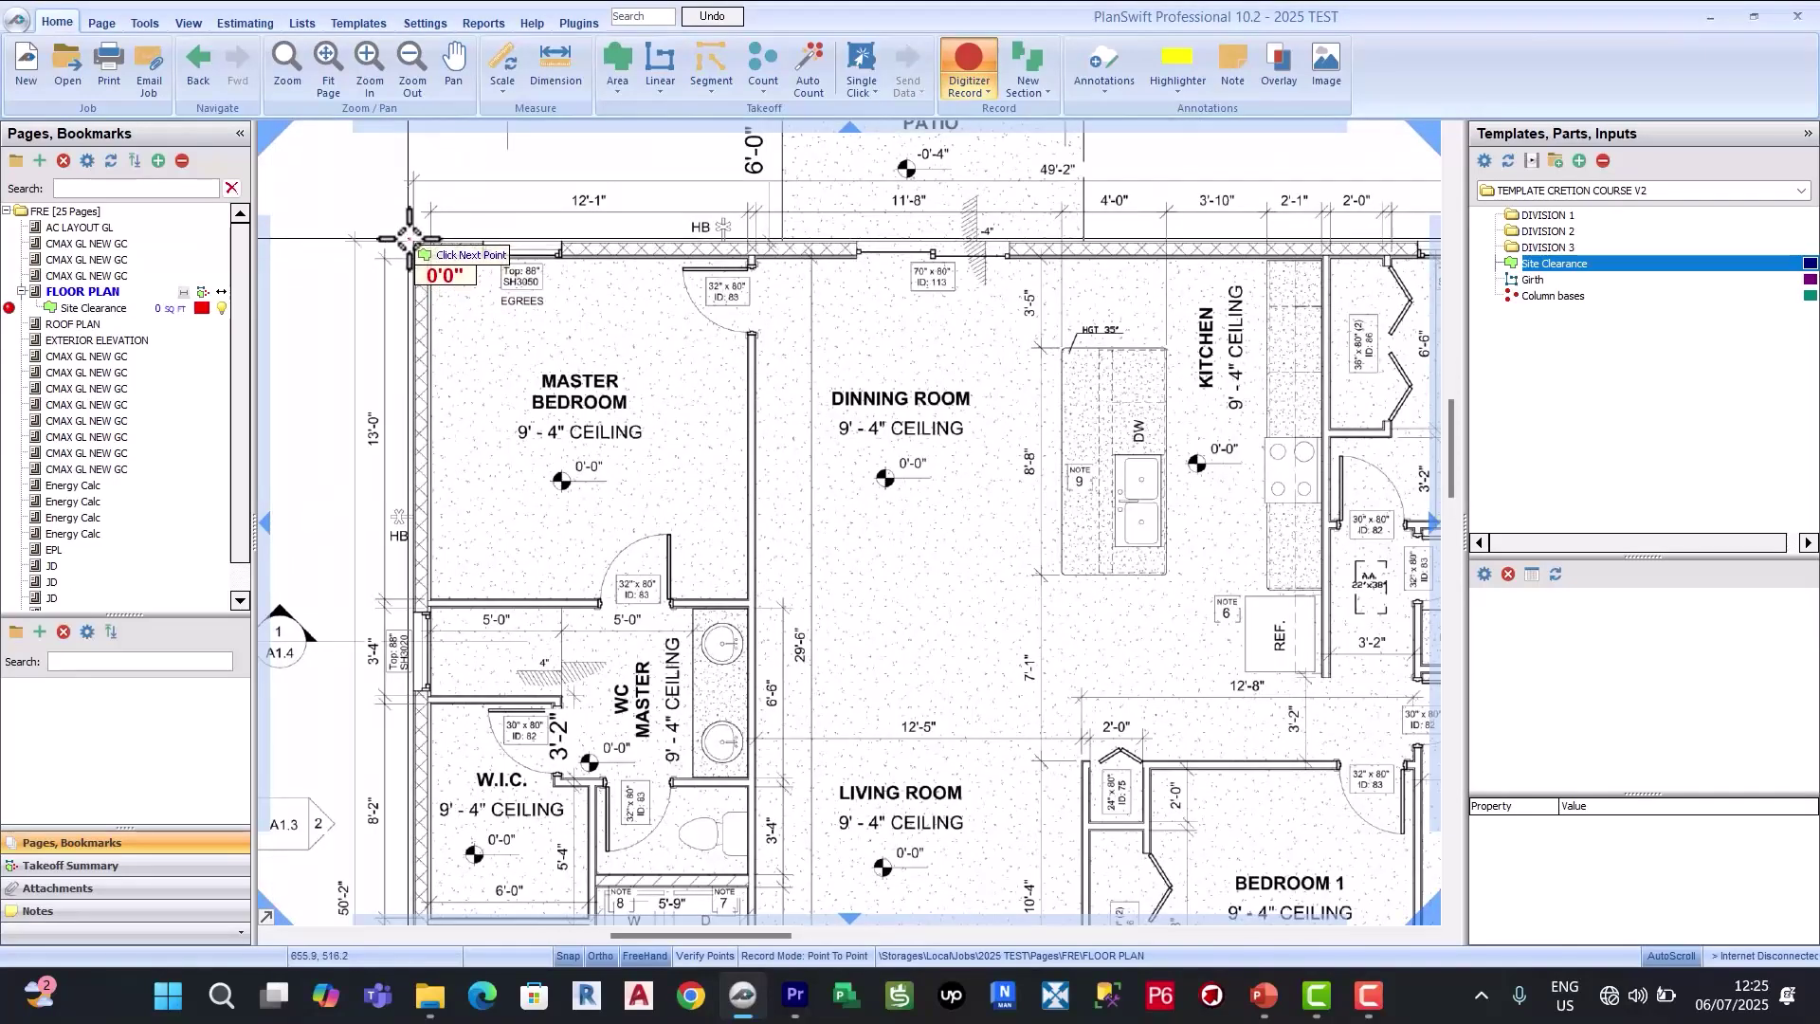
scroll(409, 243, down, 4)
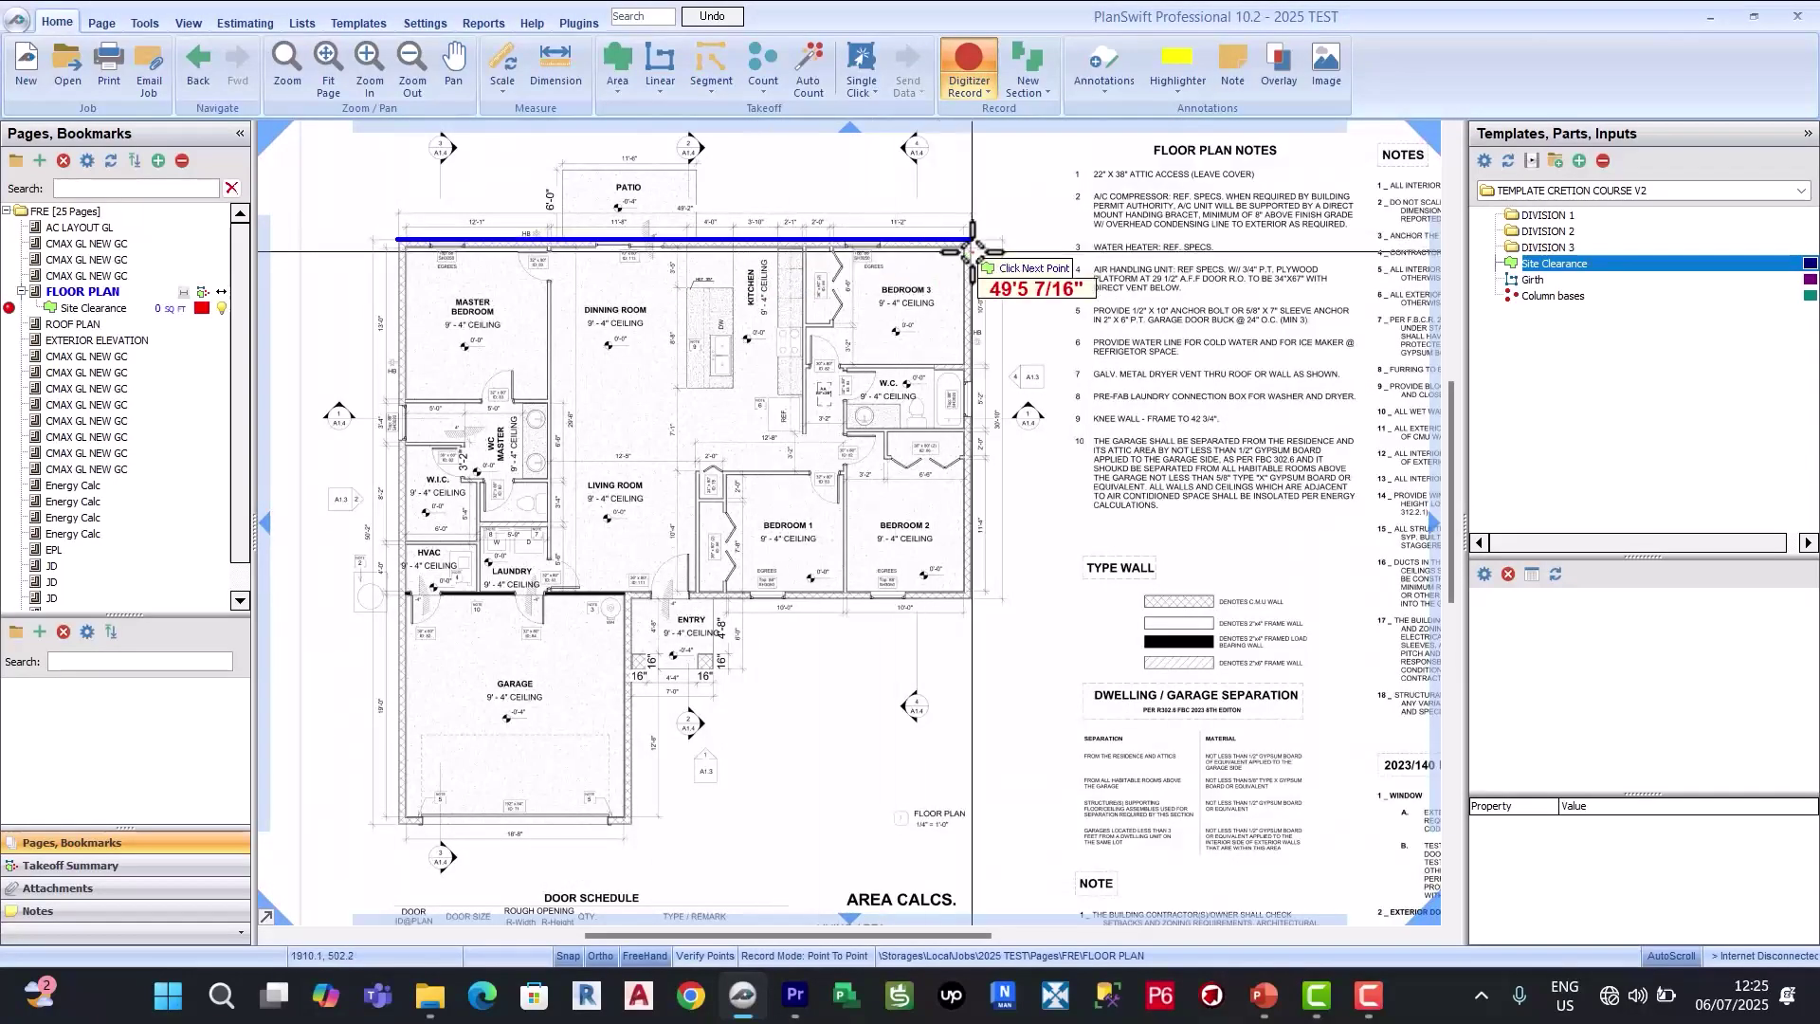
scroll(972, 251, up, 4)
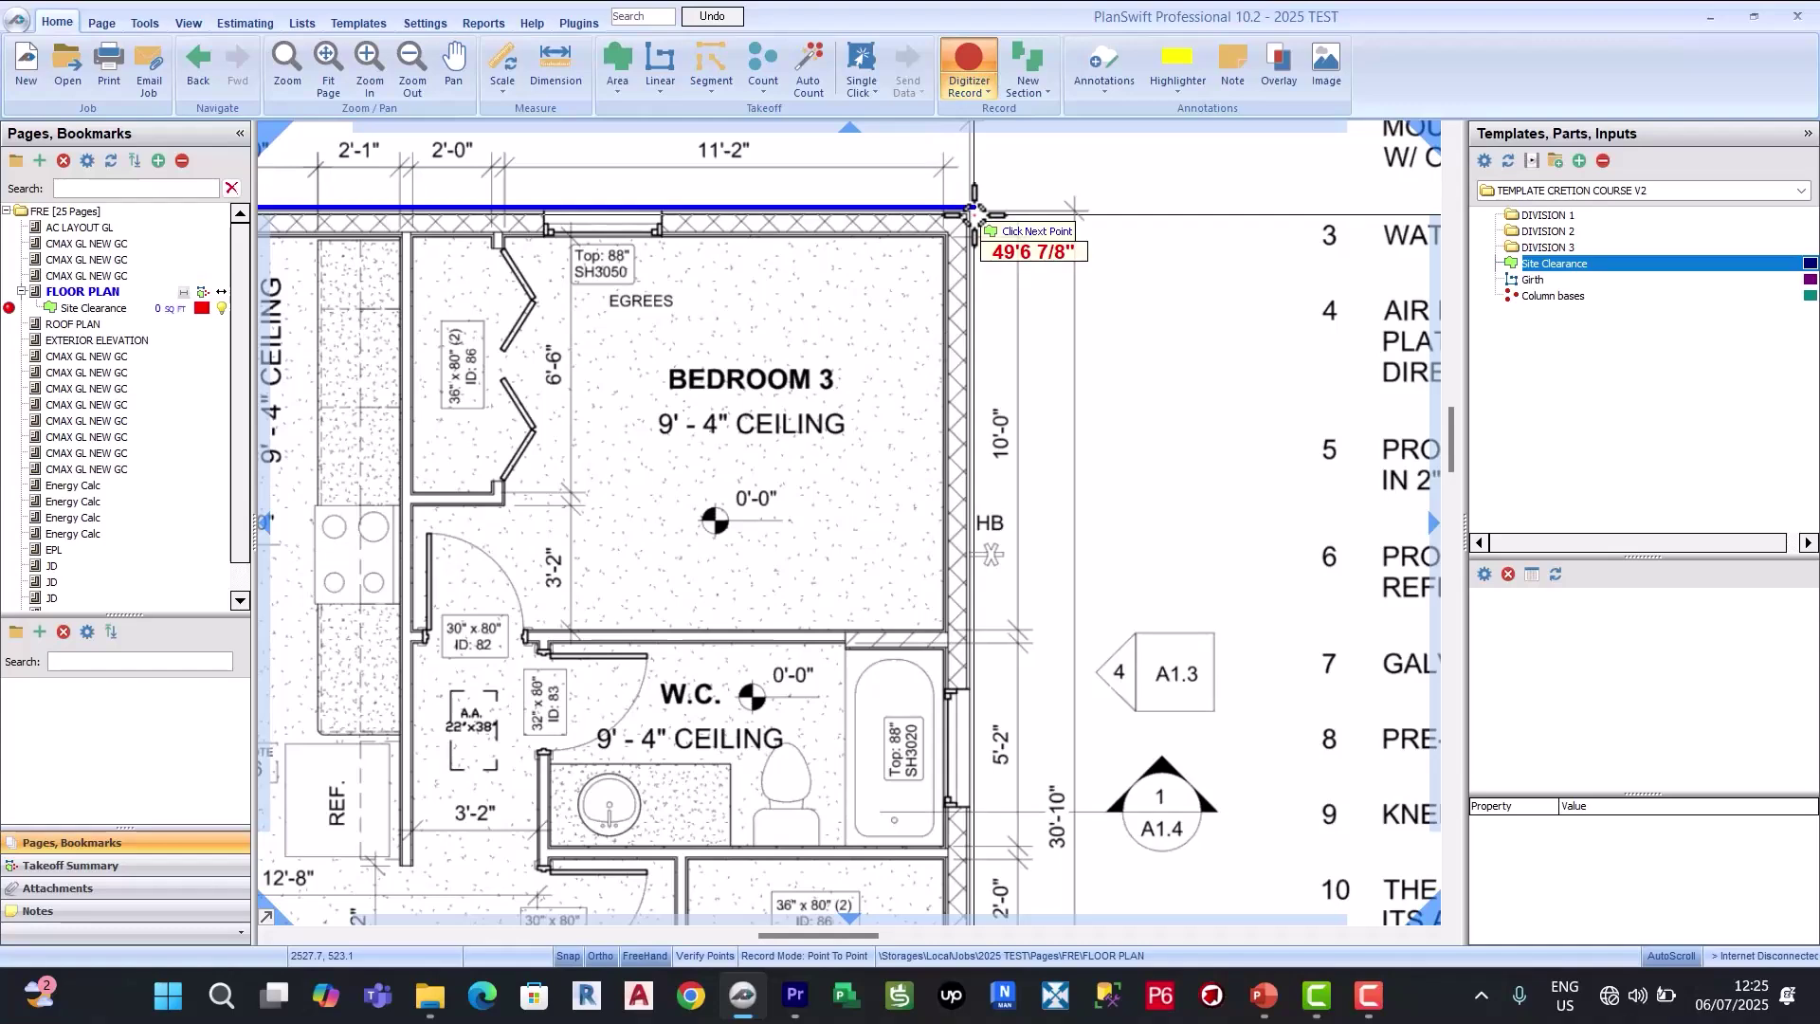
click(973, 215)
Step: Continue the Site Clearance outline about 31' along the Bedroom 3 and Bedroom 2 side wall and back to the garage corner beside the entry
scroll(986, 638, down, 4)
scroll(968, 696, up, 4)
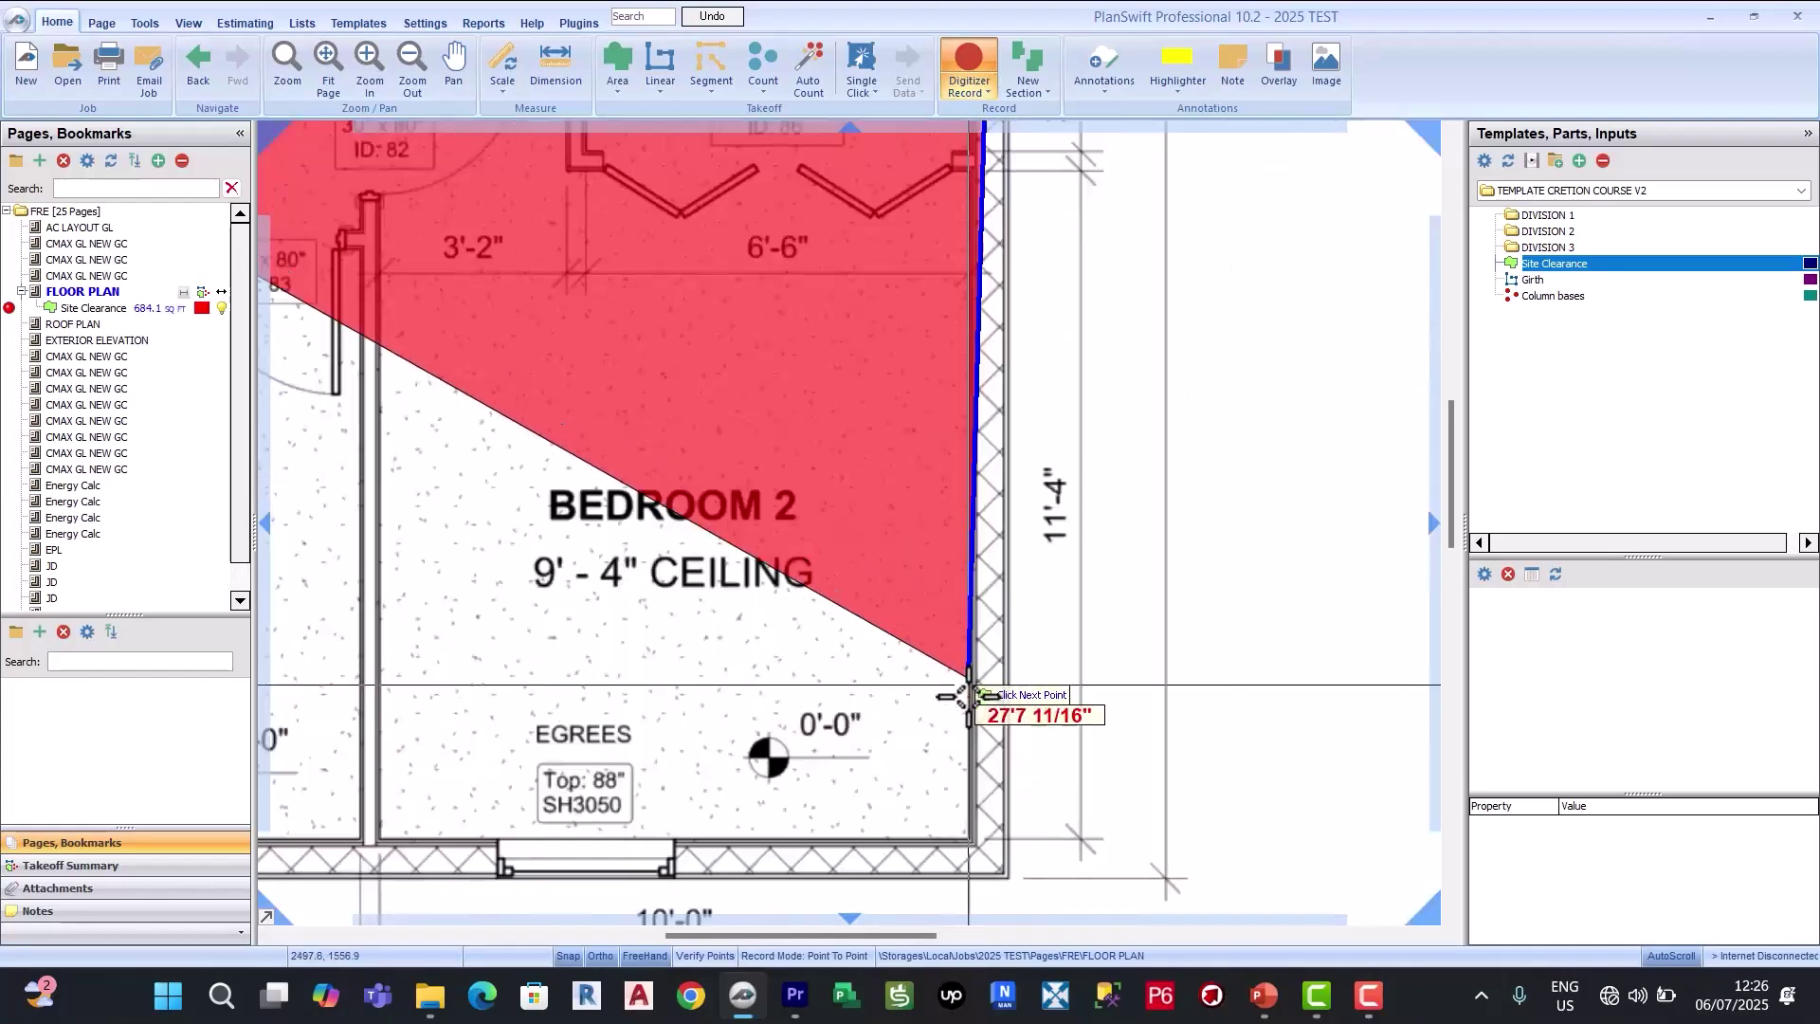
scroll(969, 696, up, 2)
scroll(1003, 650, down, 4)
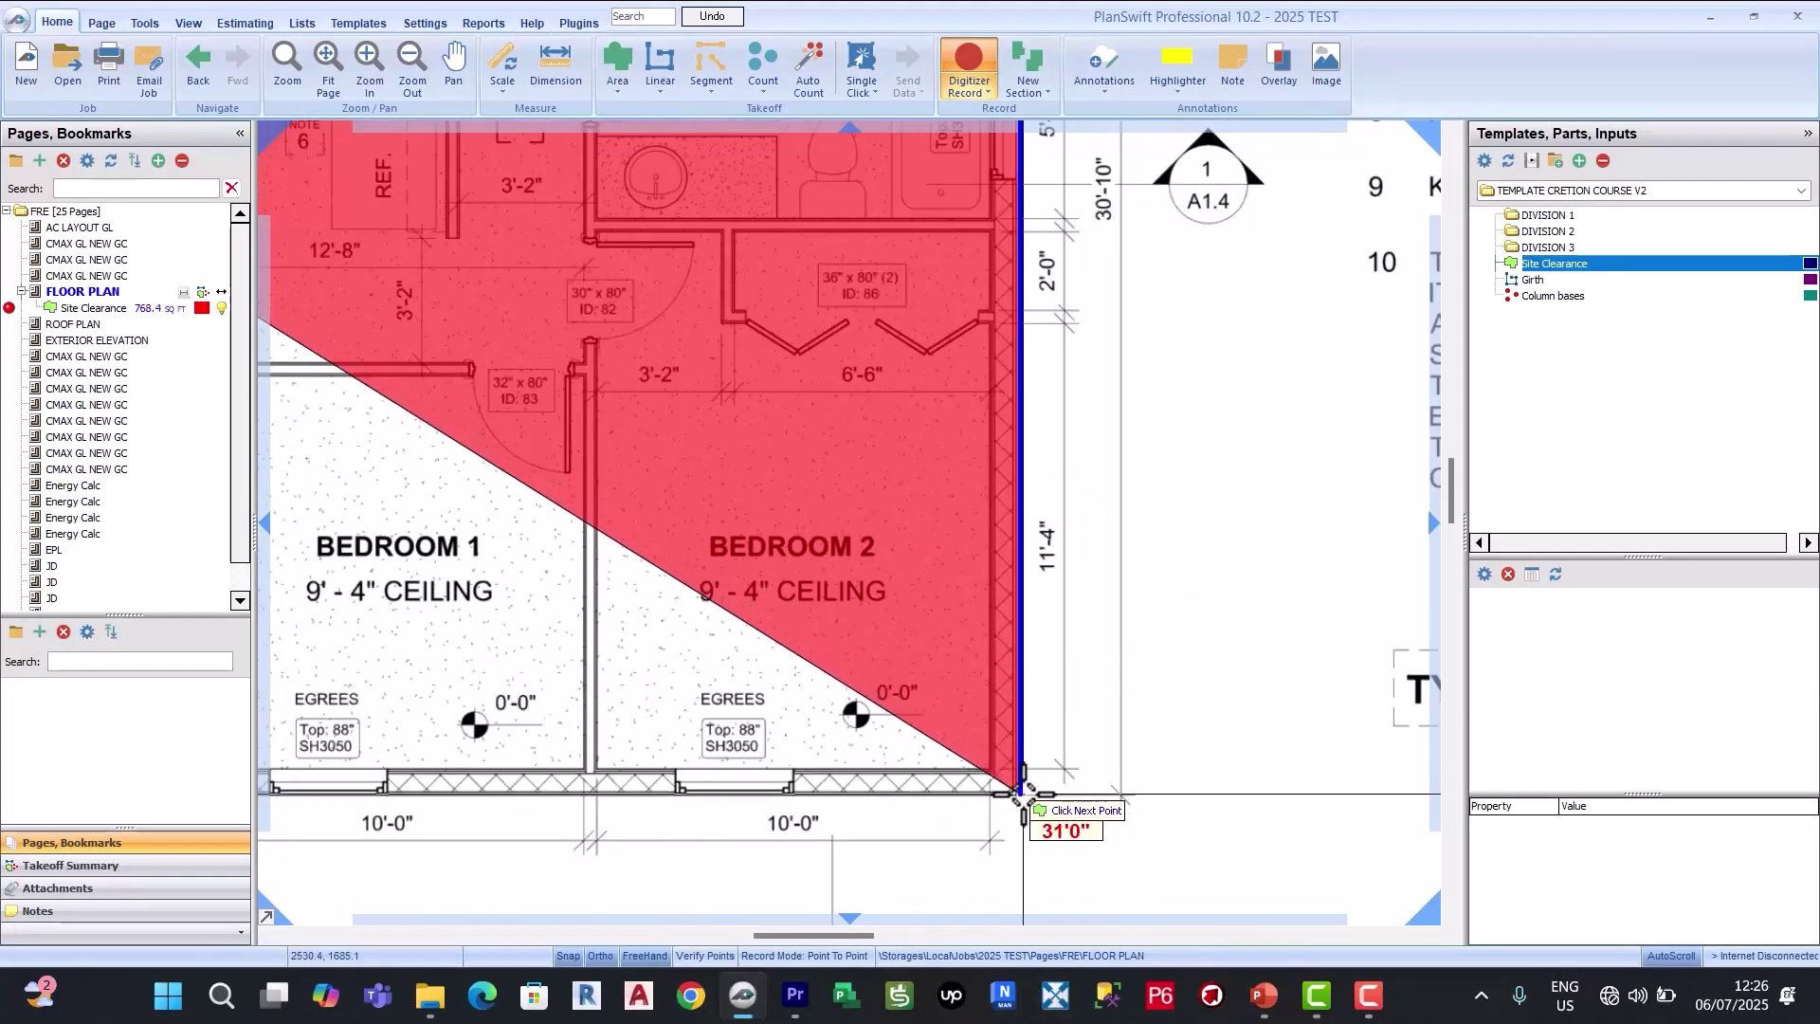
click(1023, 793)
scroll(1151, 647, down, 4)
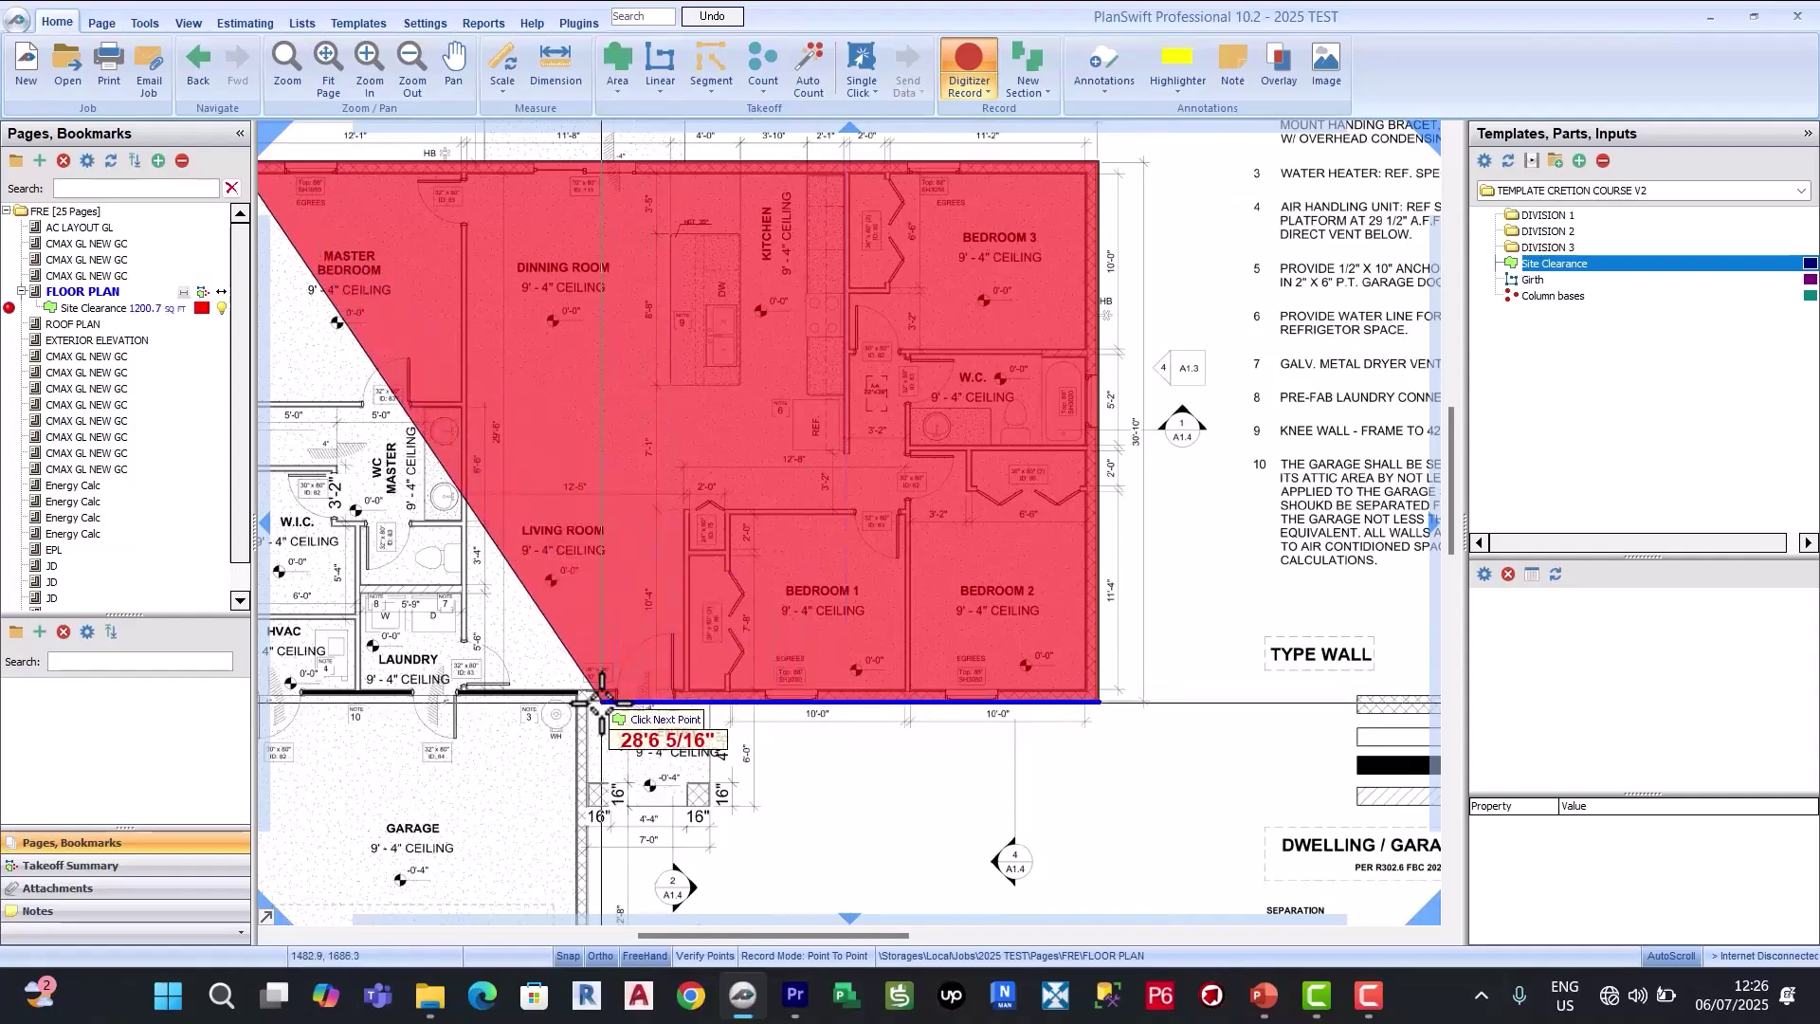
scroll(601, 702, up, 4)
click(536, 697)
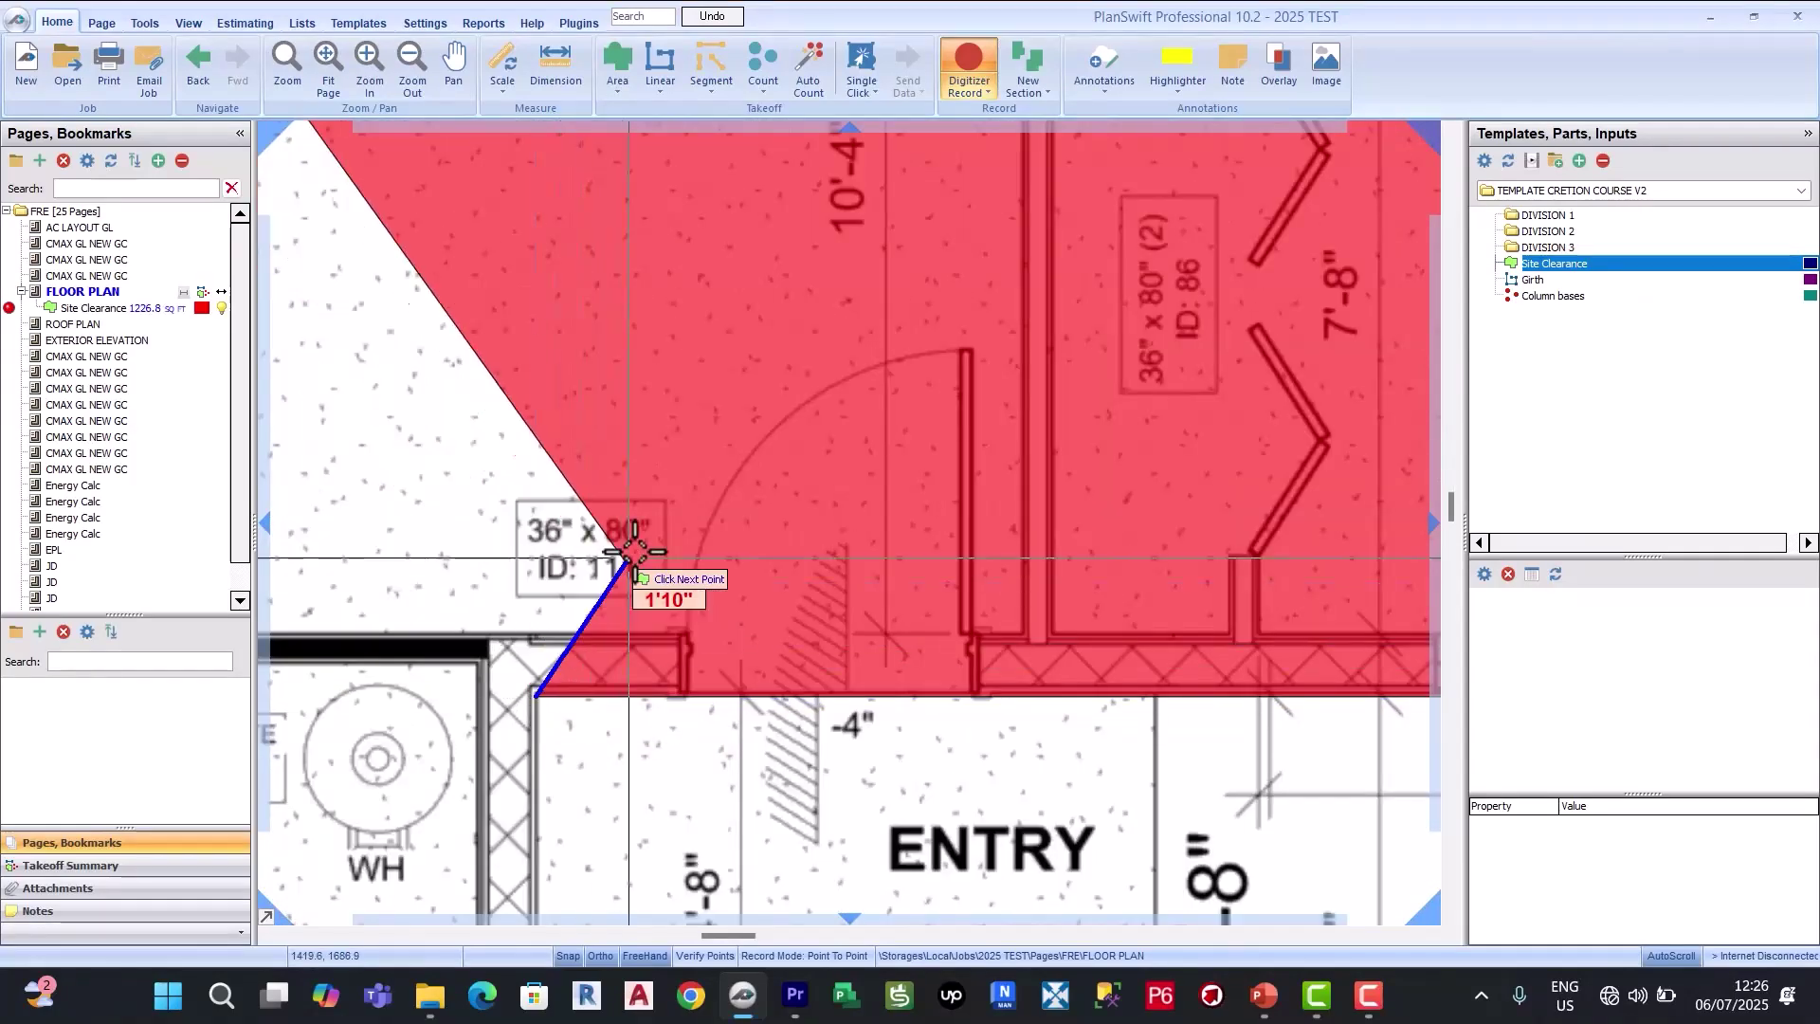
Step: Trace the garage's entry-side wall, about 19'7", and its door-side edge, about 20'2", and finish recording the Site Clearance area
scroll(633, 550, down, 5)
scroll(630, 769, up, 4)
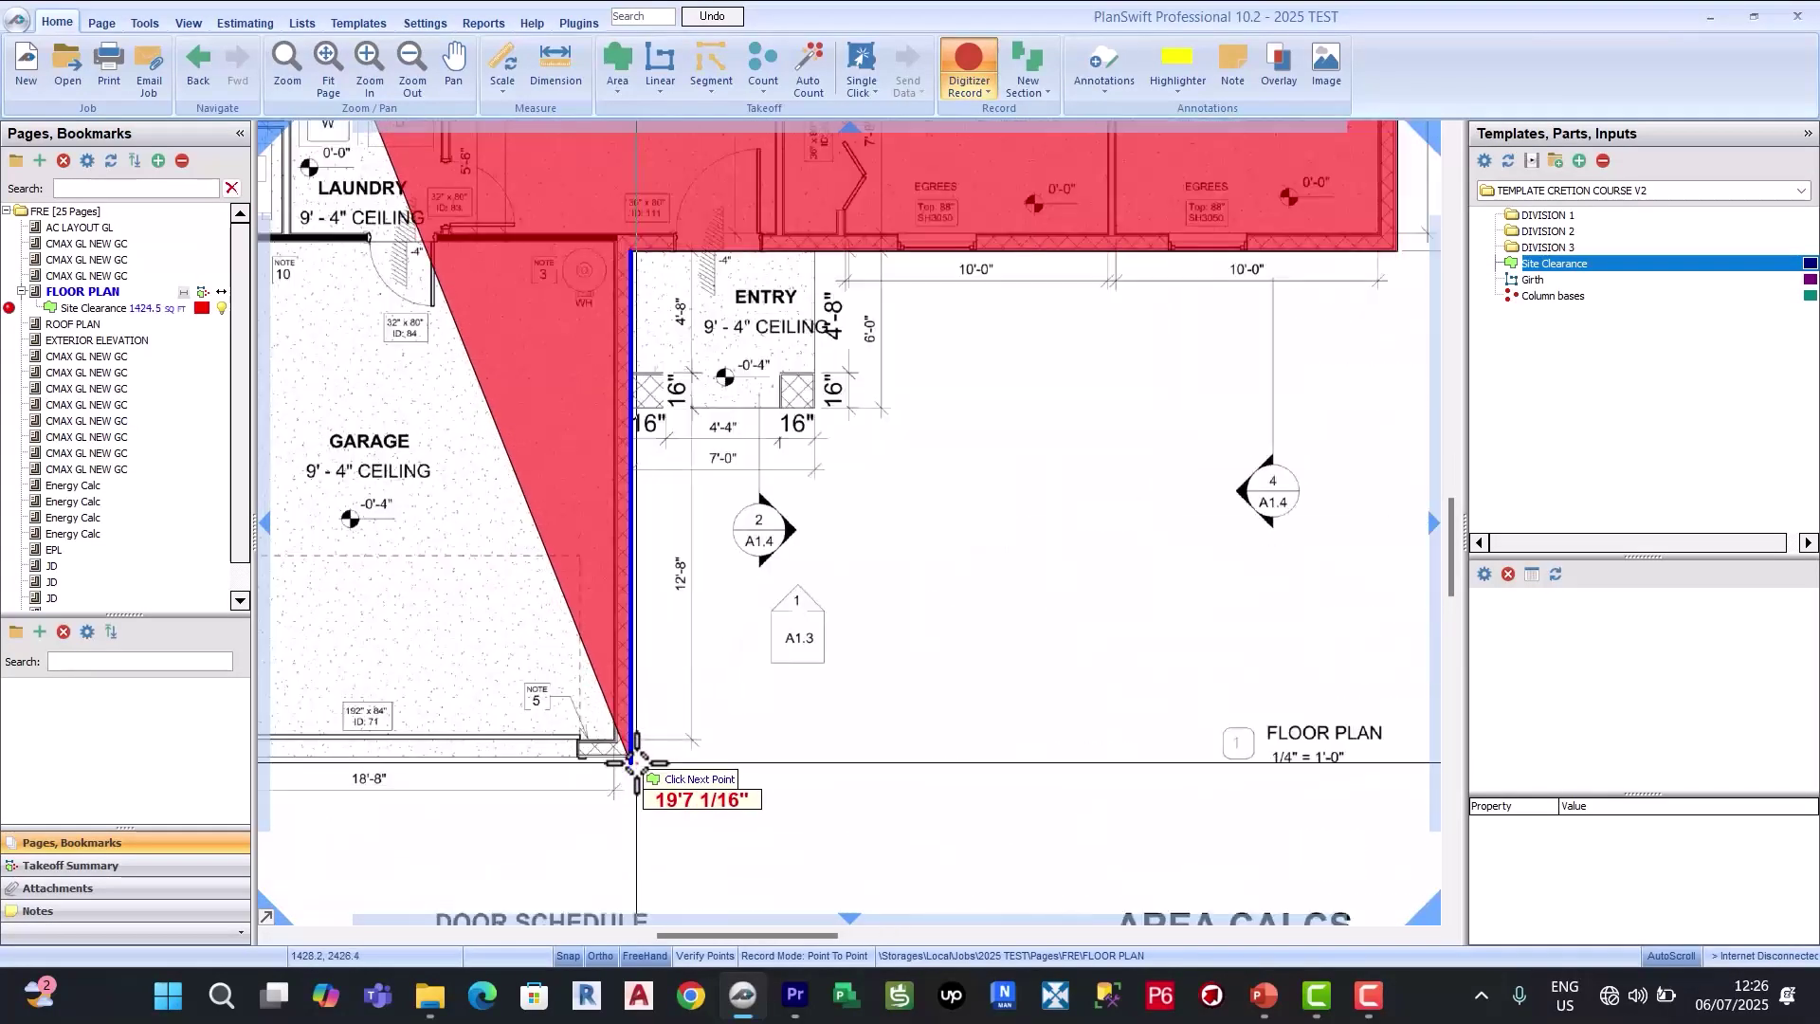
click(632, 761)
scroll(632, 761, down, 4)
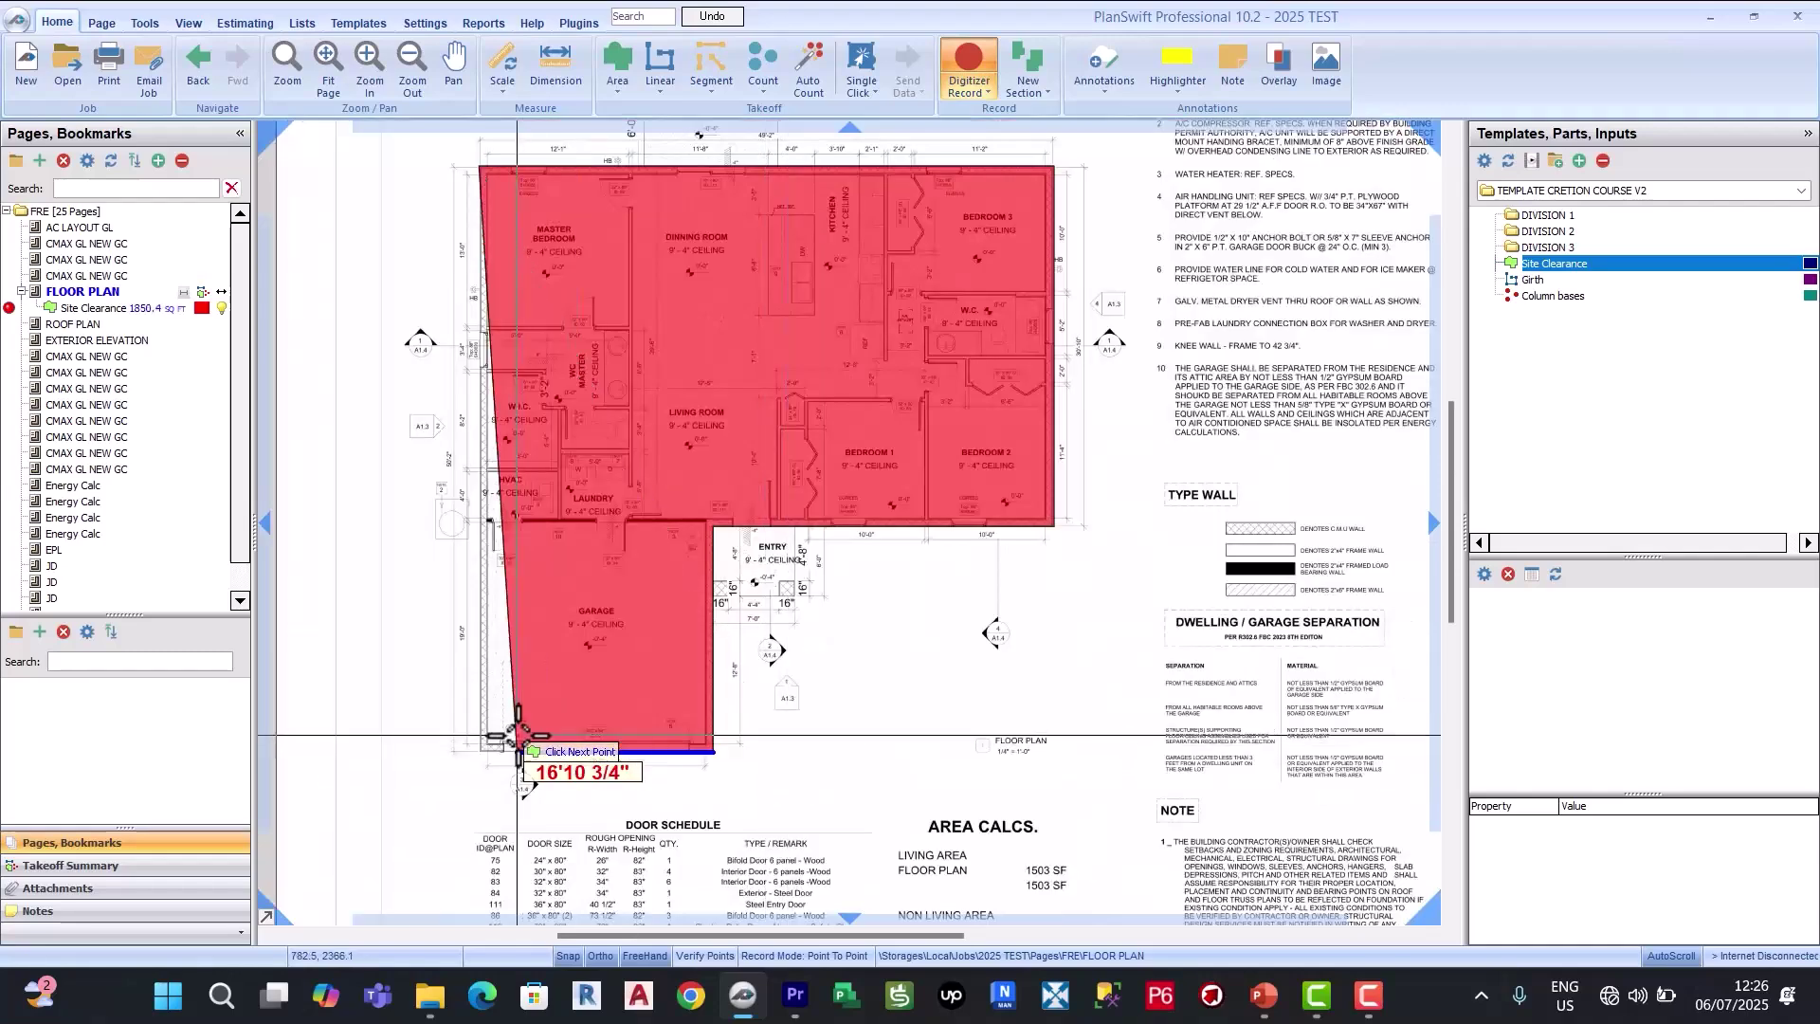
scroll(517, 735, up, 6)
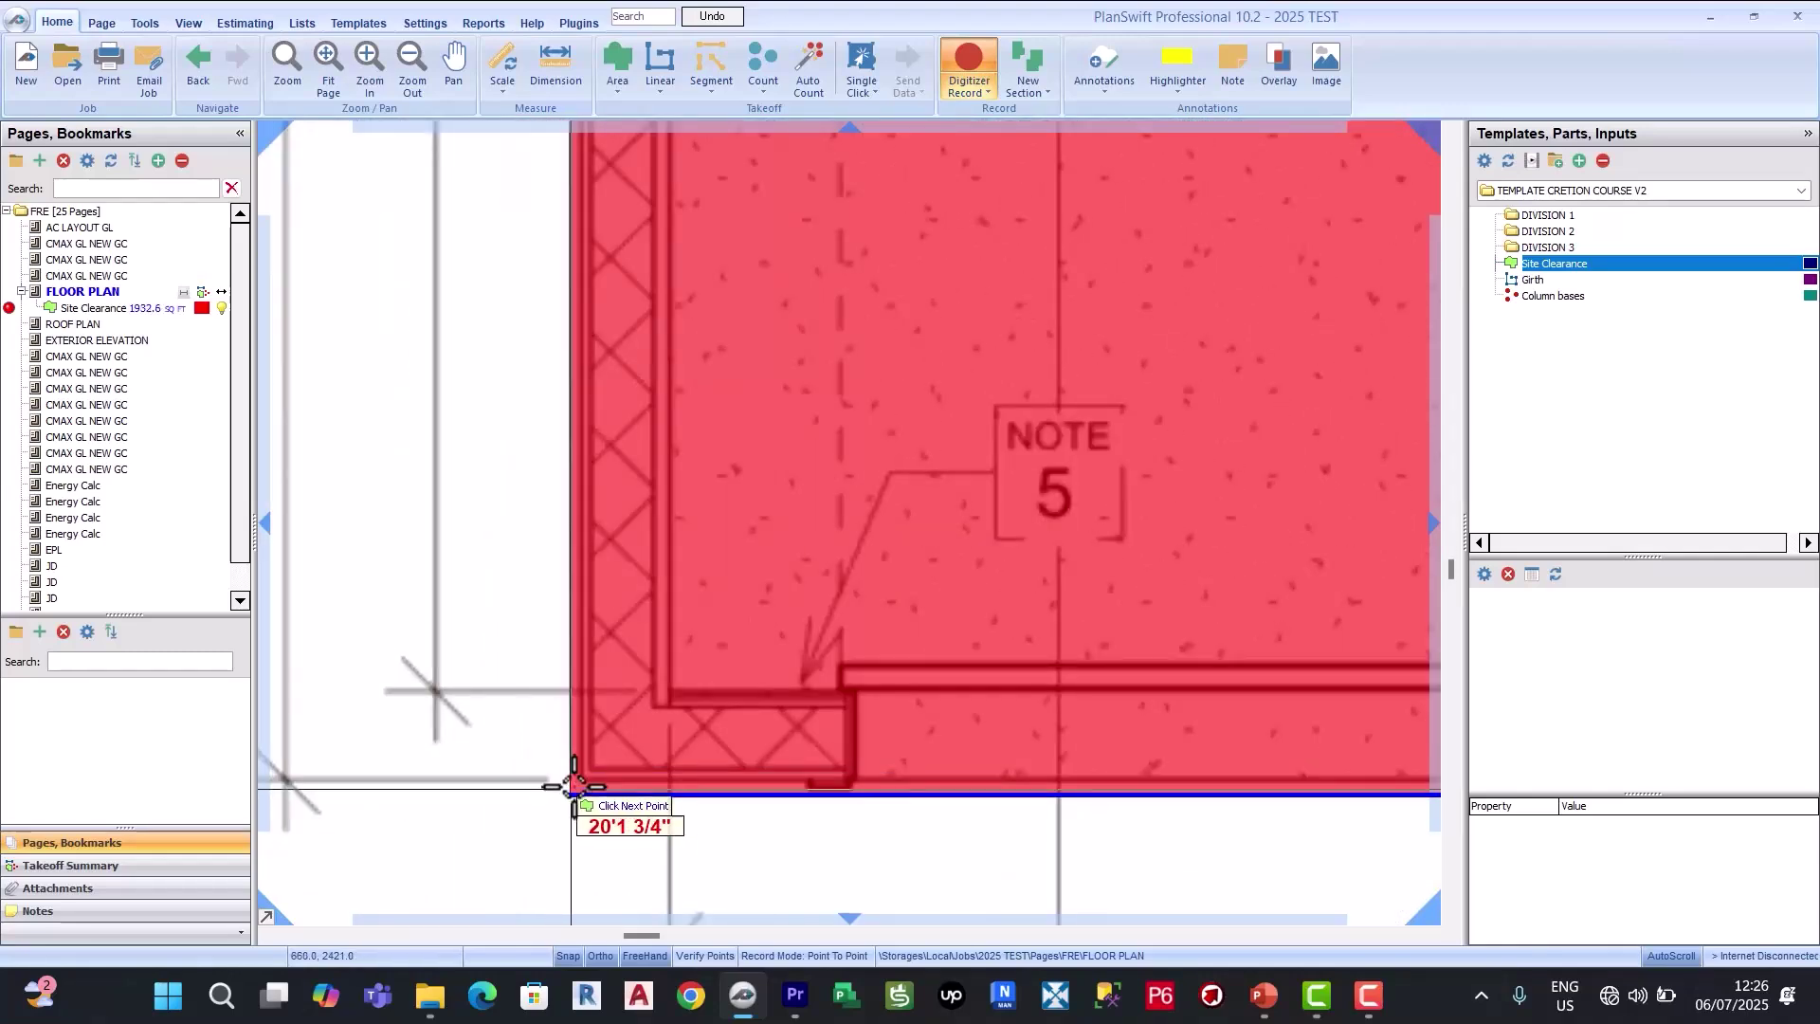
scroll(573, 787, down, 5)
right_click(769, 535)
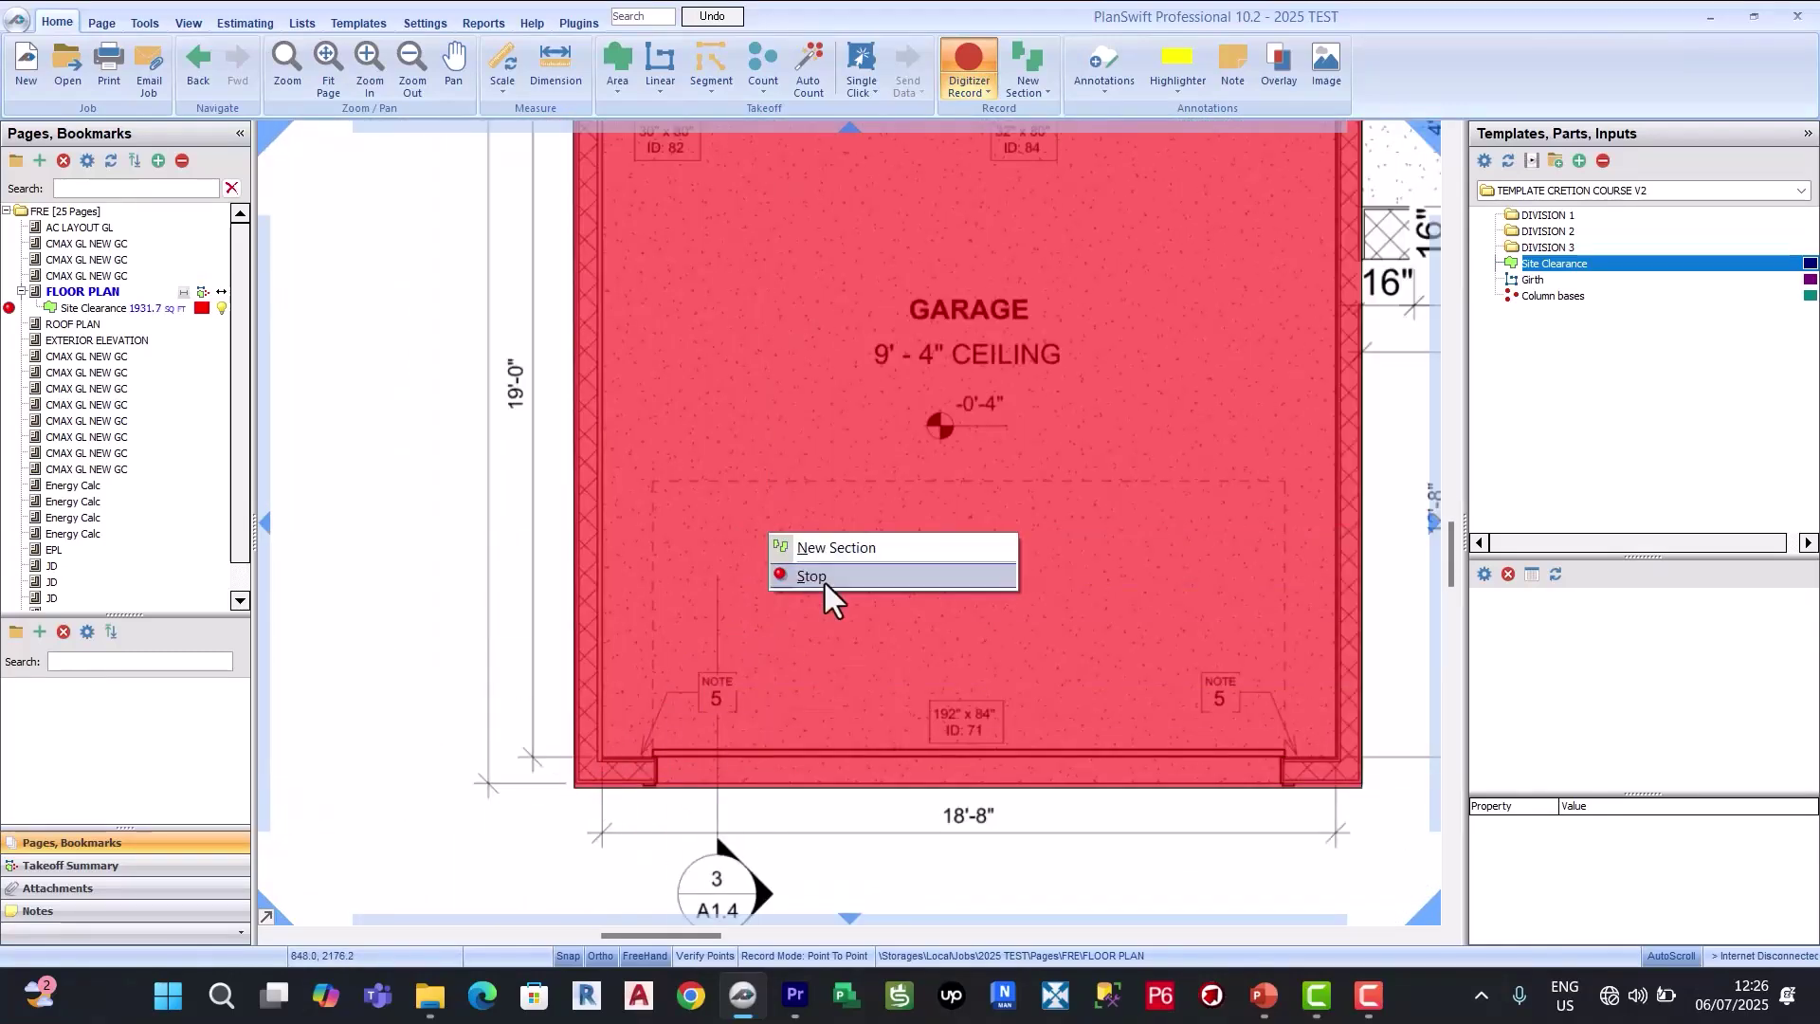
click(817, 575)
scroll(650, 597, down, 5)
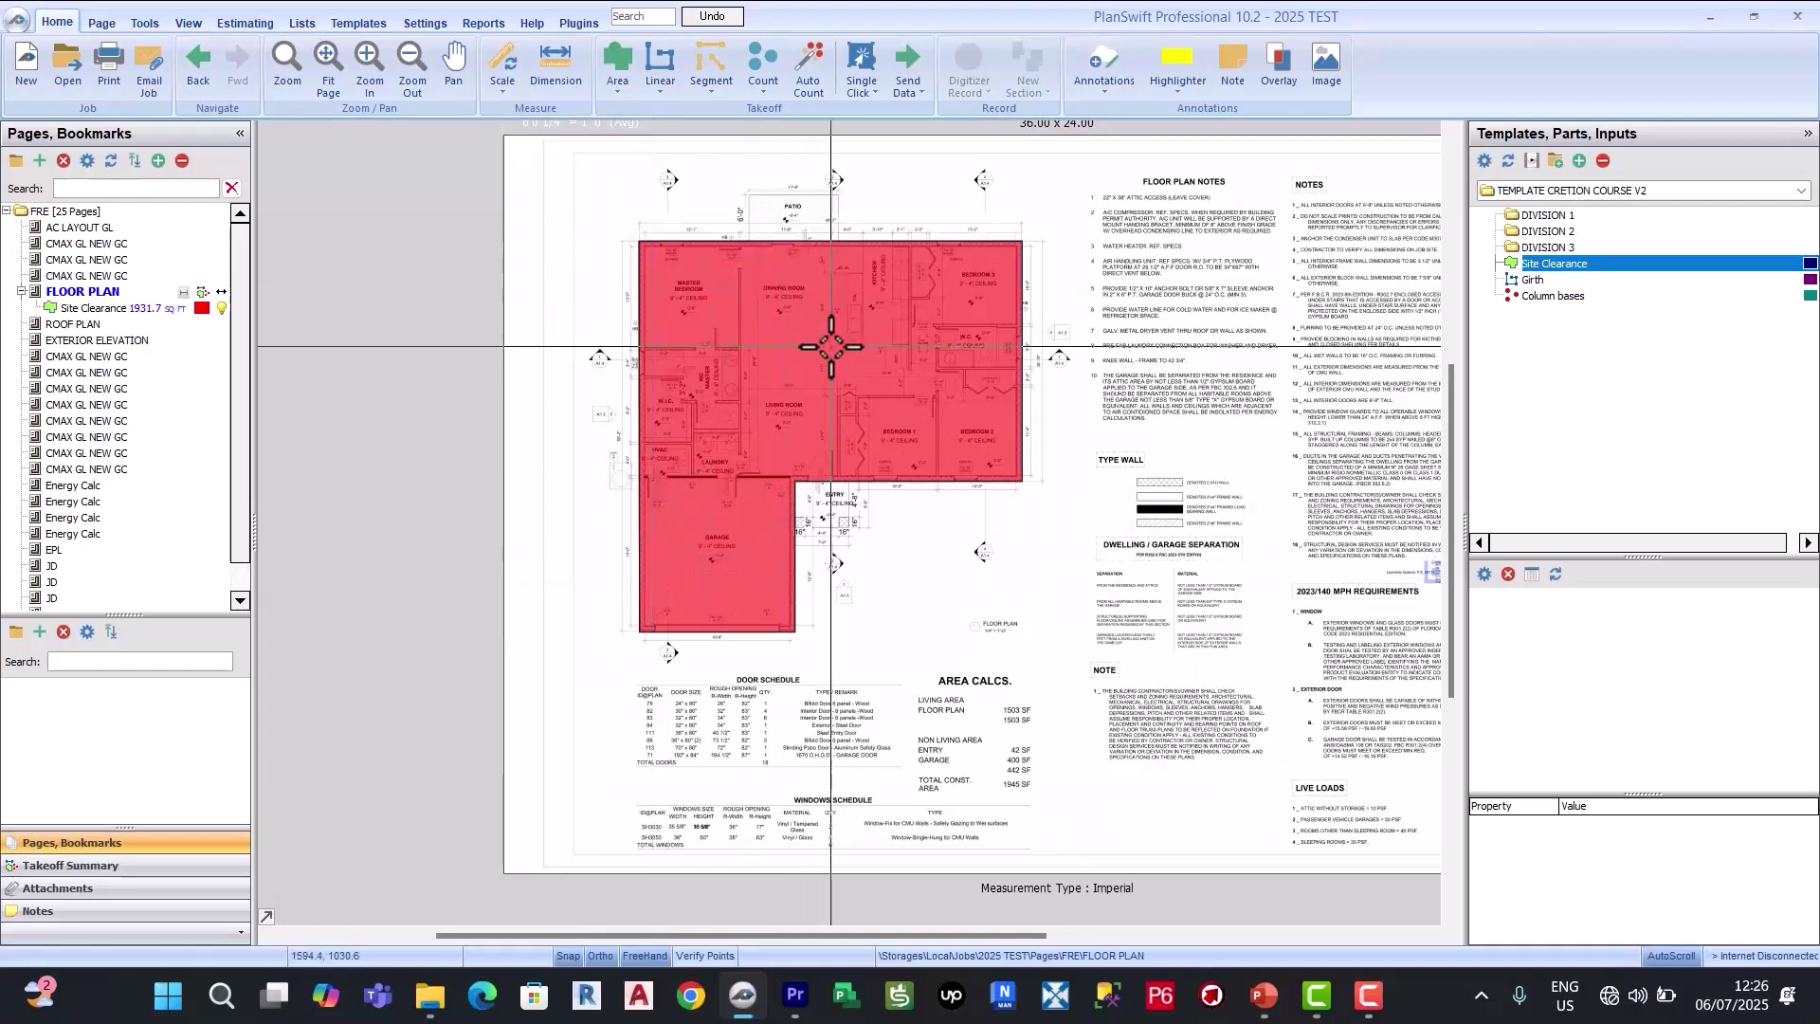
Step: Start another area takeoff from the Site Clearance template and name it Top soil
mouse_move(832, 347)
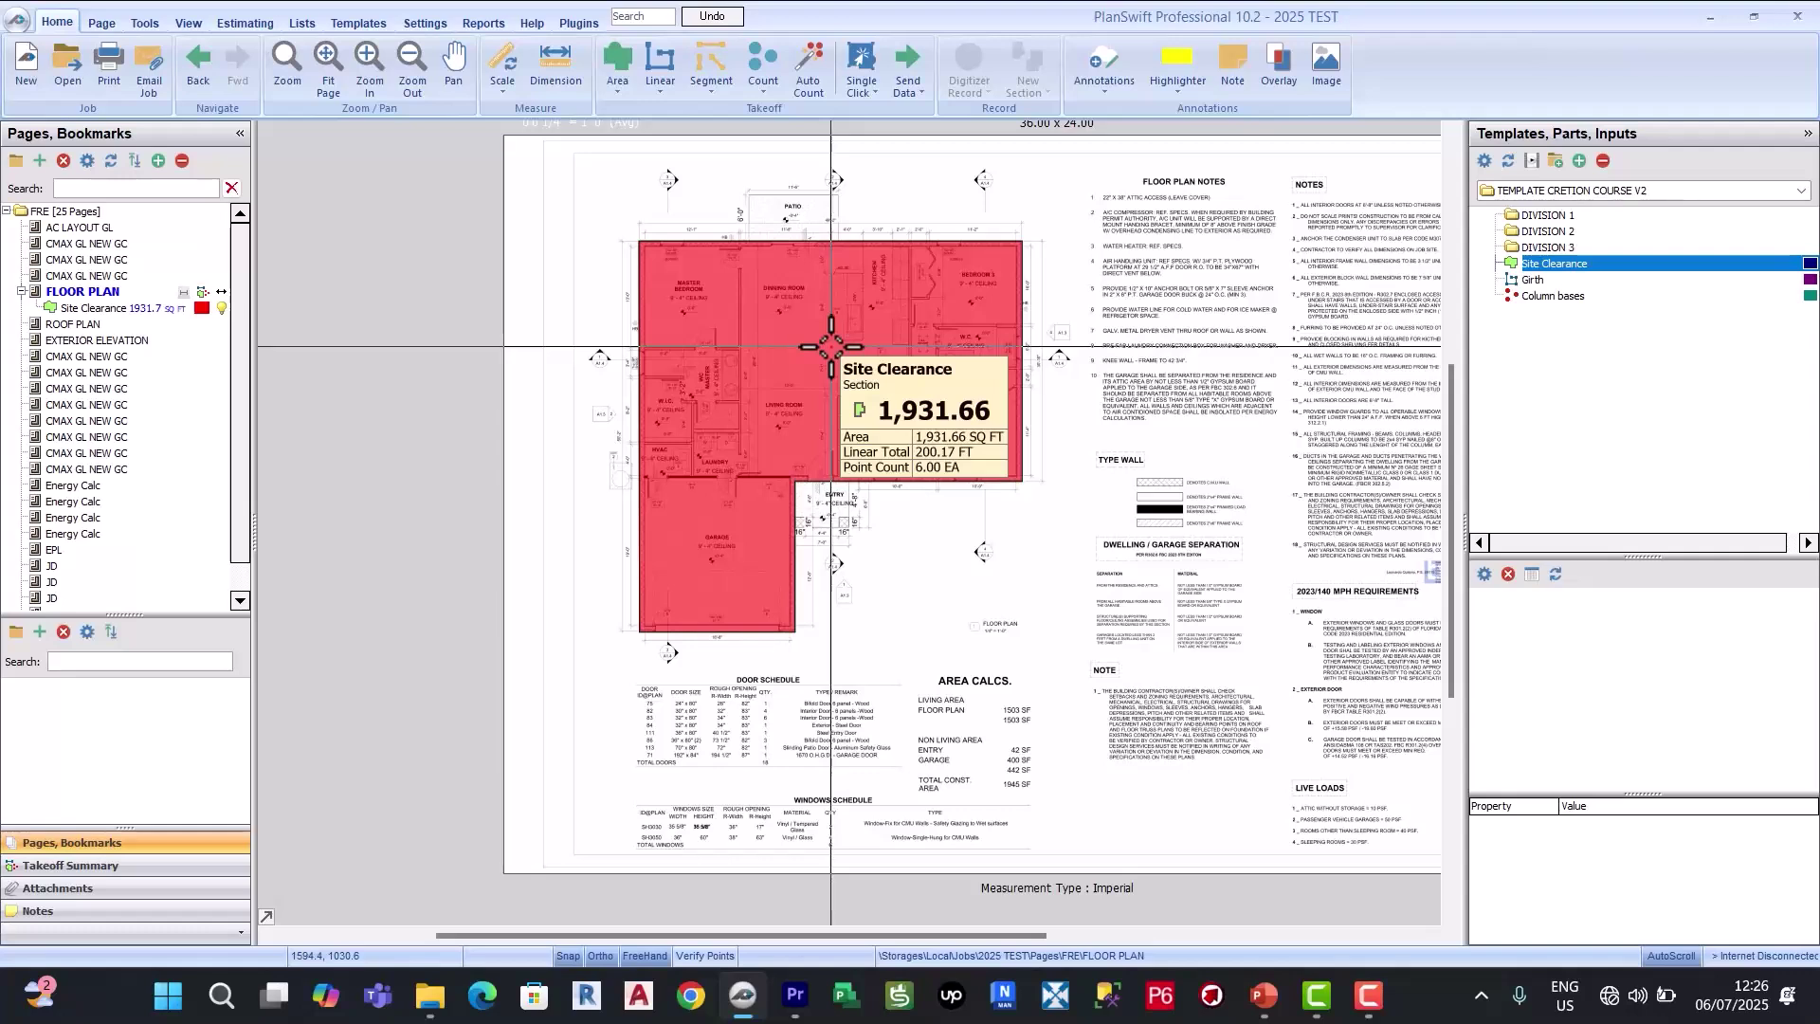
click(87, 308)
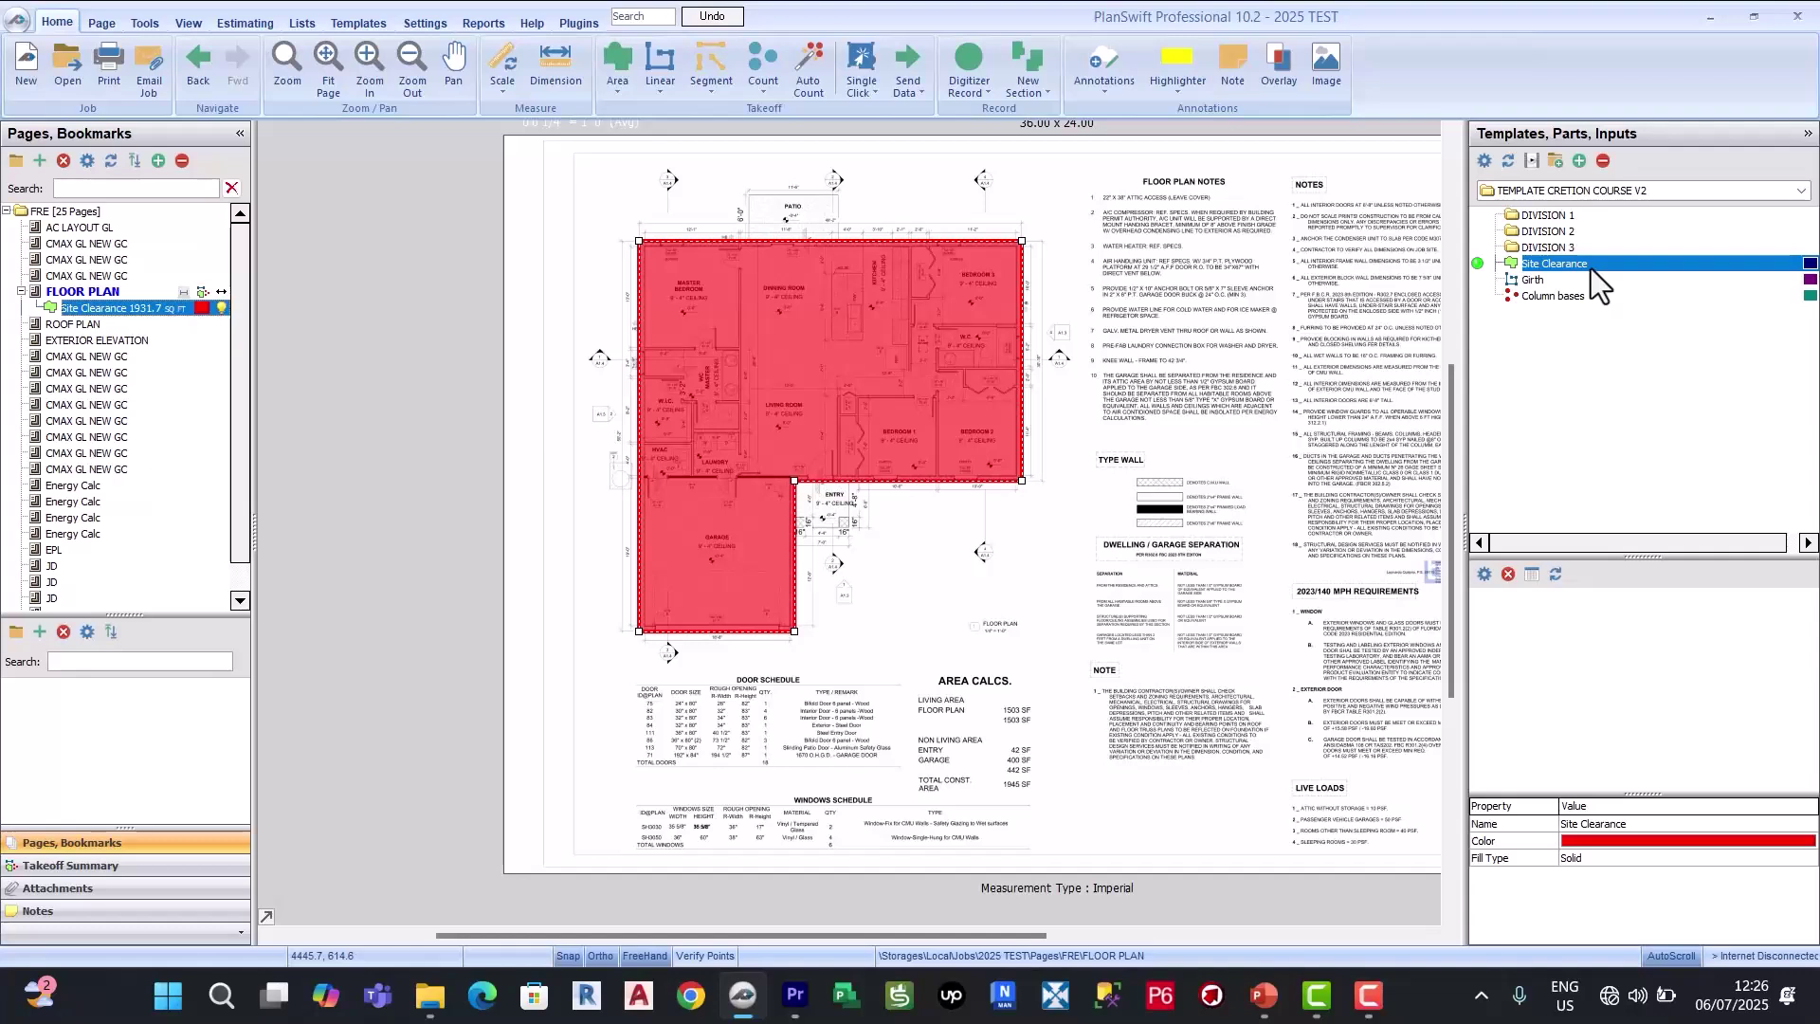
double_click(1477, 263)
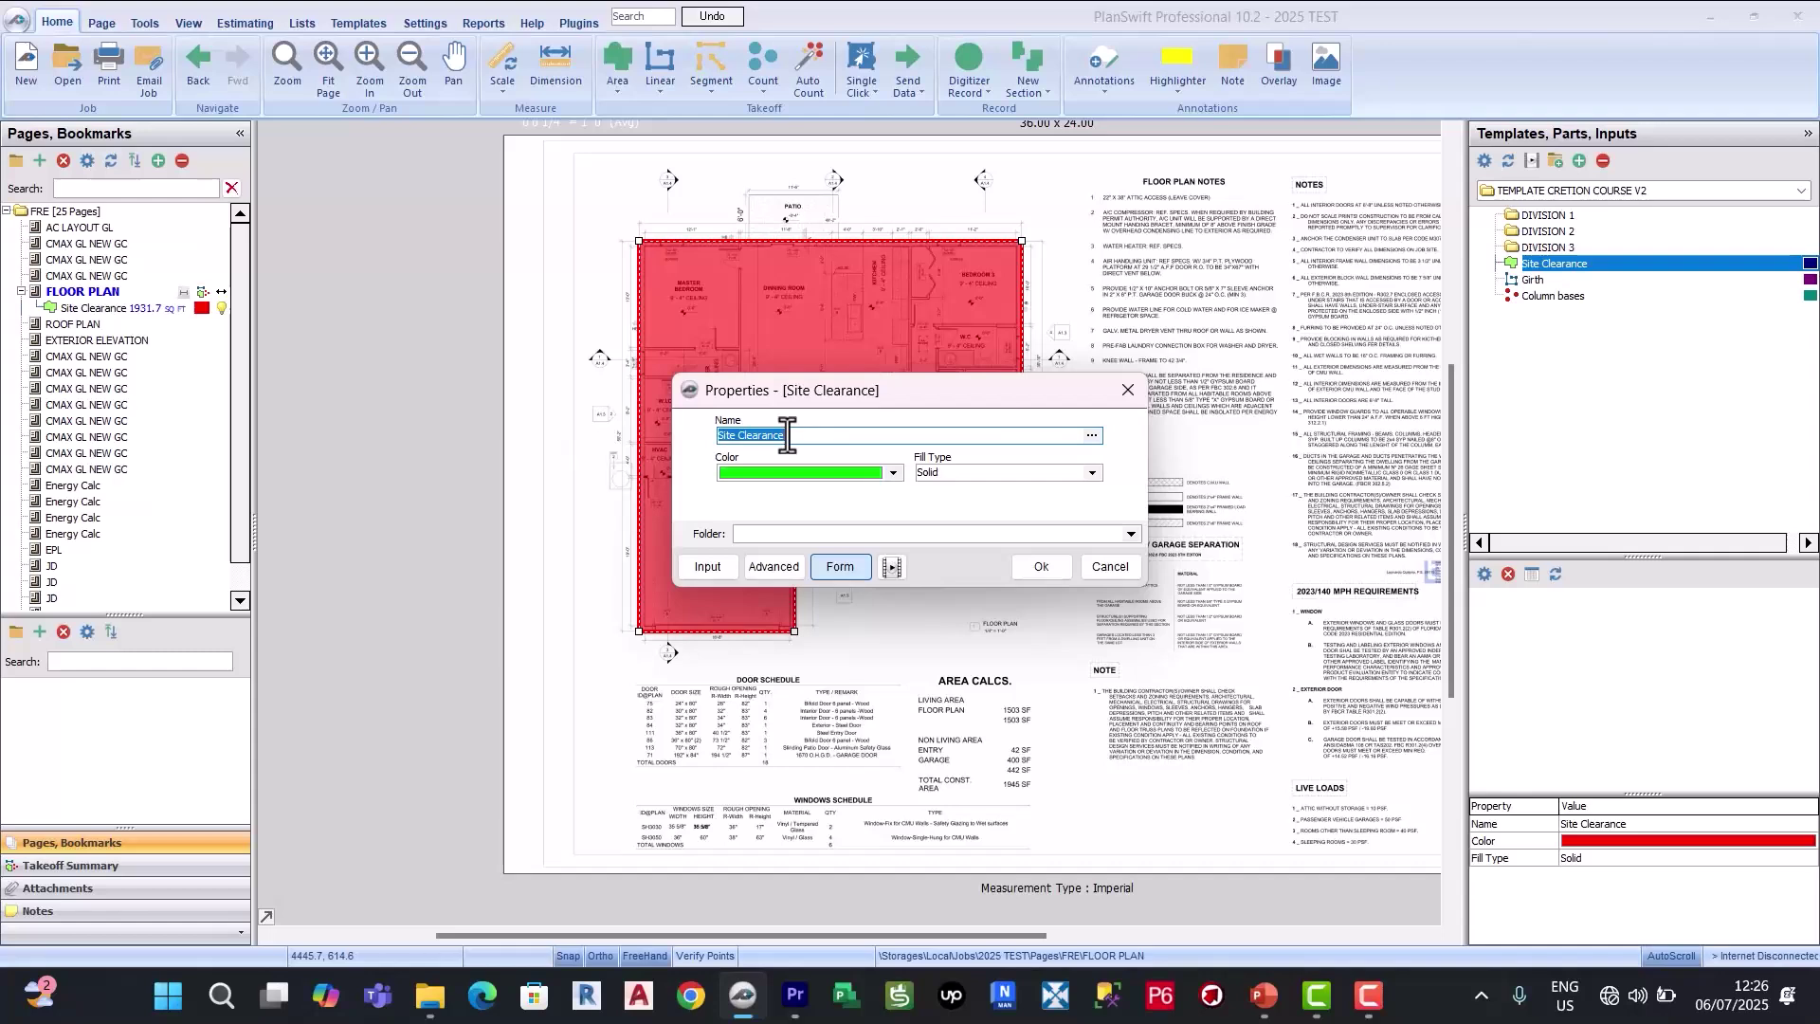
text(Top soil)
click(1065, 564)
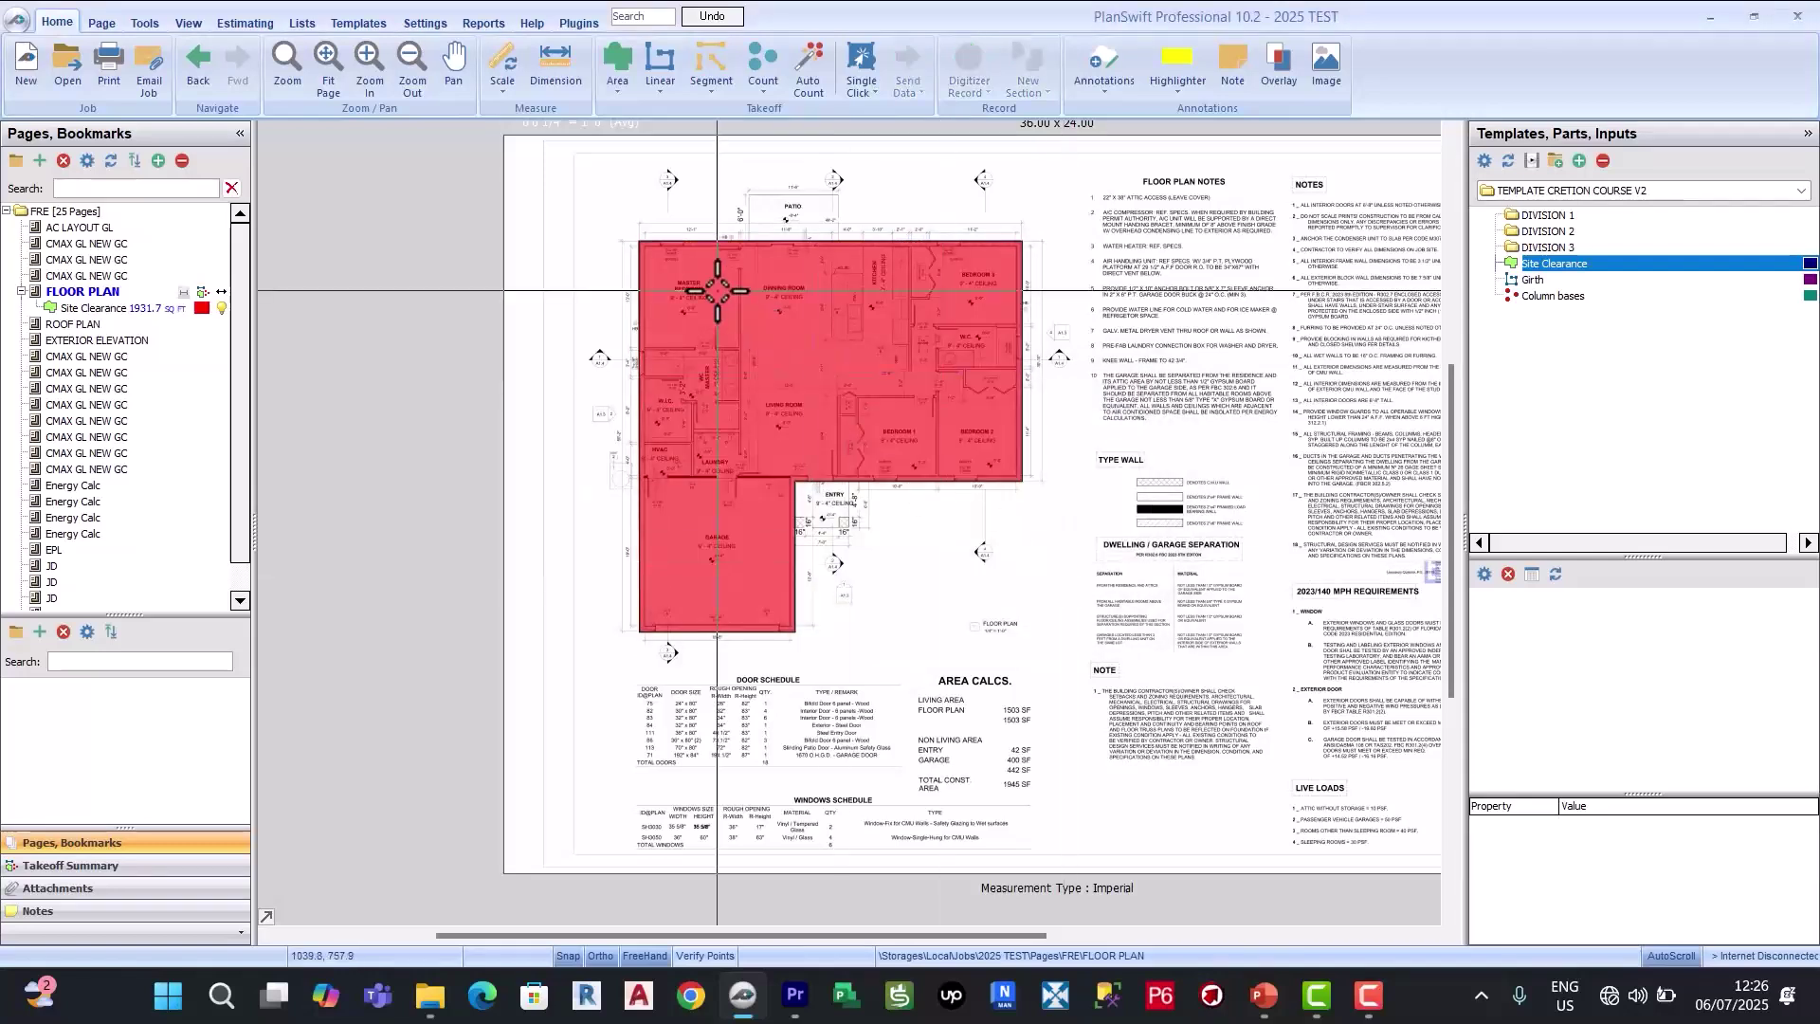
Step: Trace the Top soil area around the same building outline as Site Clearance, including the garage, and finish recording
click(641, 242)
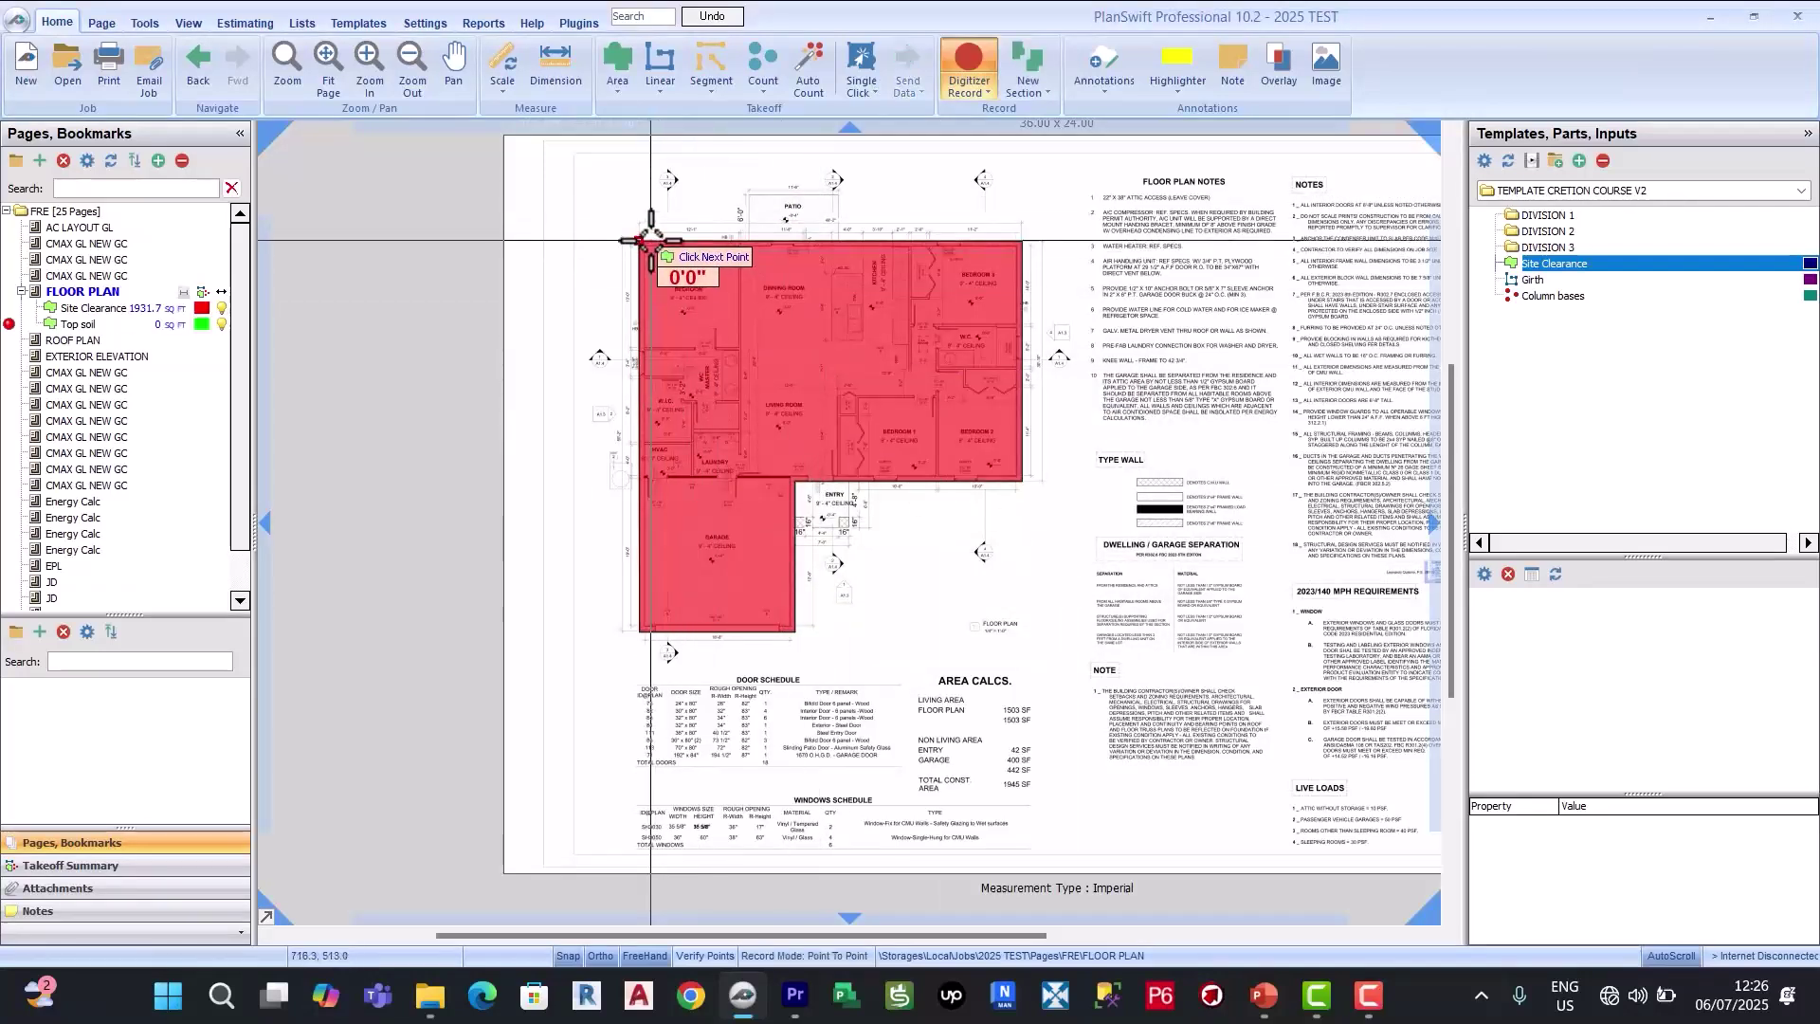
click(1022, 241)
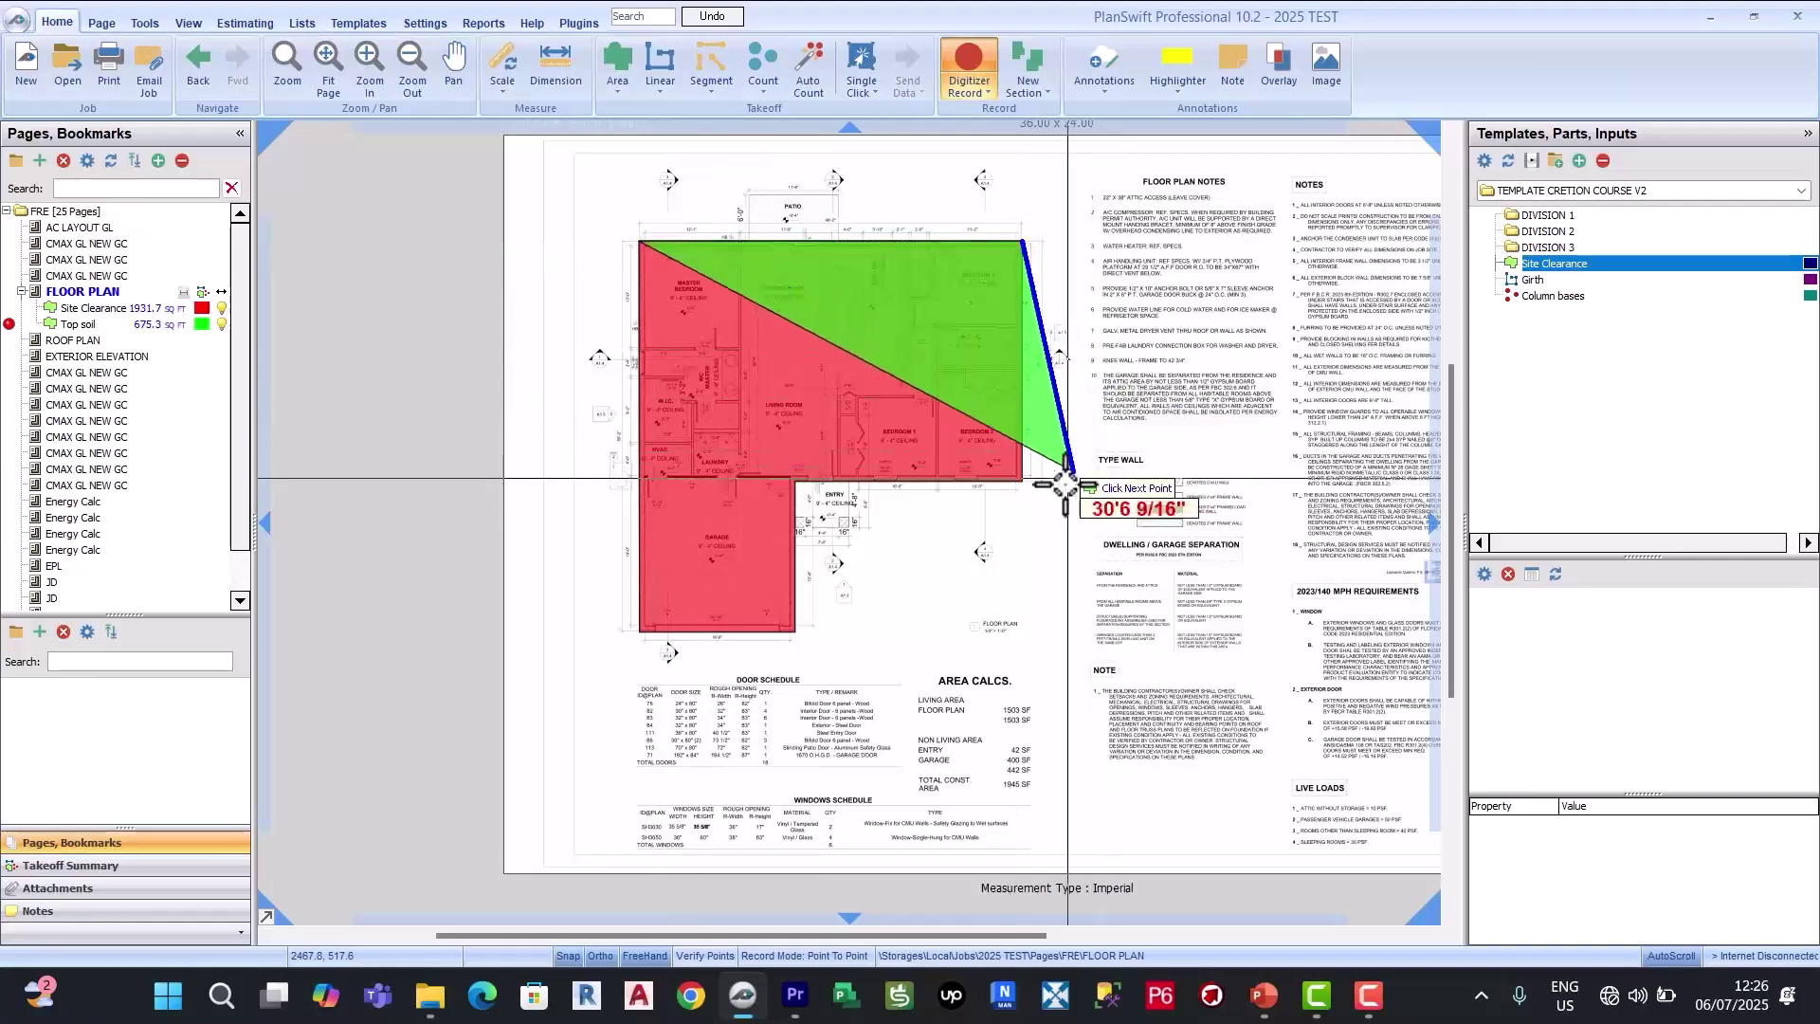
click(1022, 481)
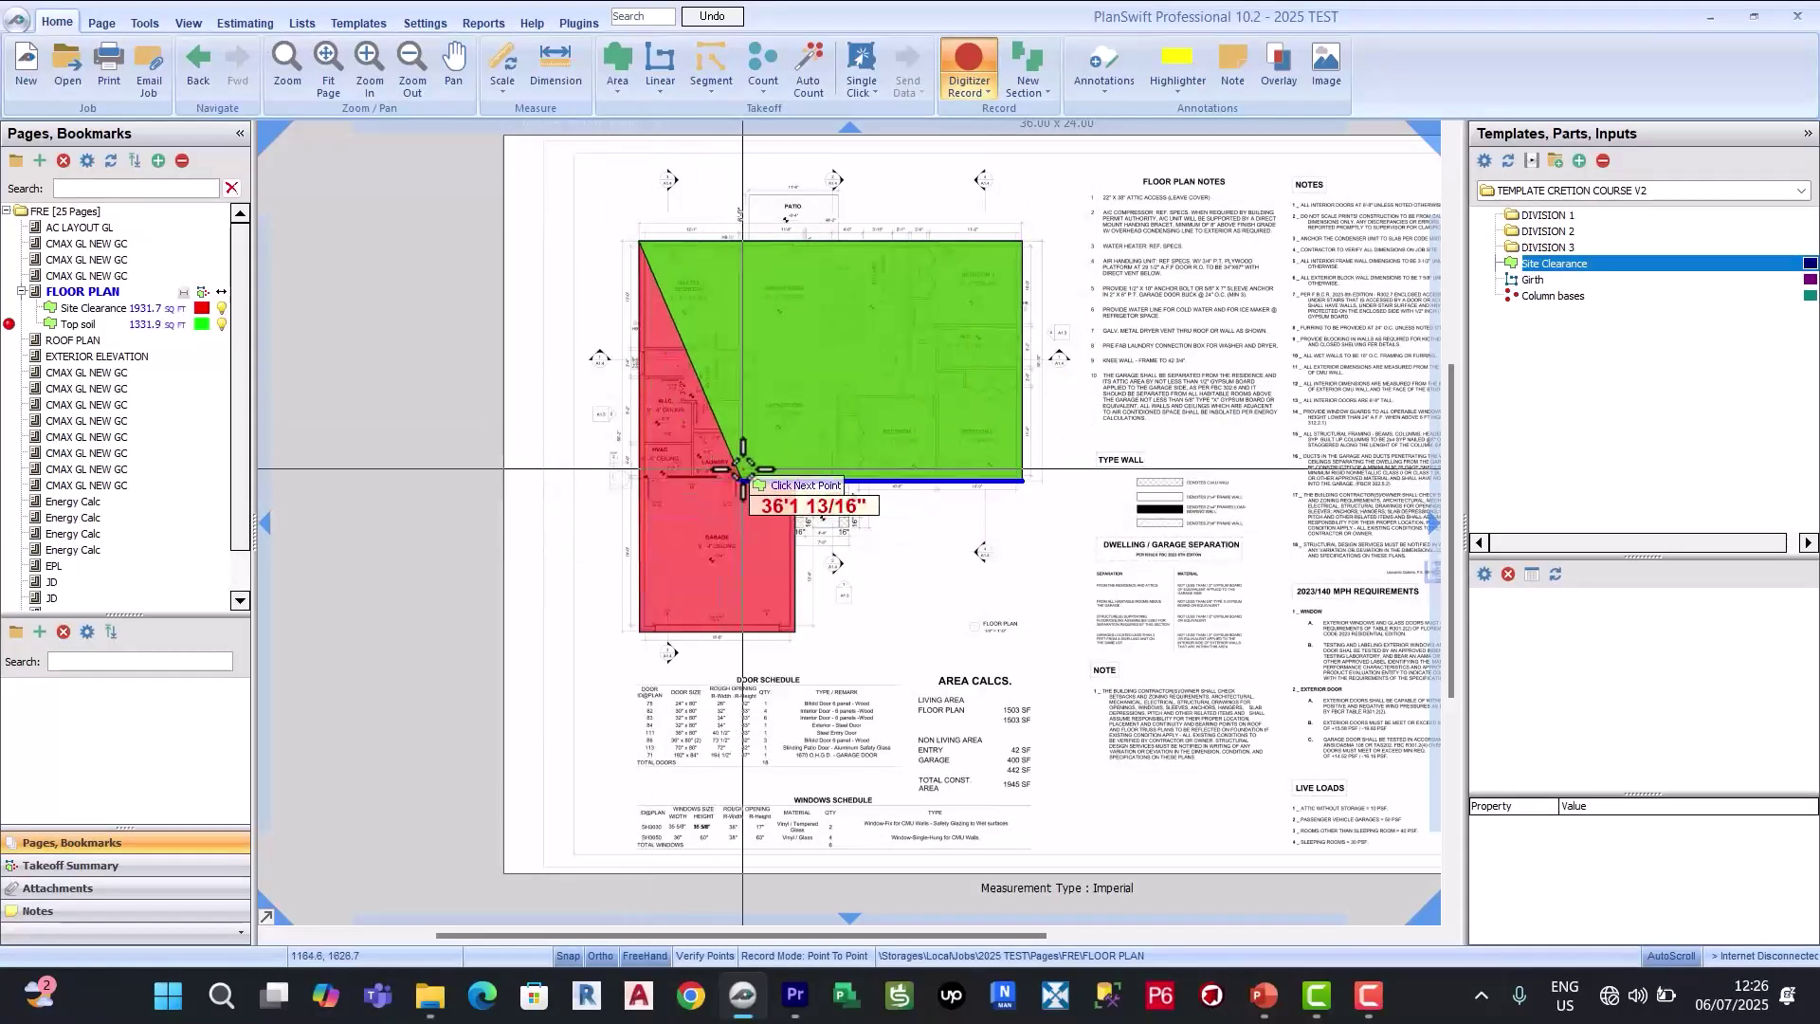
click(794, 480)
click(785, 628)
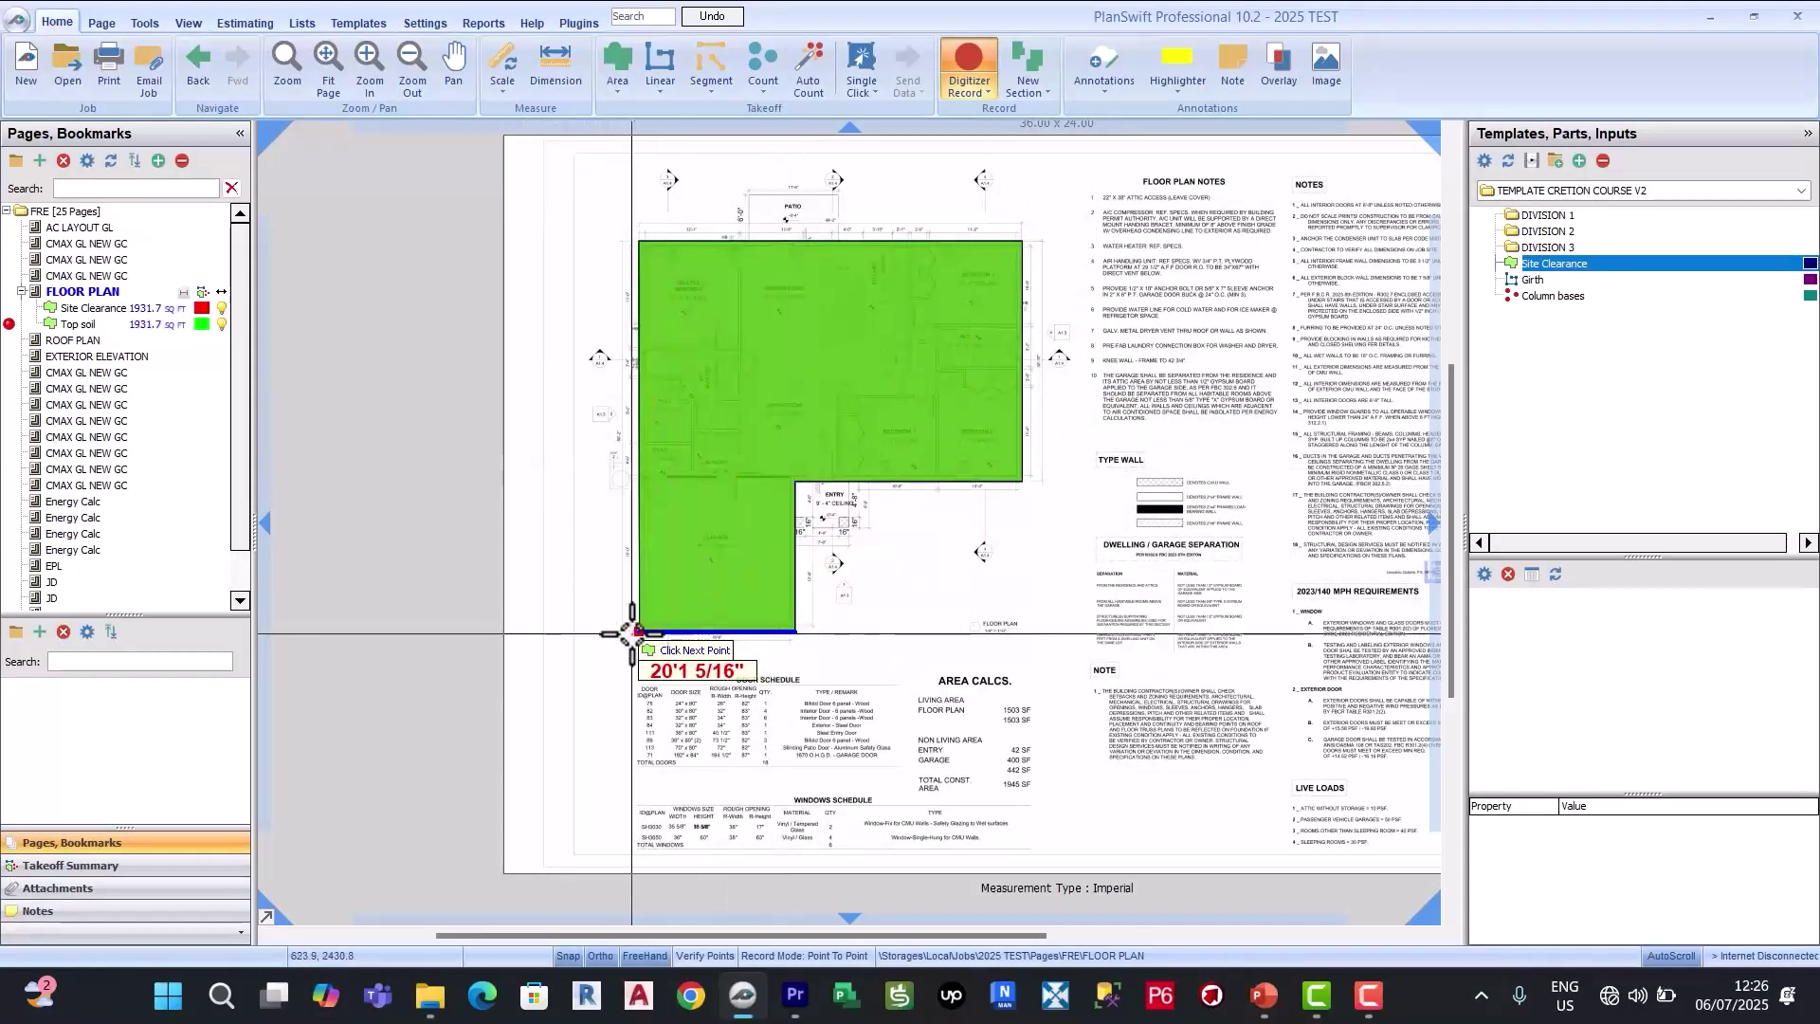
right_click(743, 444)
click(788, 459)
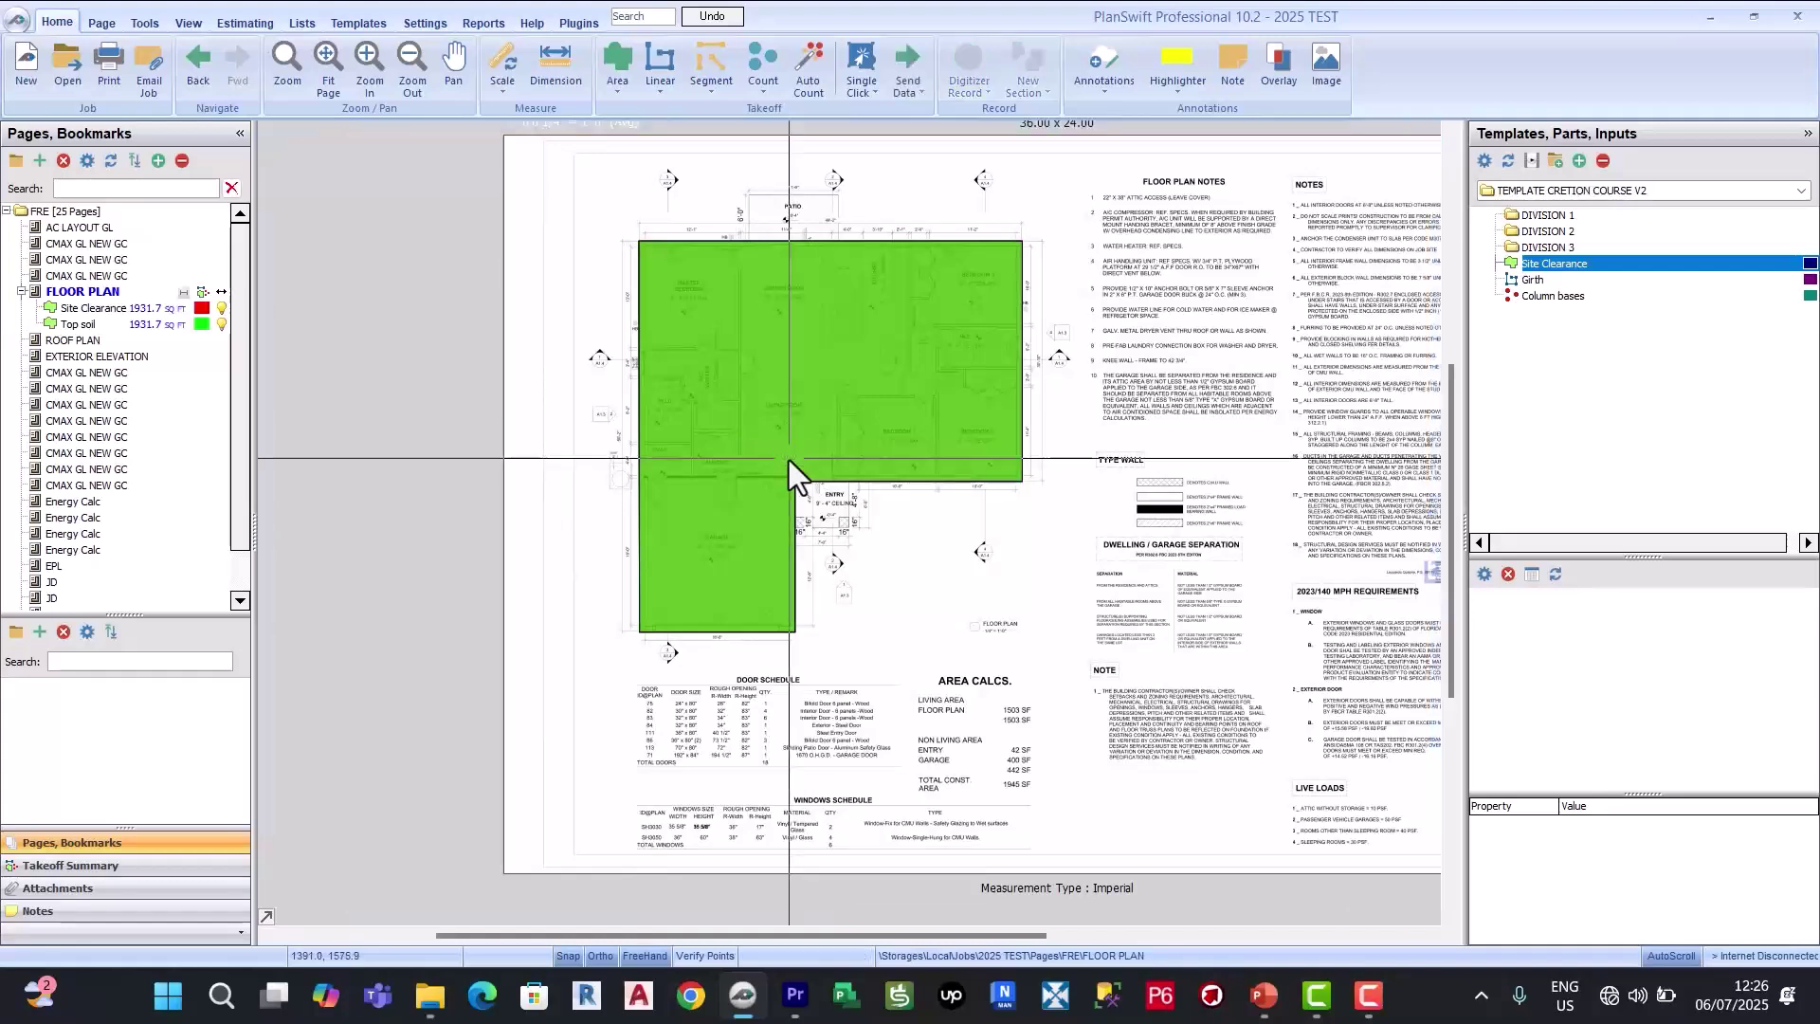
click(106, 305)
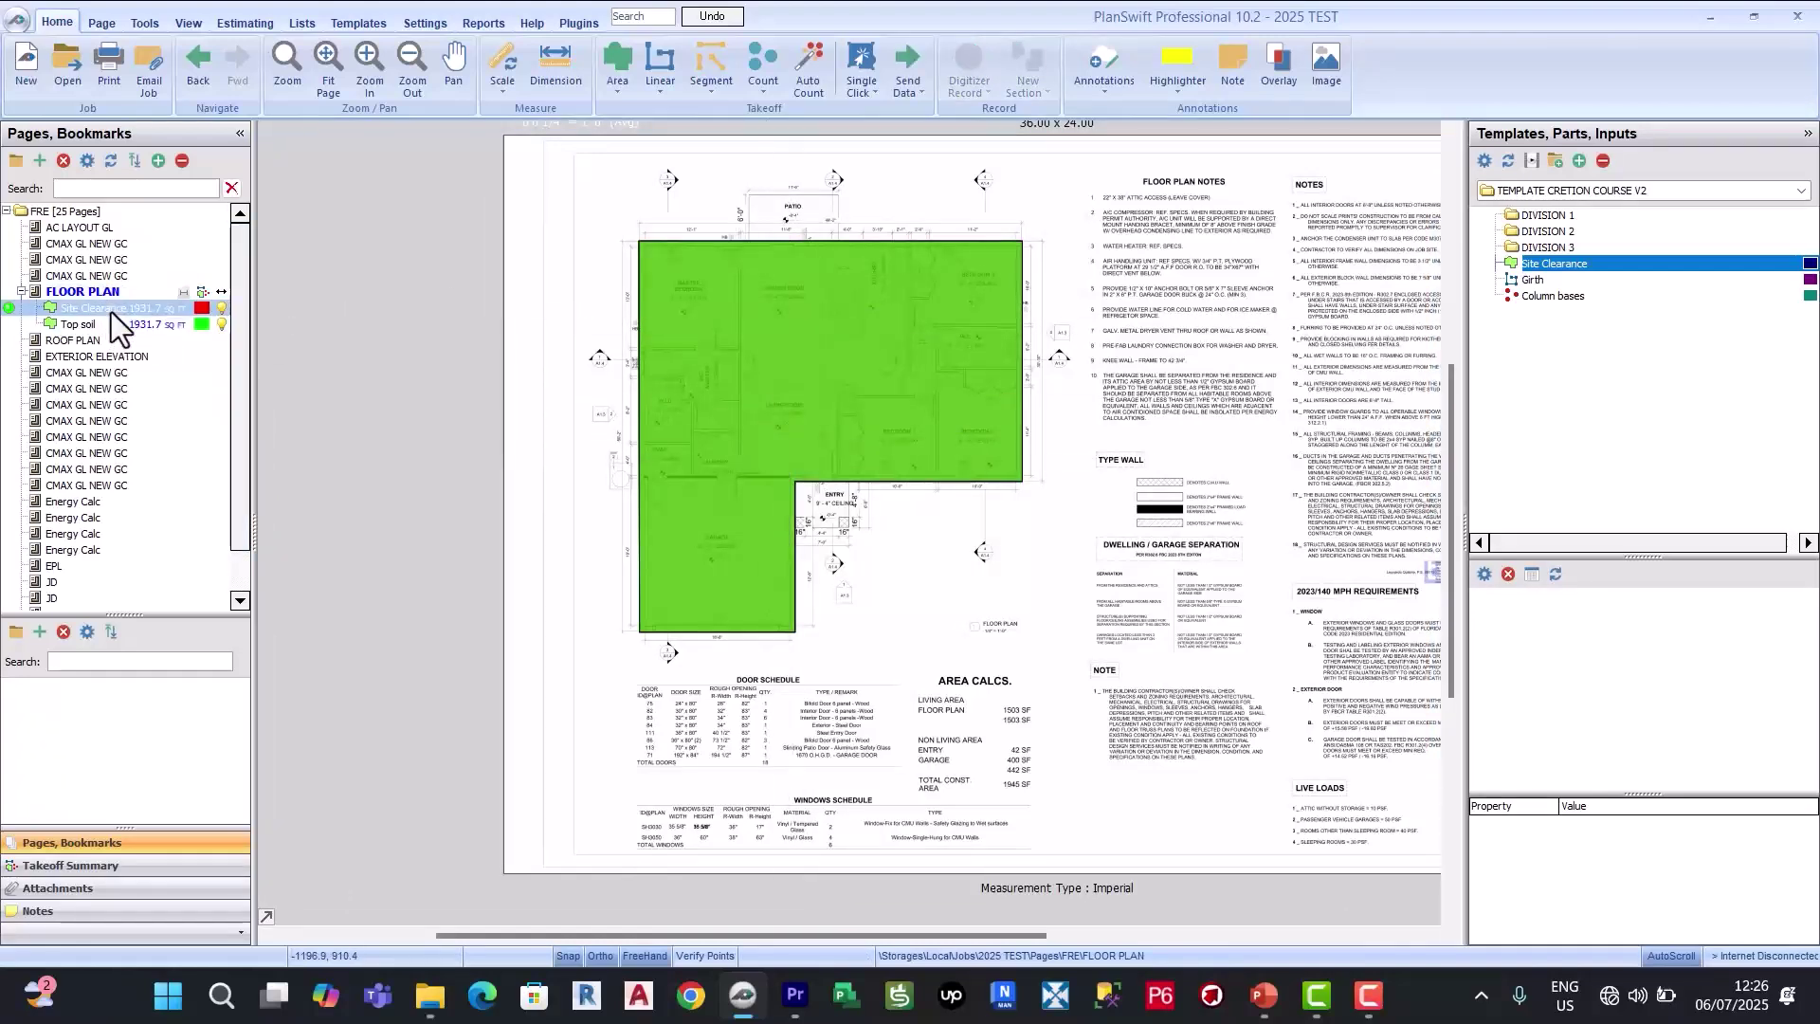
click(121, 293)
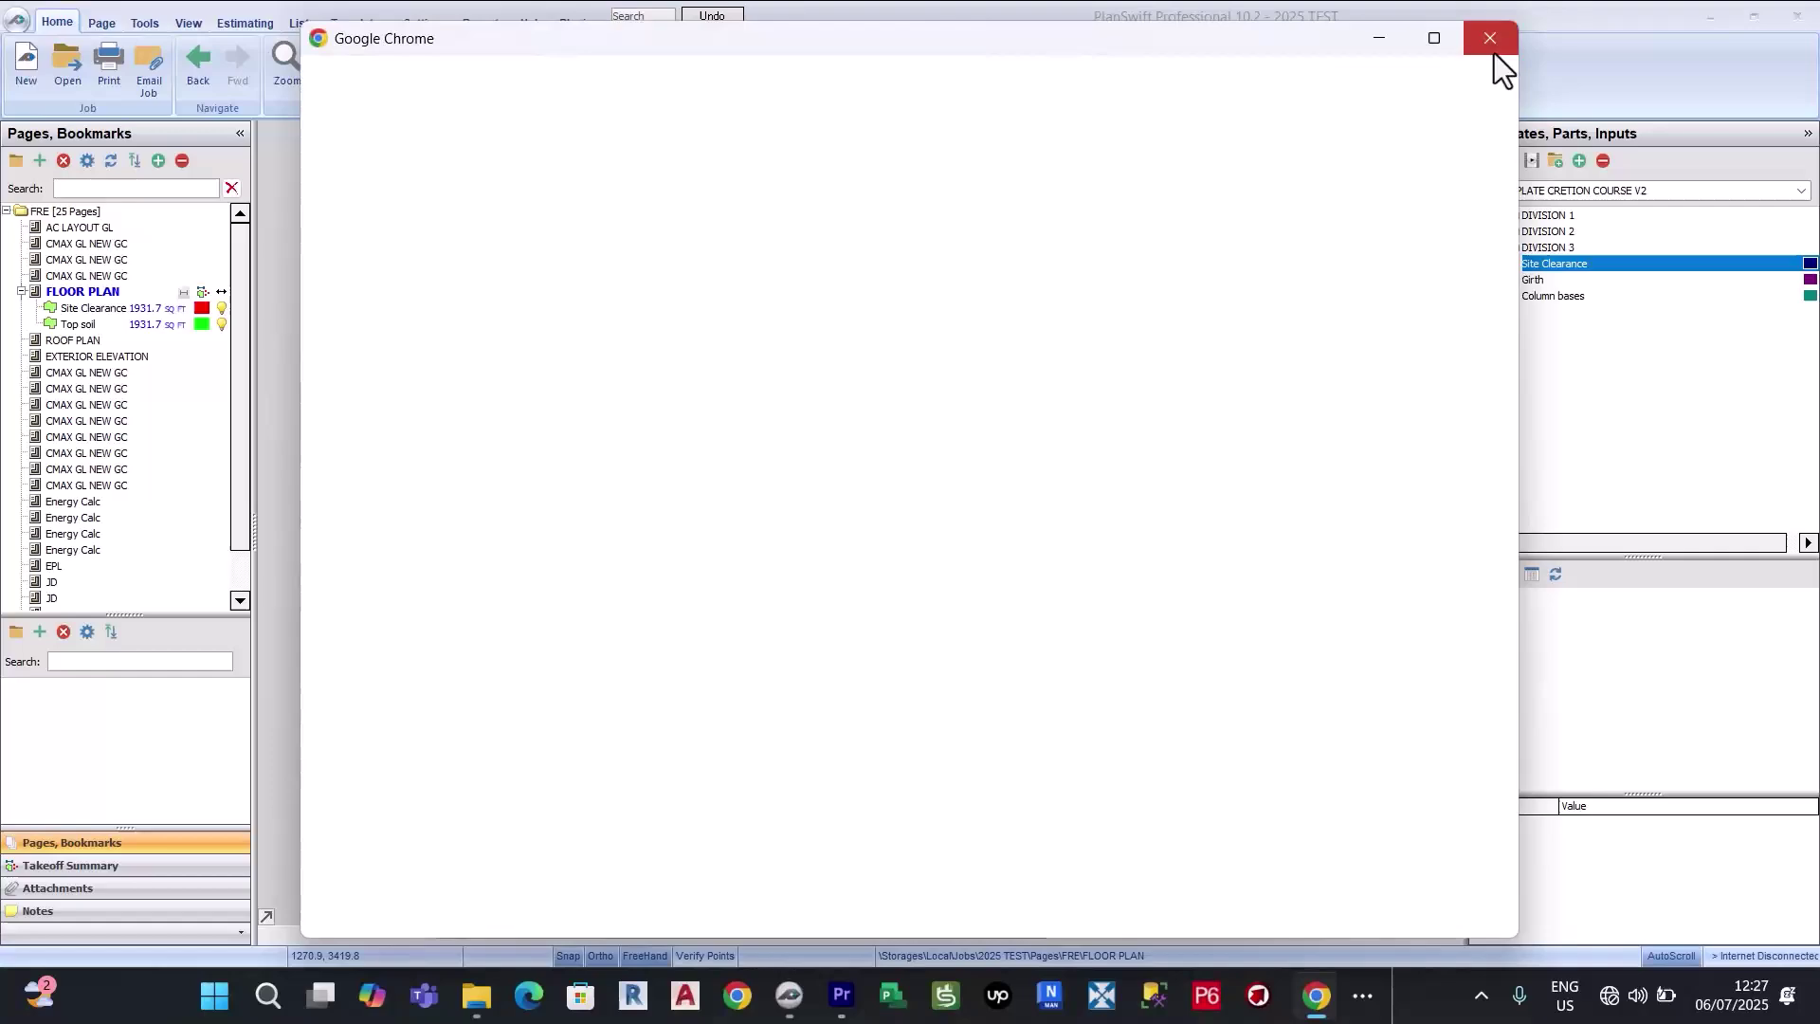
click(1494, 54)
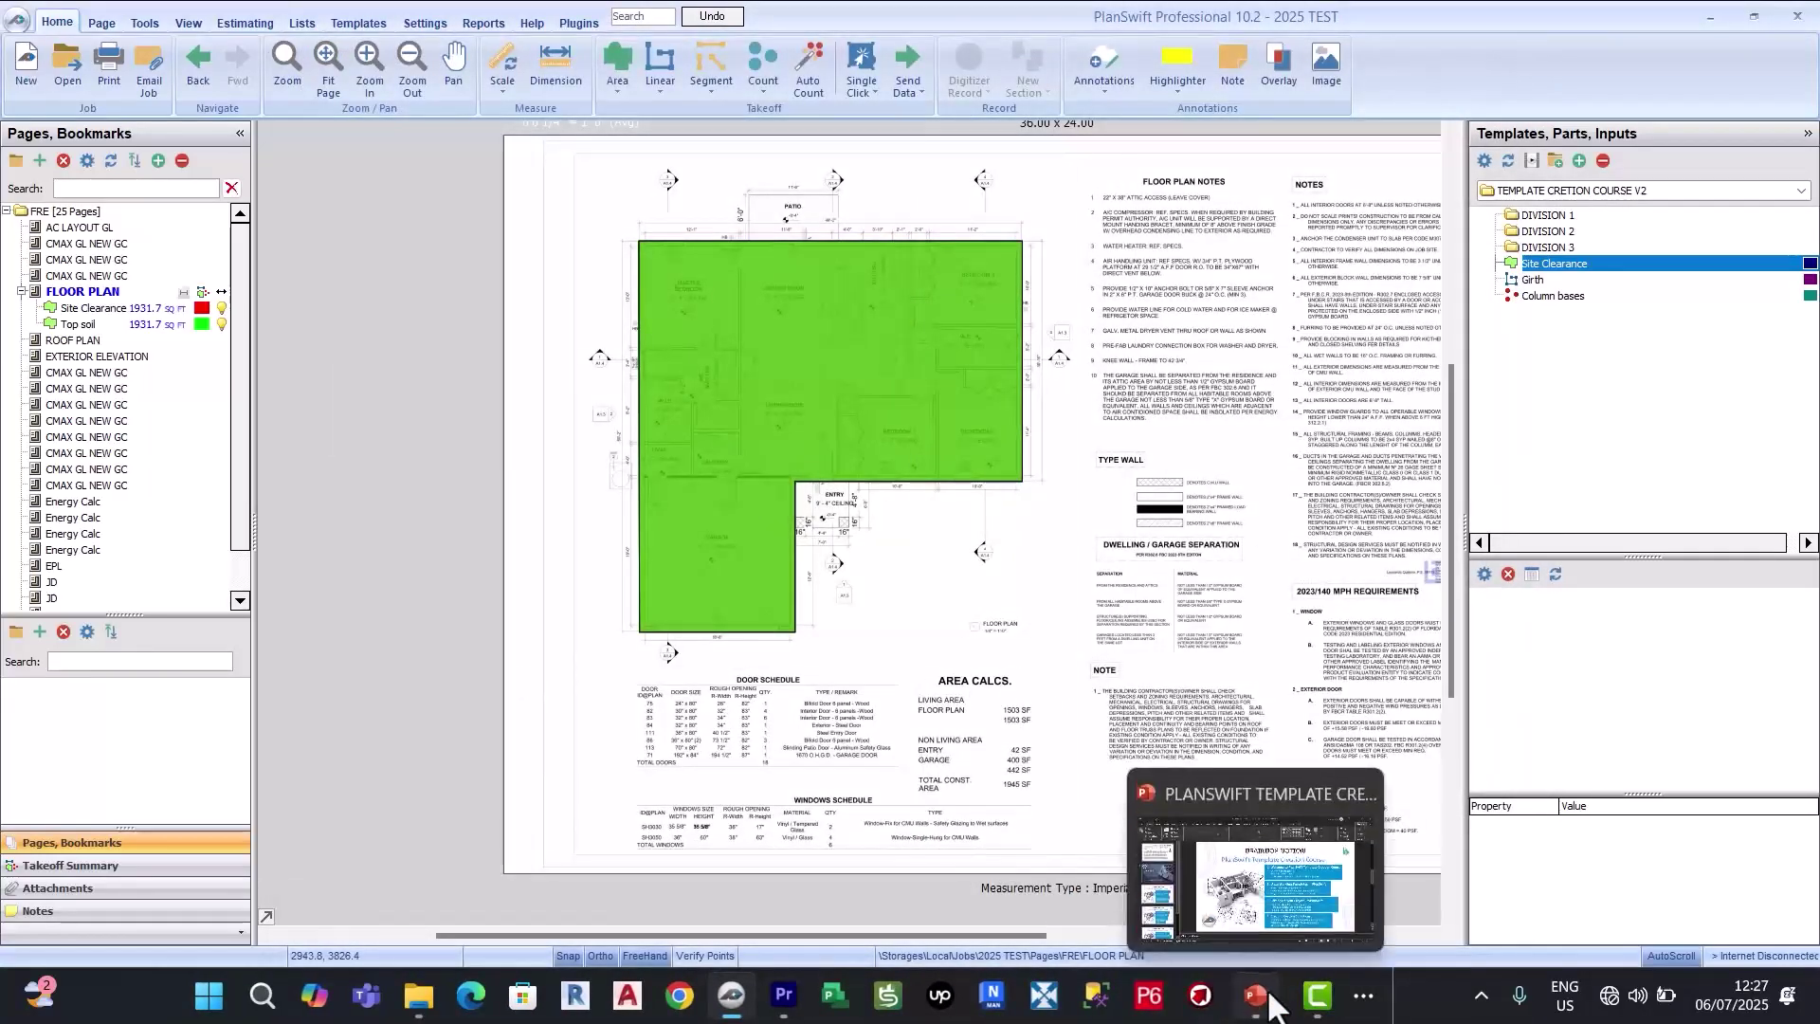
Step: Switch to the PowerPoint course deck and review the Creating Custom Conditions outline in presentation view
click(1261, 997)
click(1564, 956)
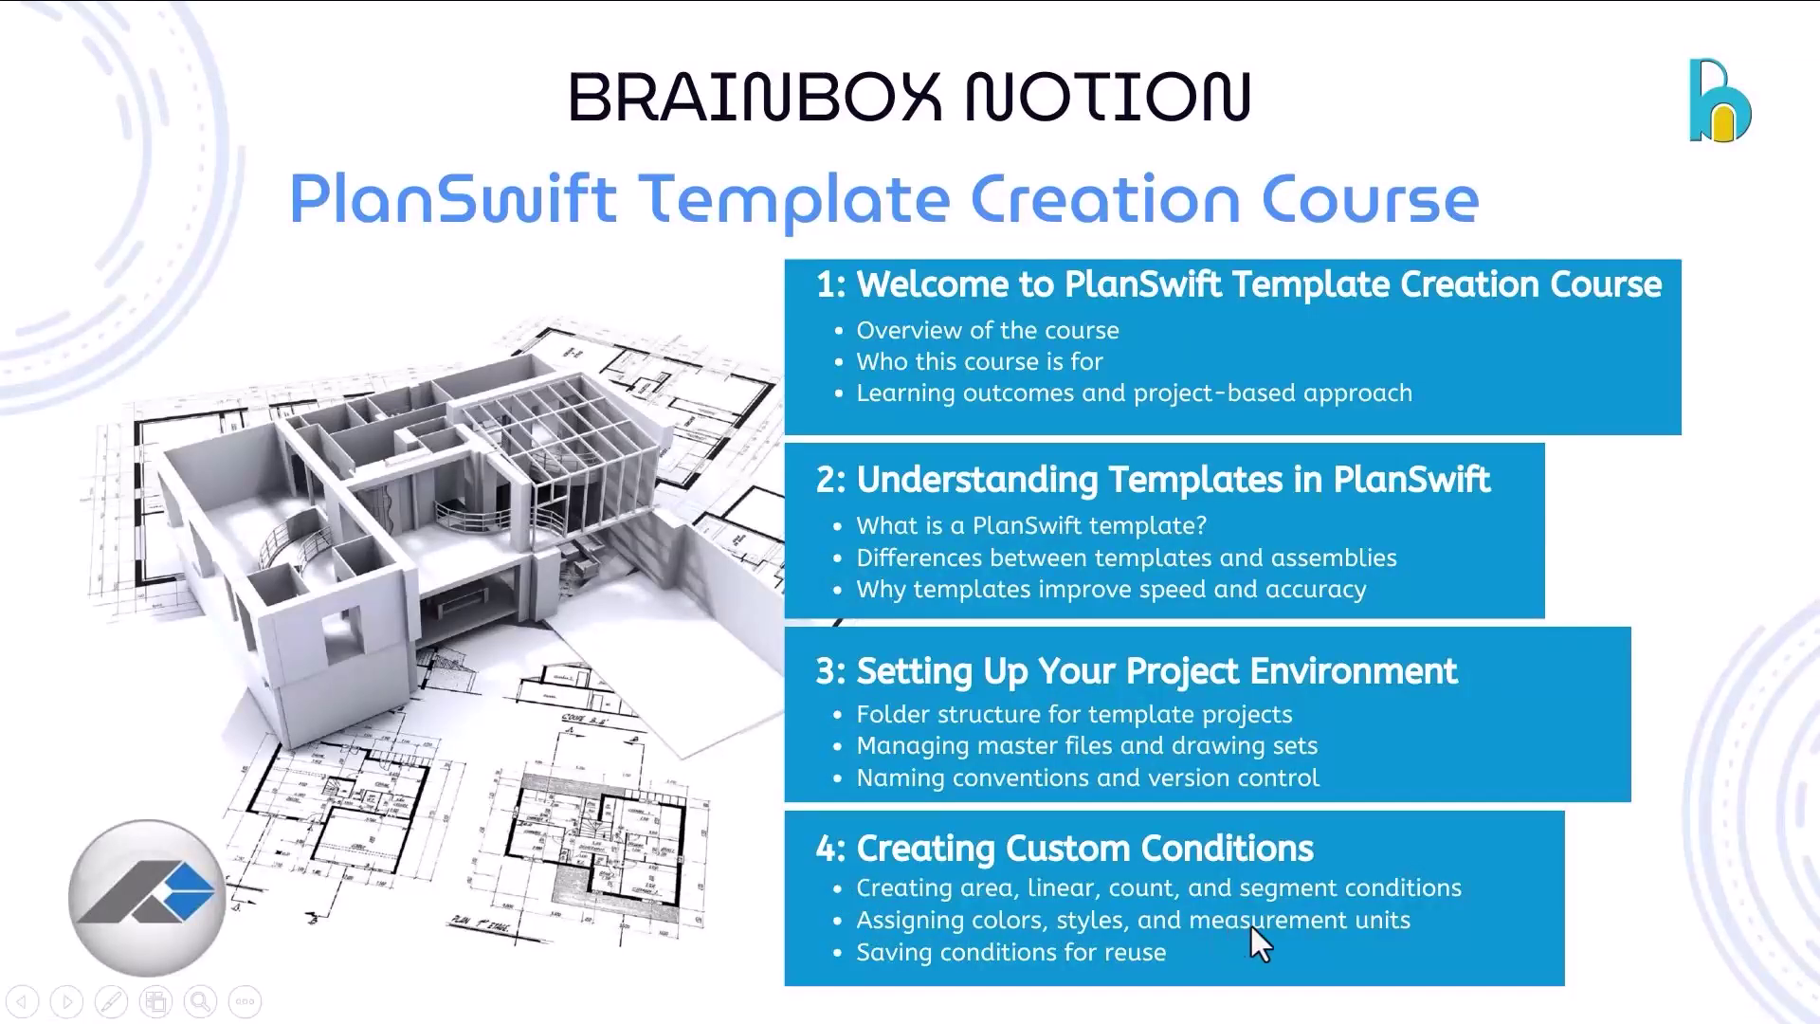
key(Escape)
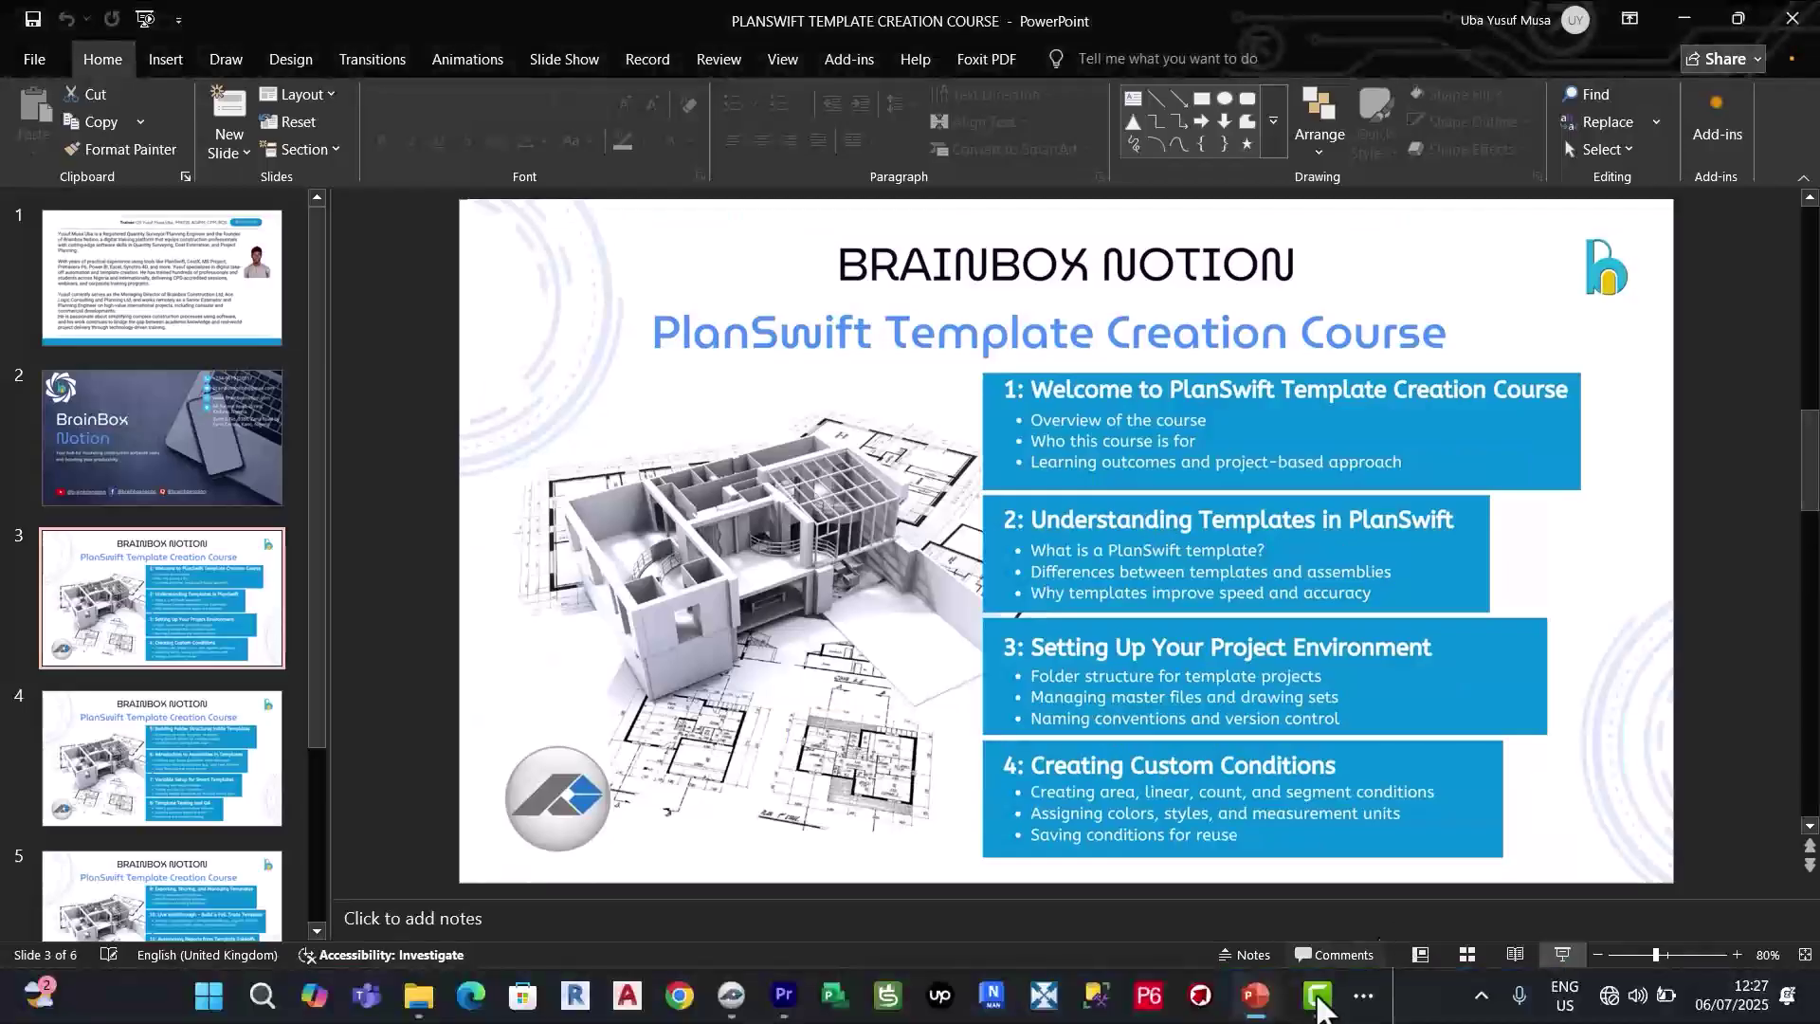
Step: Return to PlanSwift and set the color of the Site Clearance template item to orange
click(733, 1002)
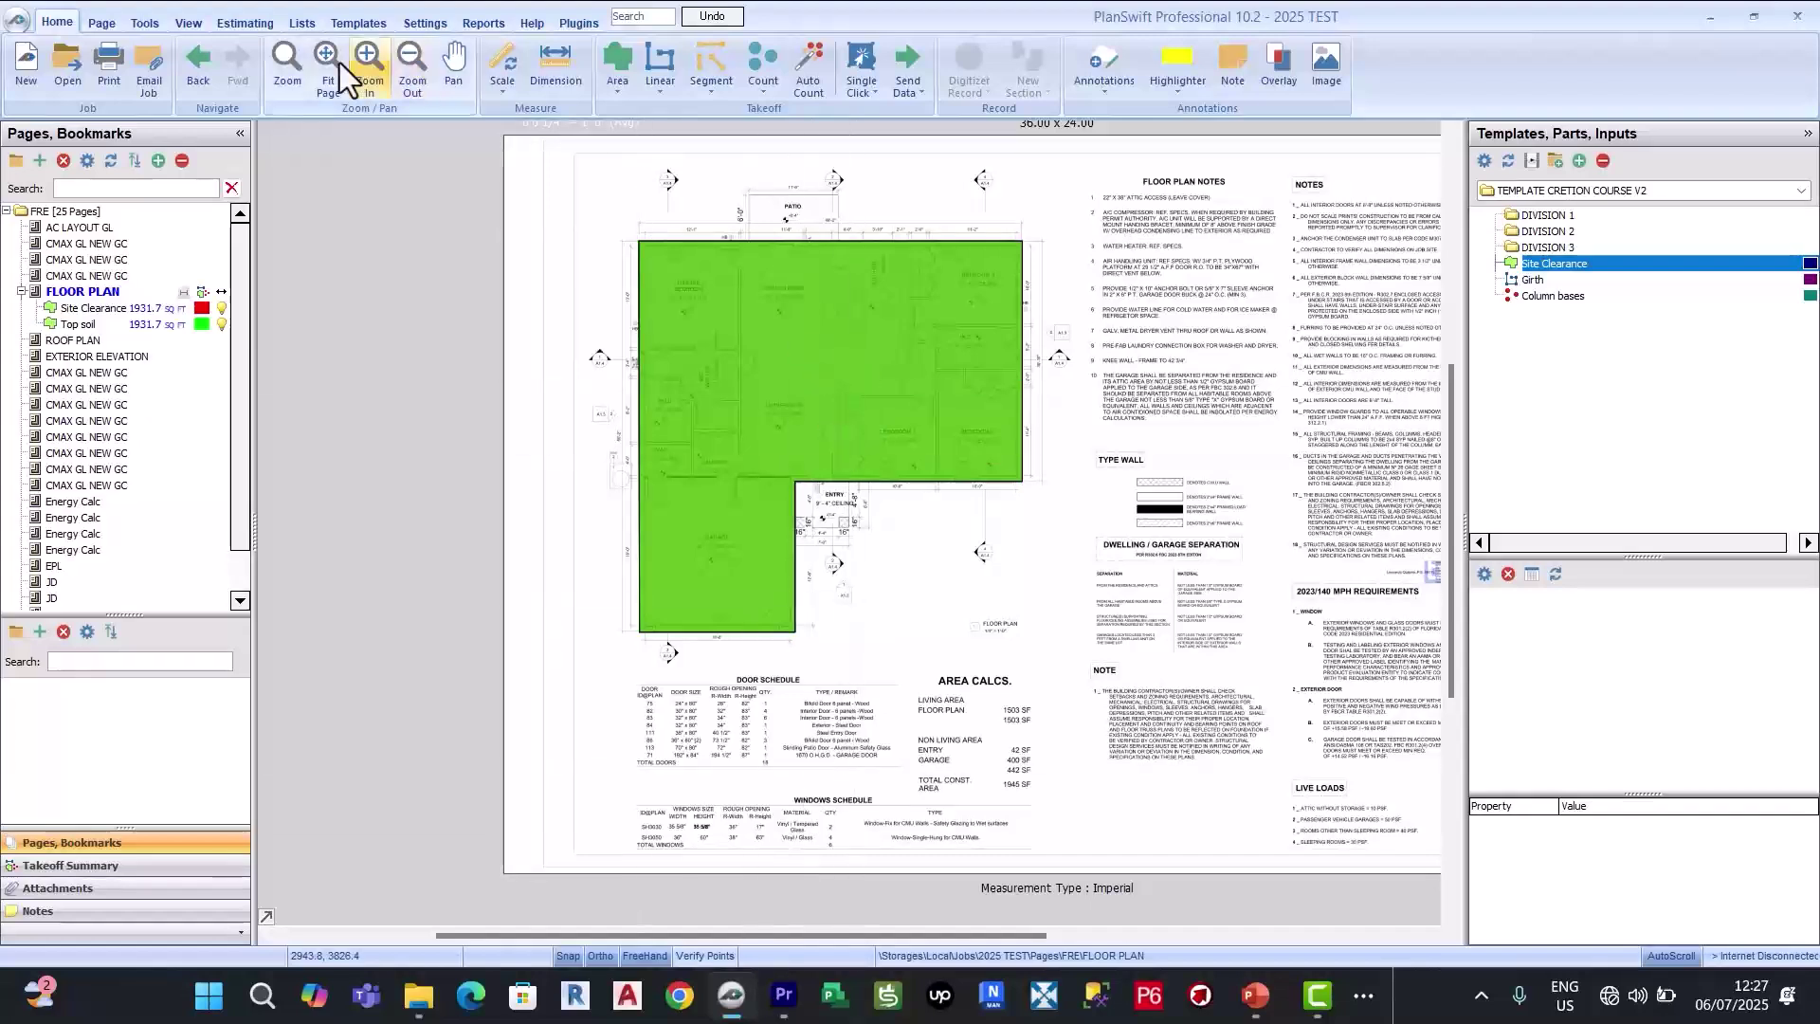
click(357, 25)
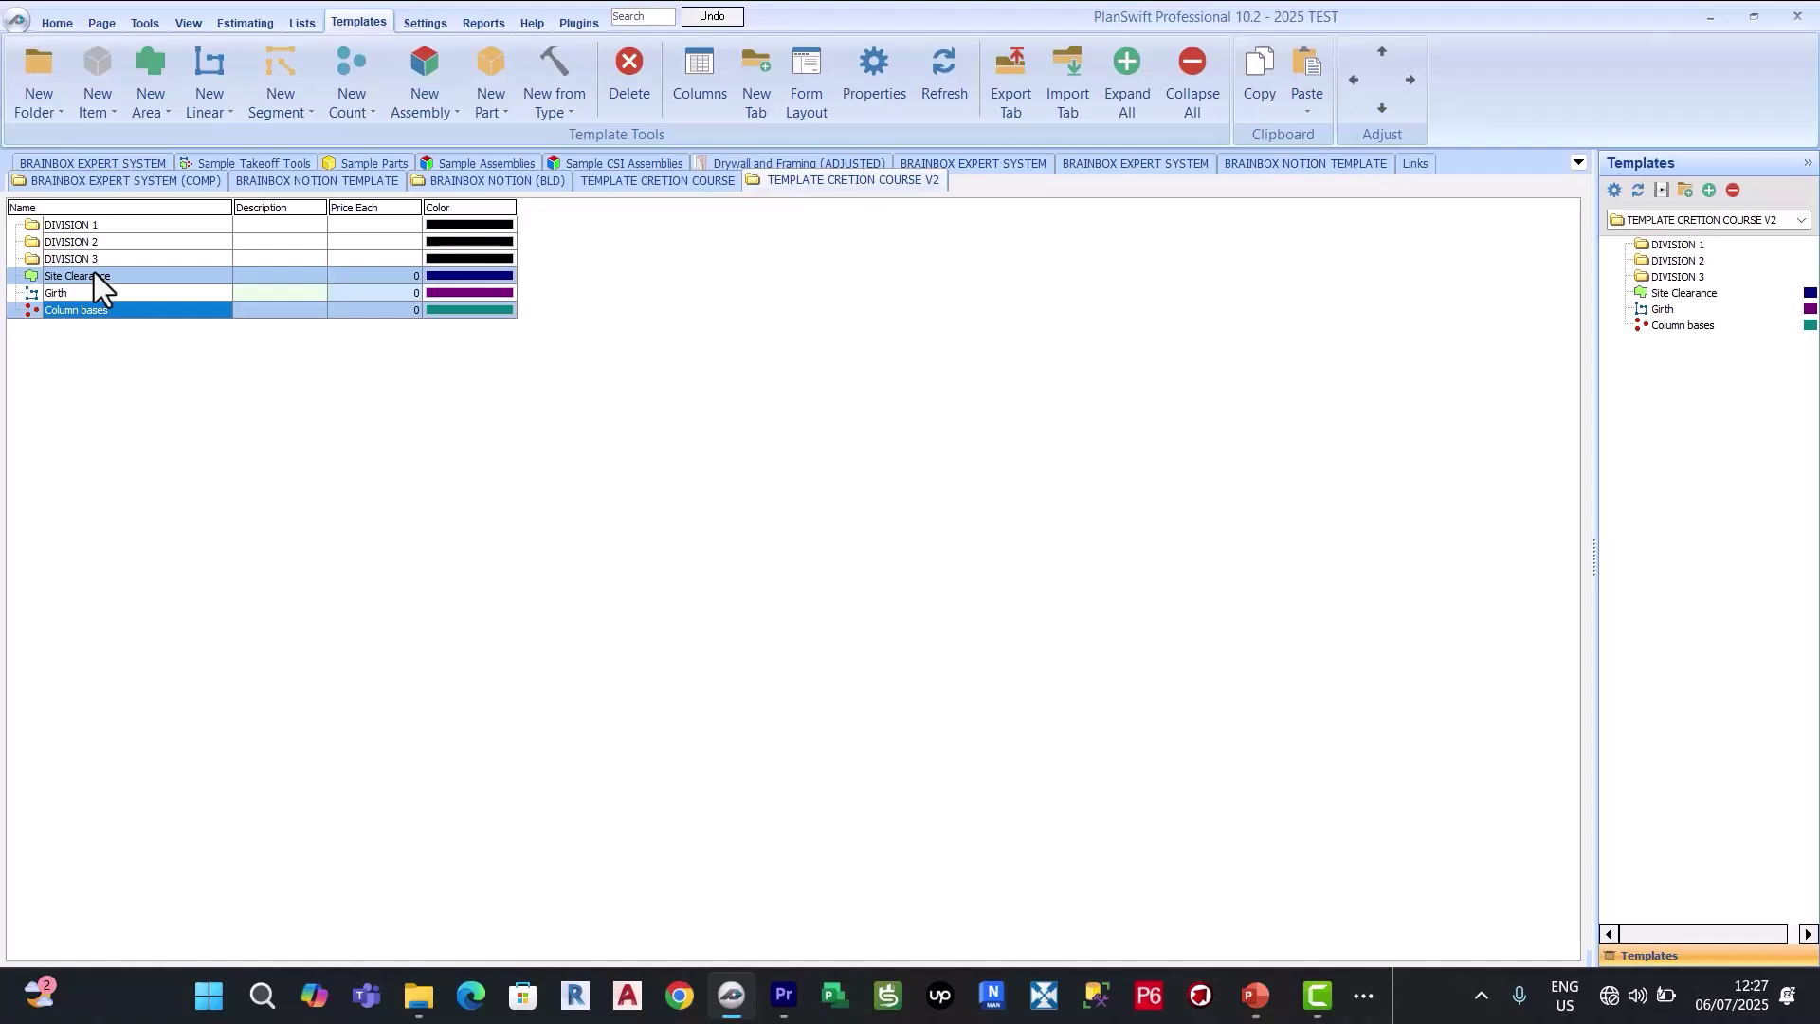
double_click(93, 275)
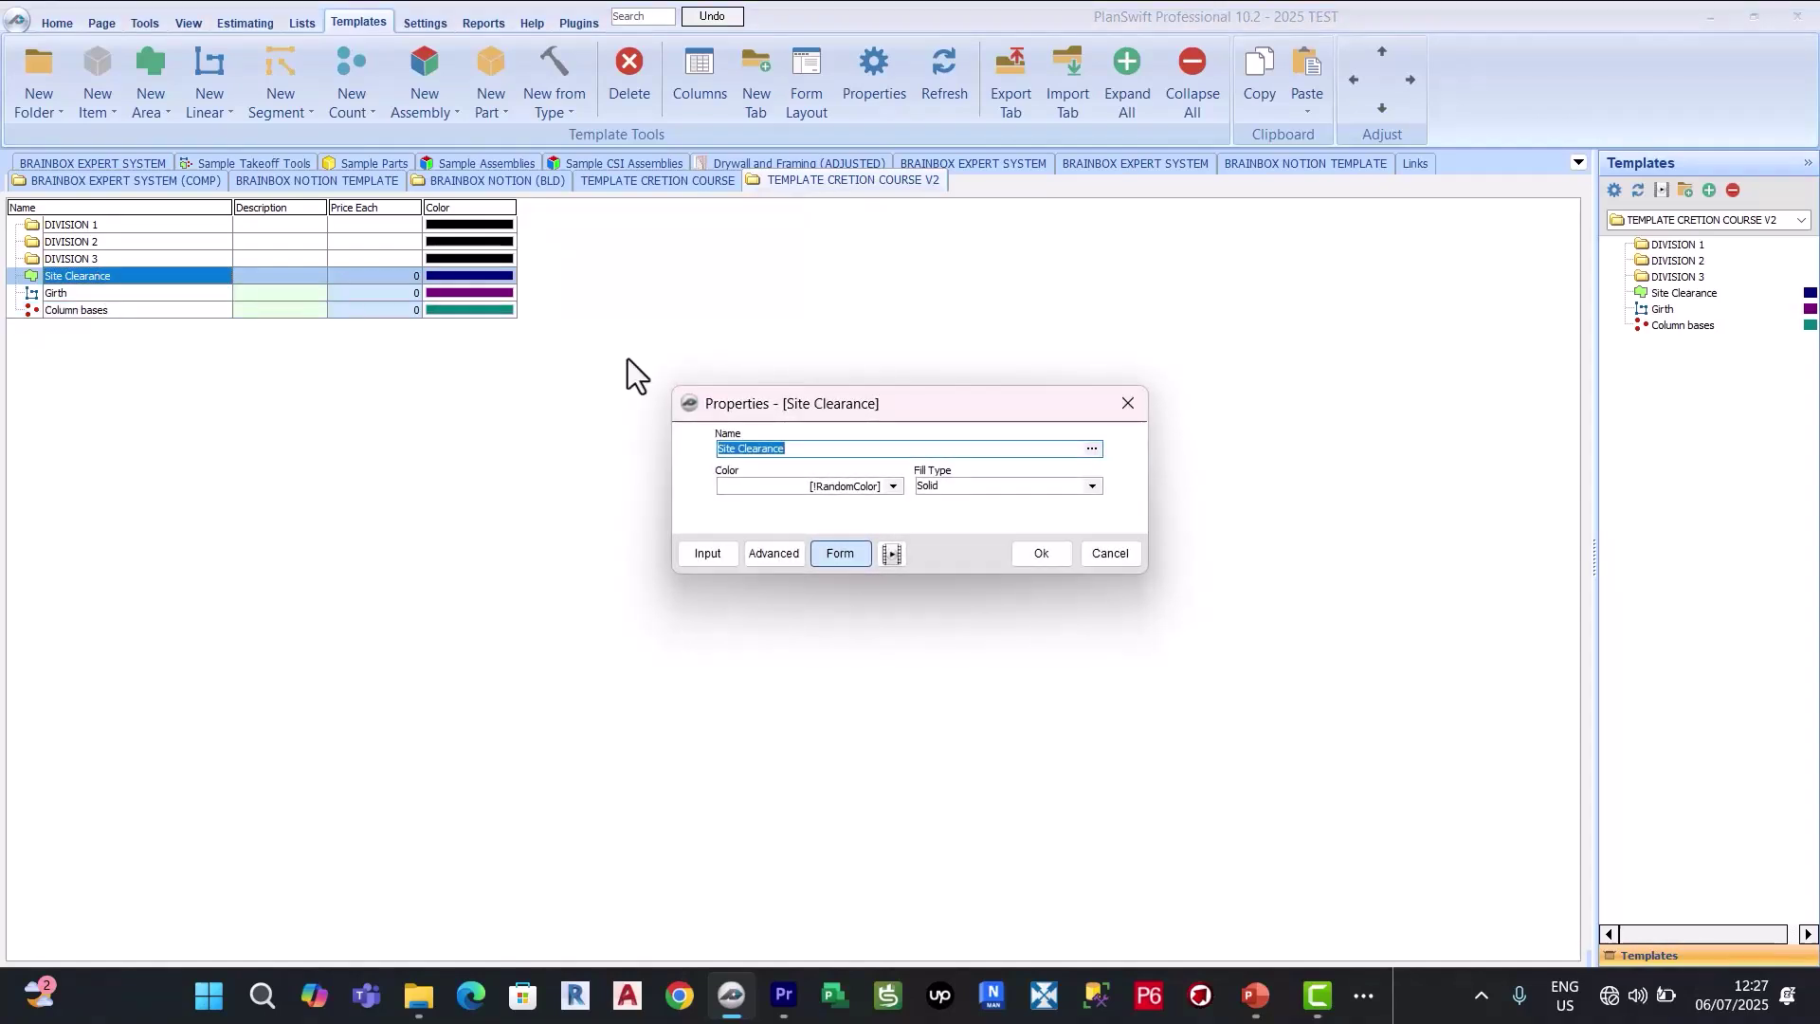
click(887, 487)
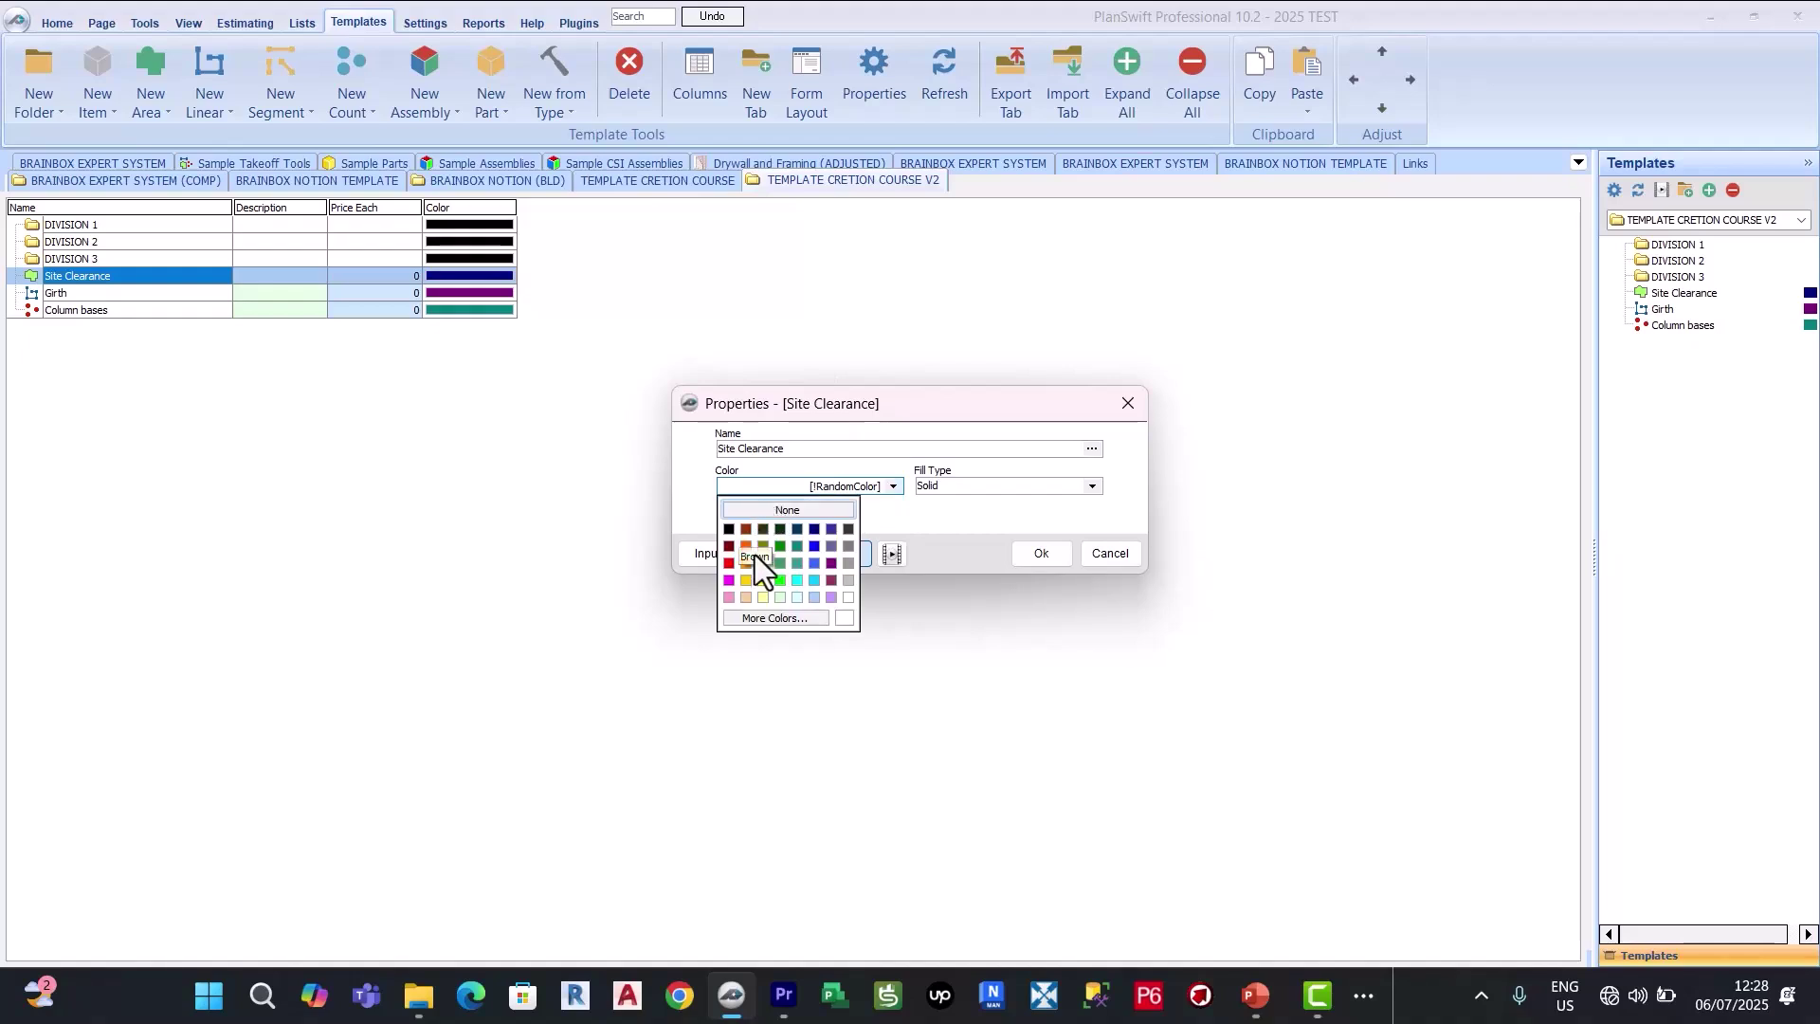
click(744, 544)
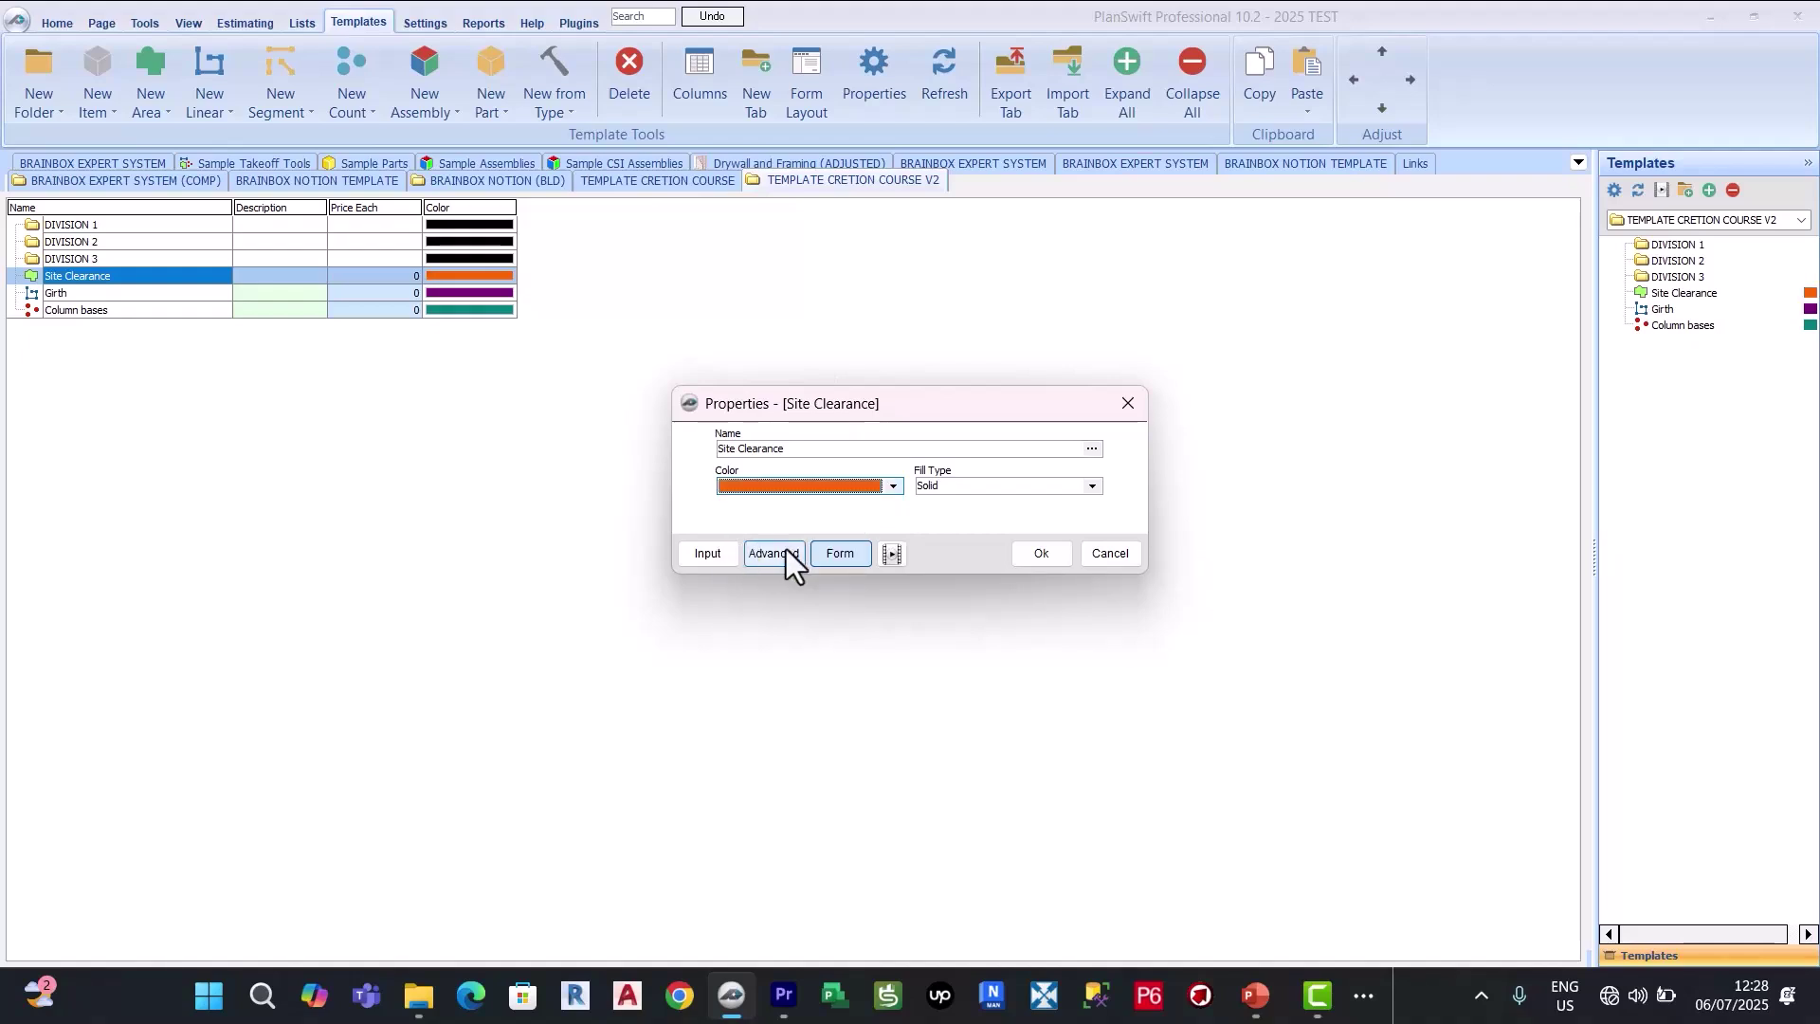
click(1057, 564)
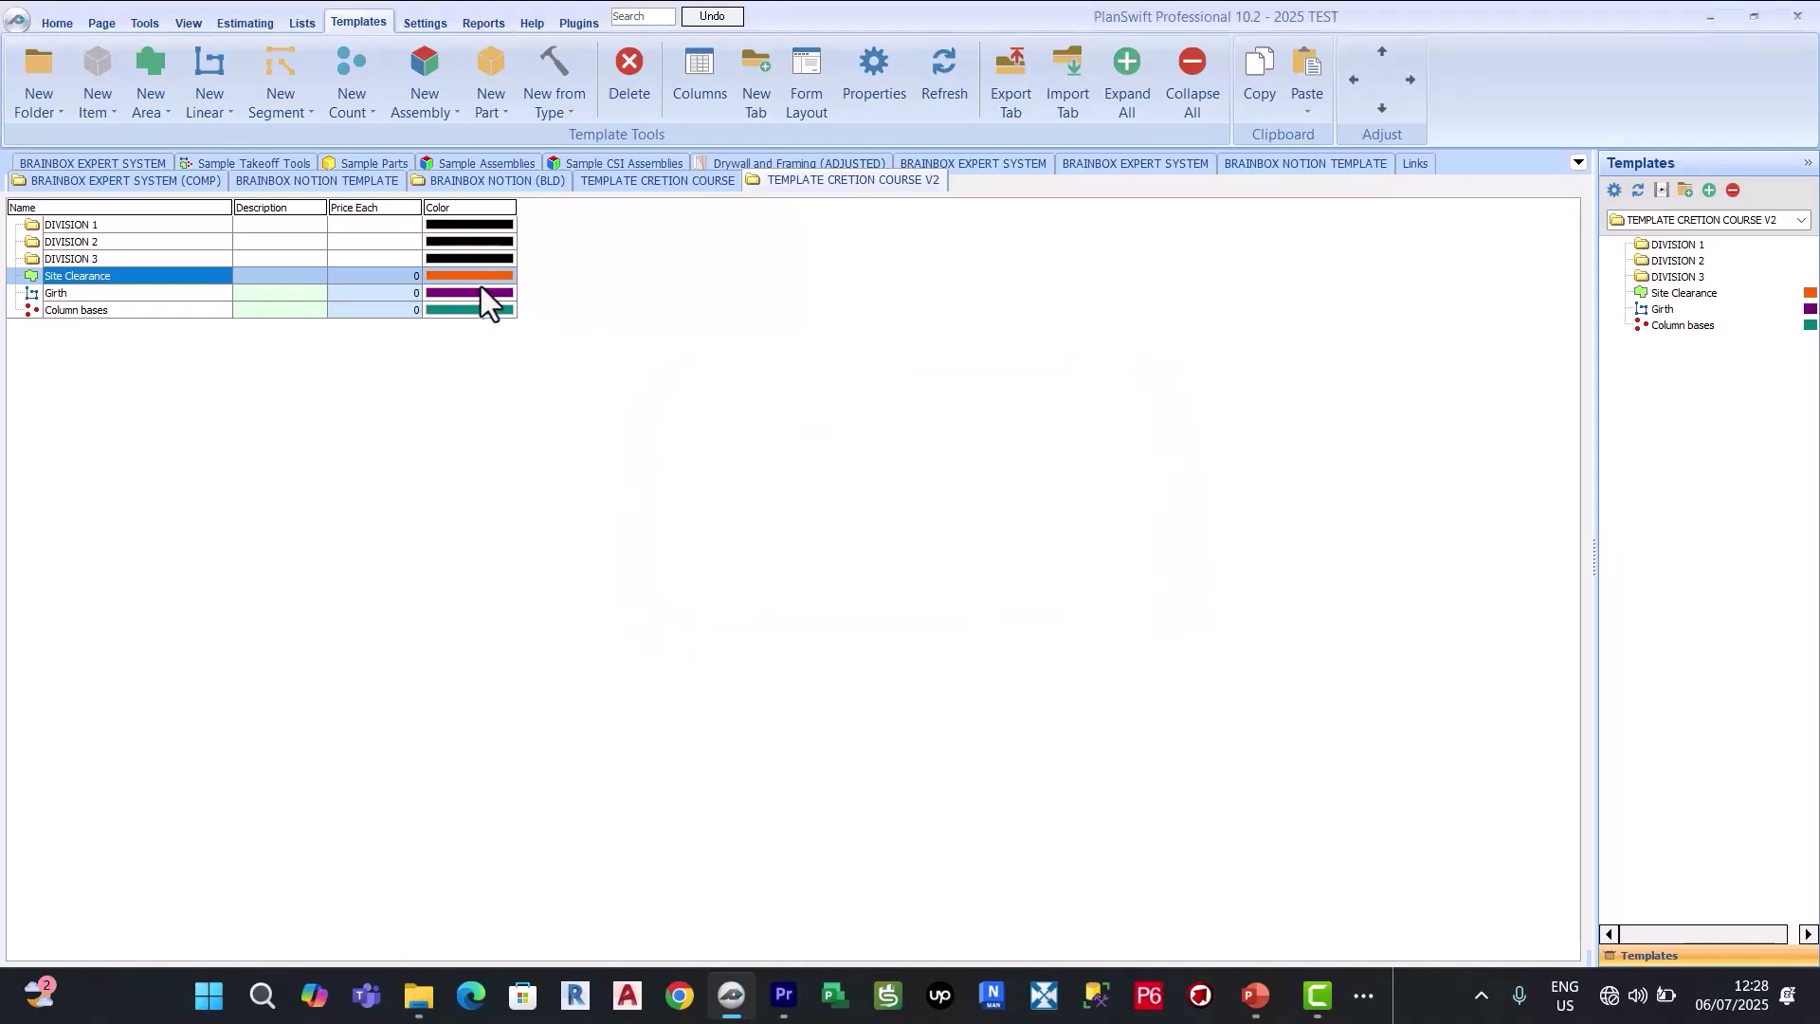
Step: Set the color of the Girth template item to blue
click(162, 298)
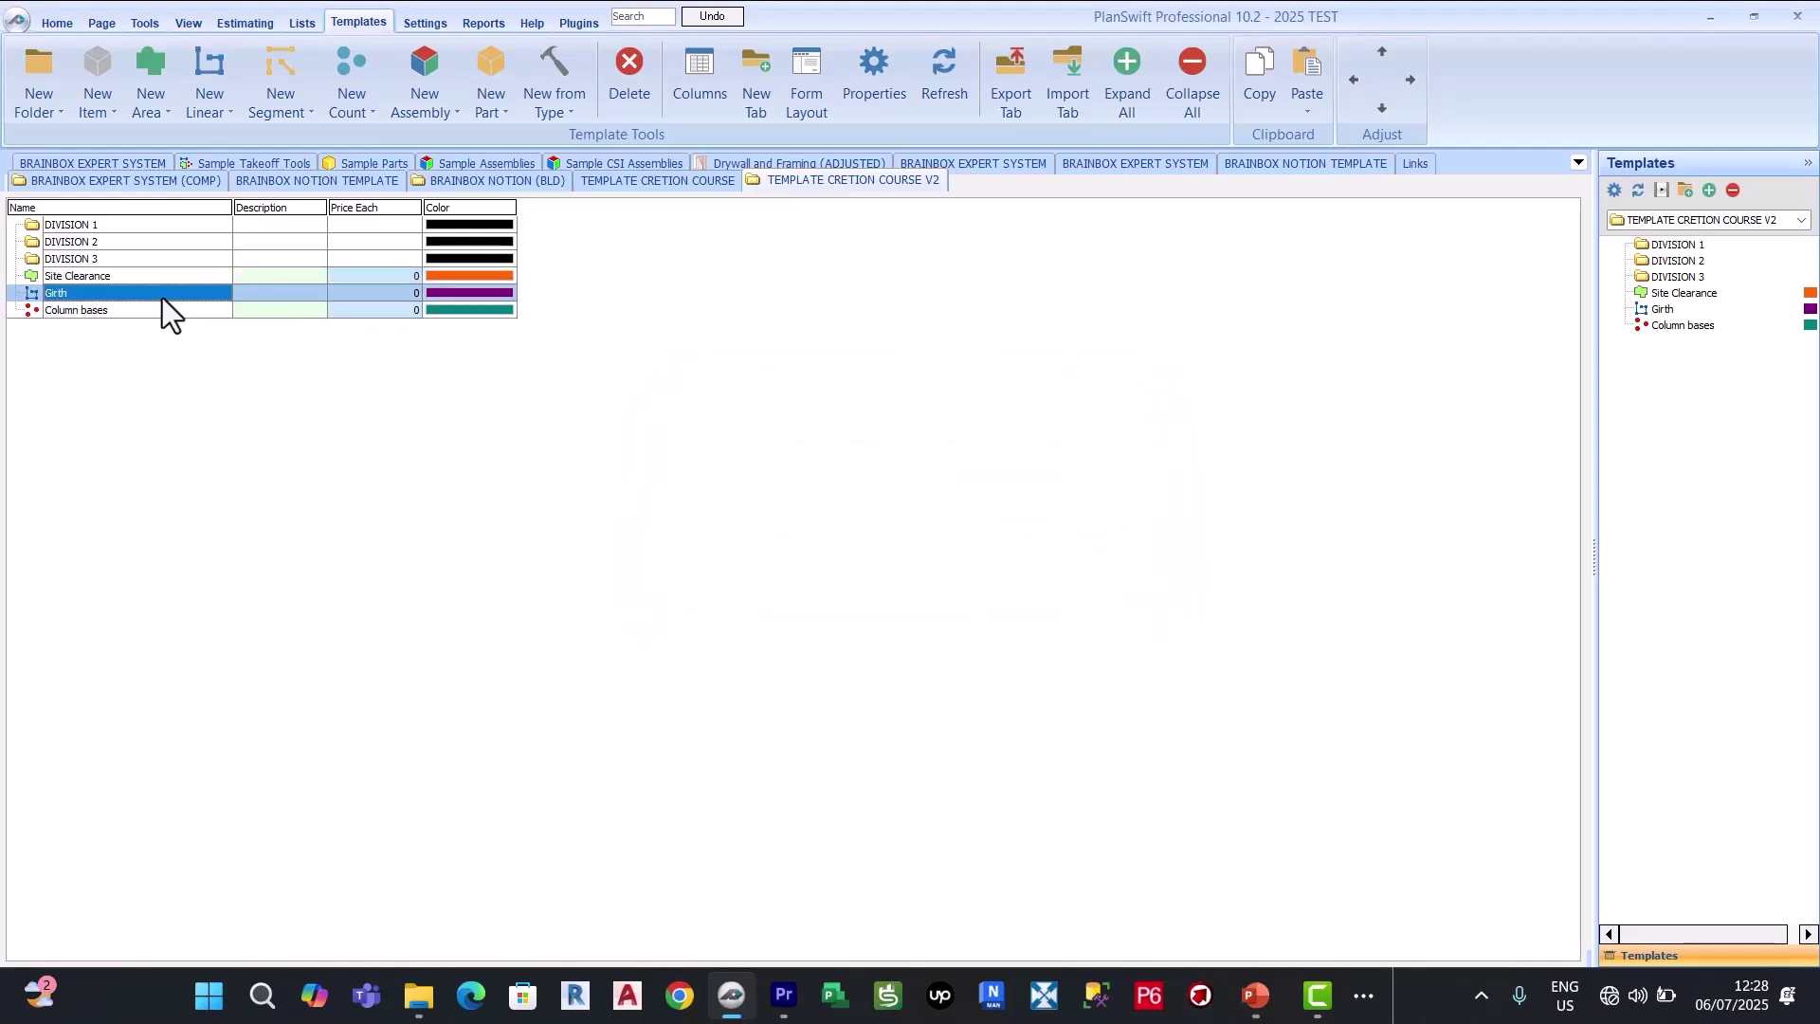
double_click(162, 298)
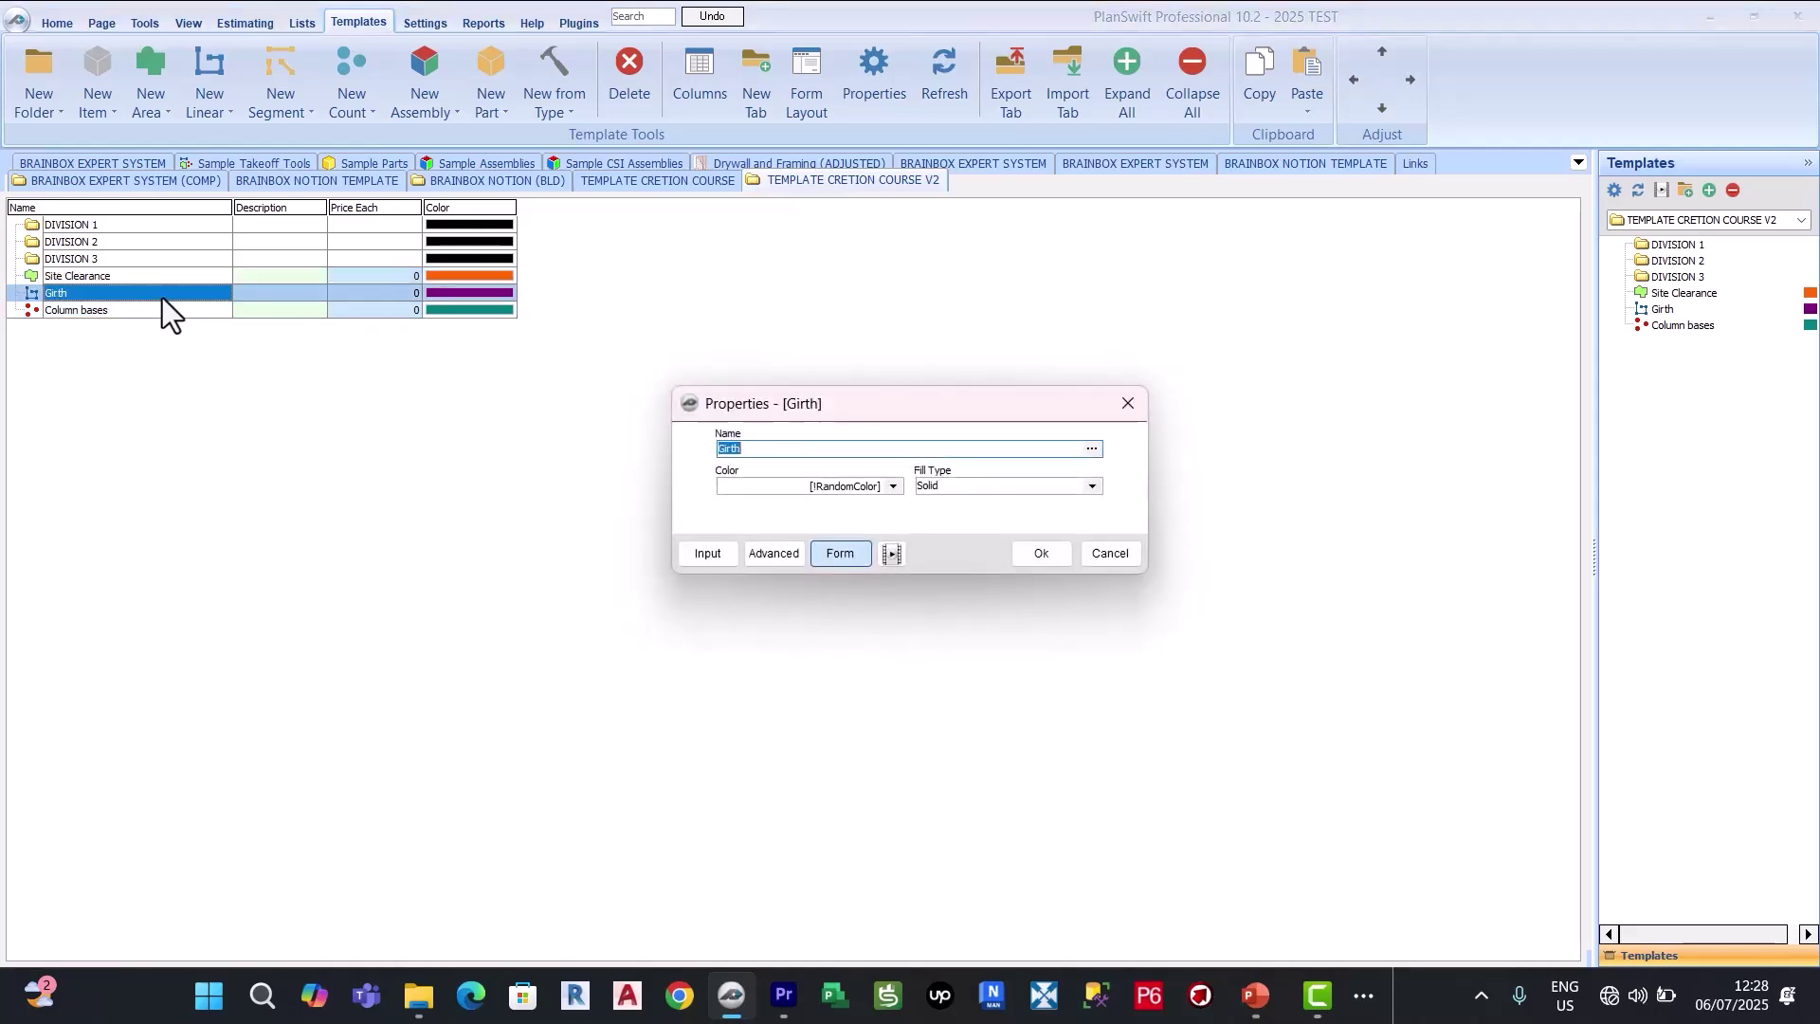
click(903, 492)
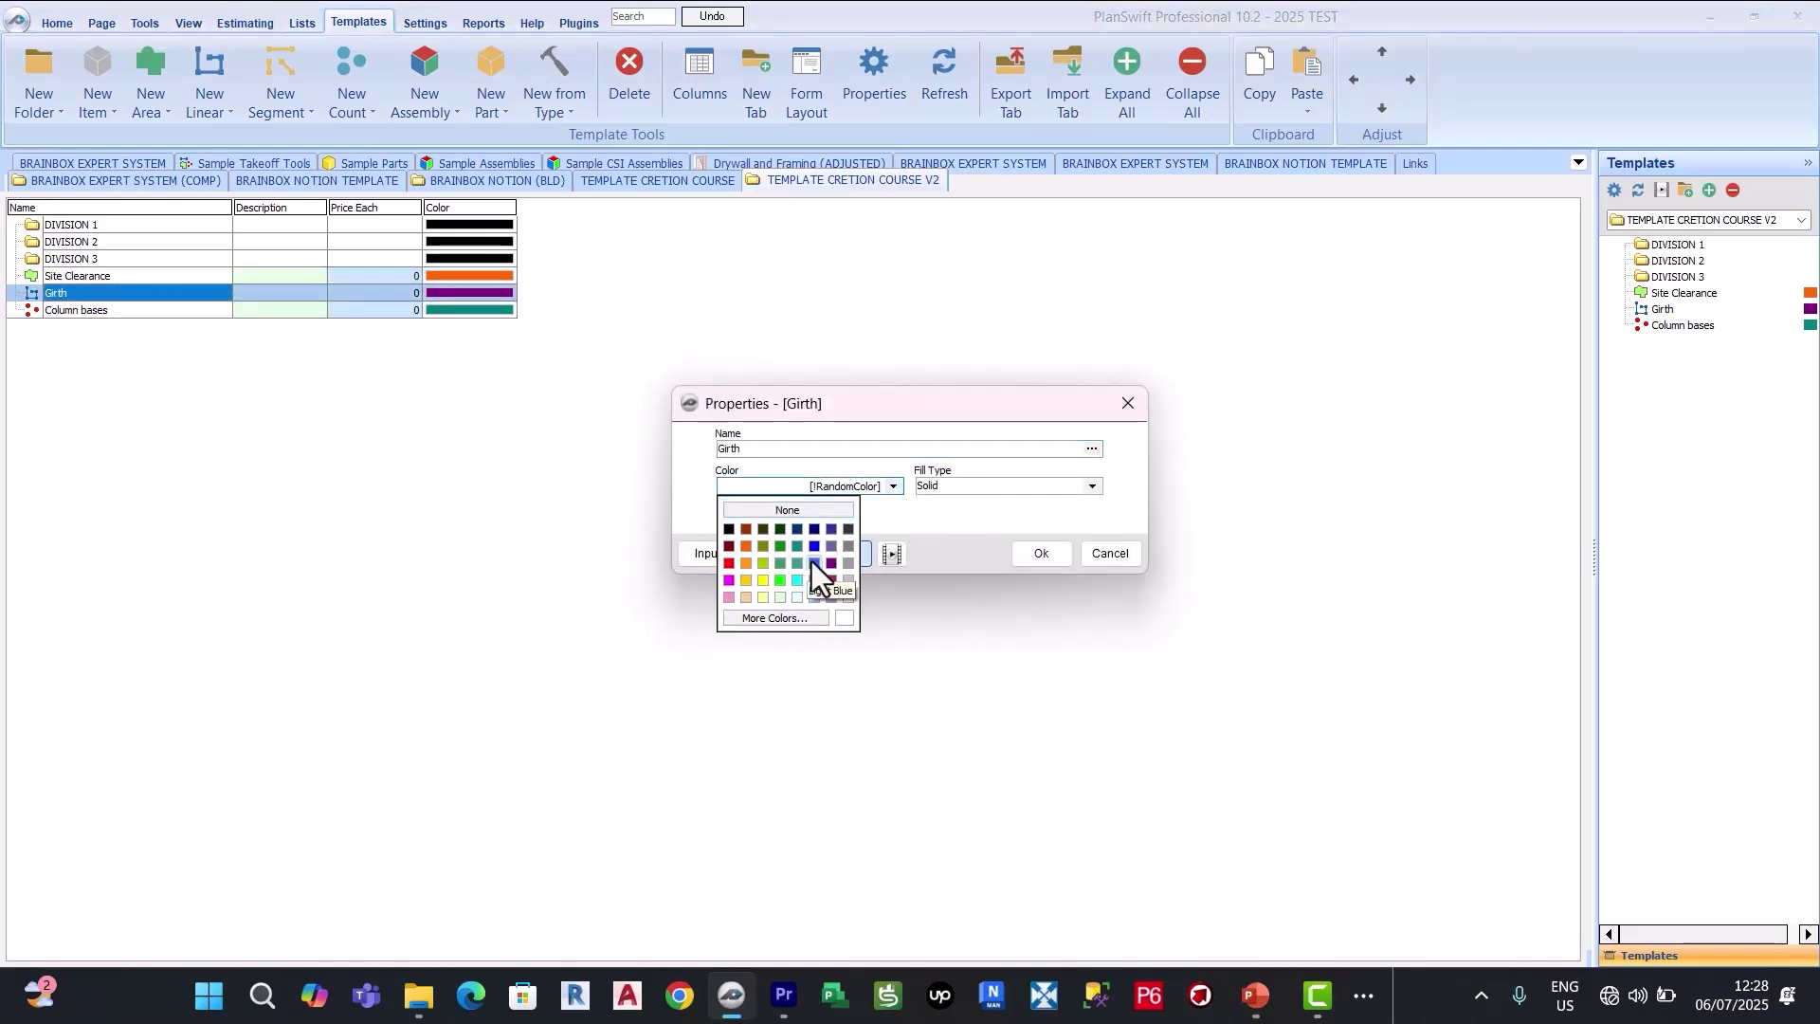
click(813, 563)
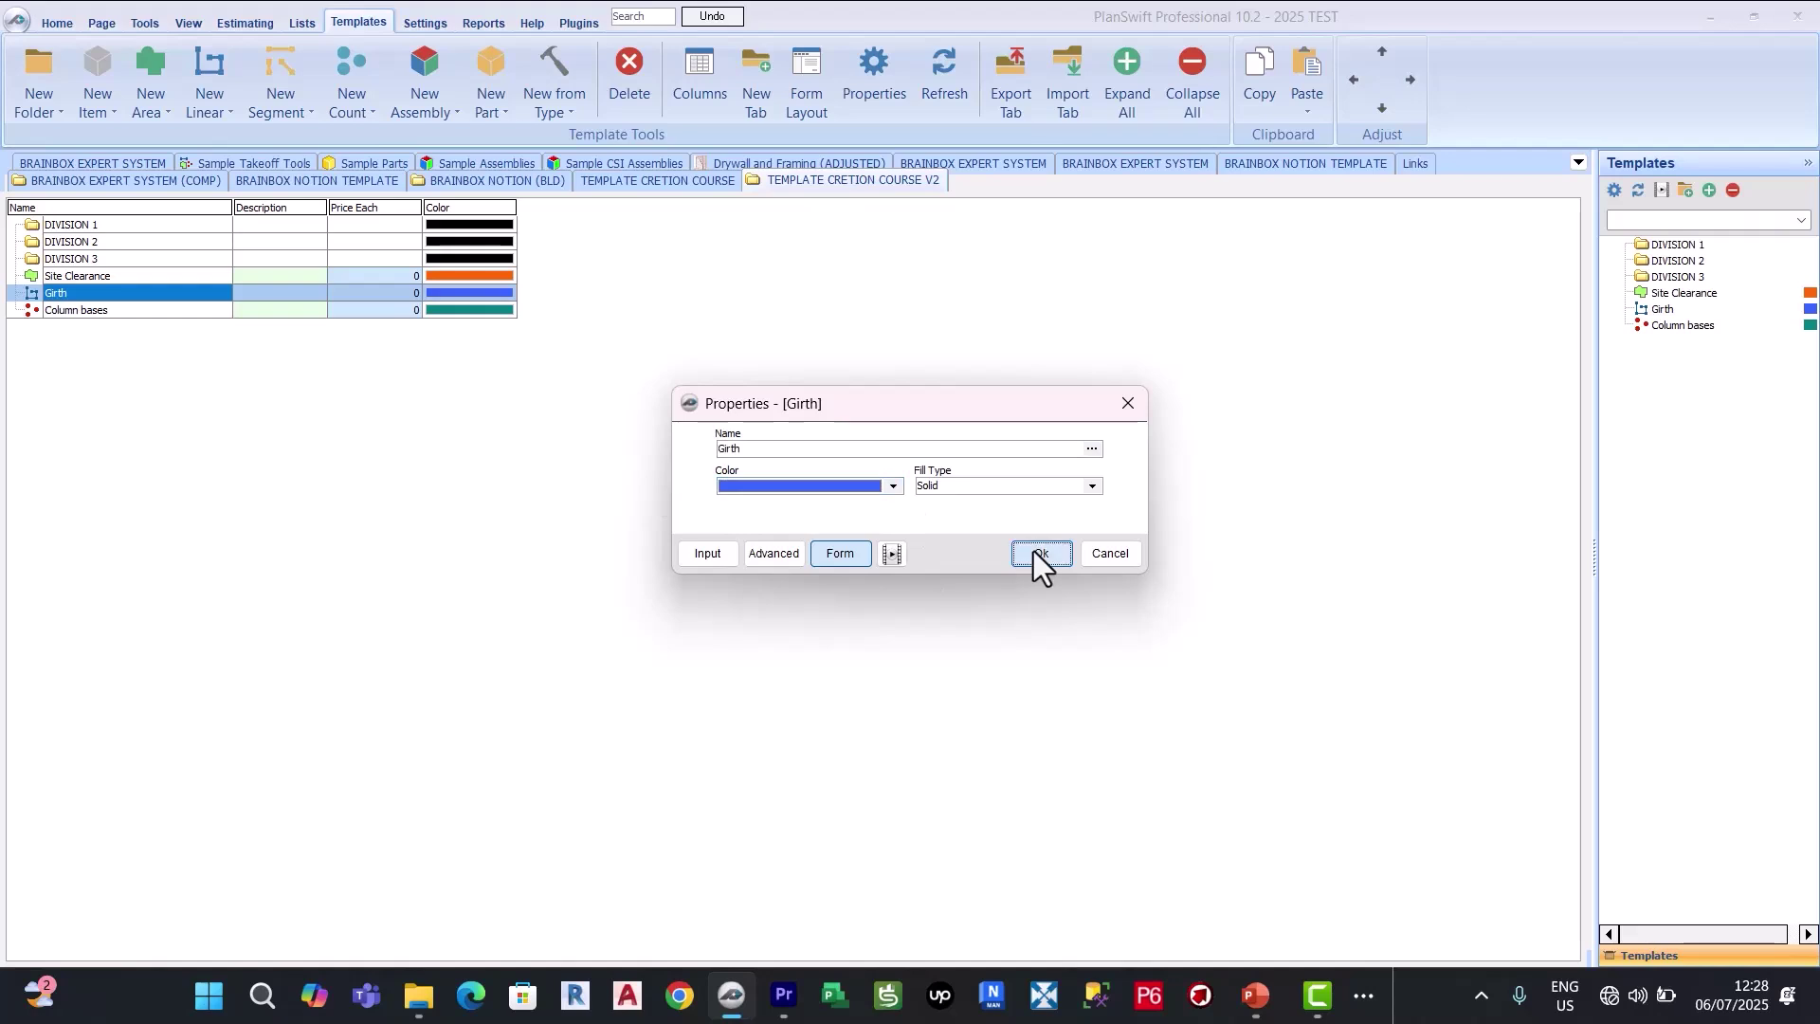
click(1033, 550)
Step: Set the color of the Column bases template item to magenta
click(283, 309)
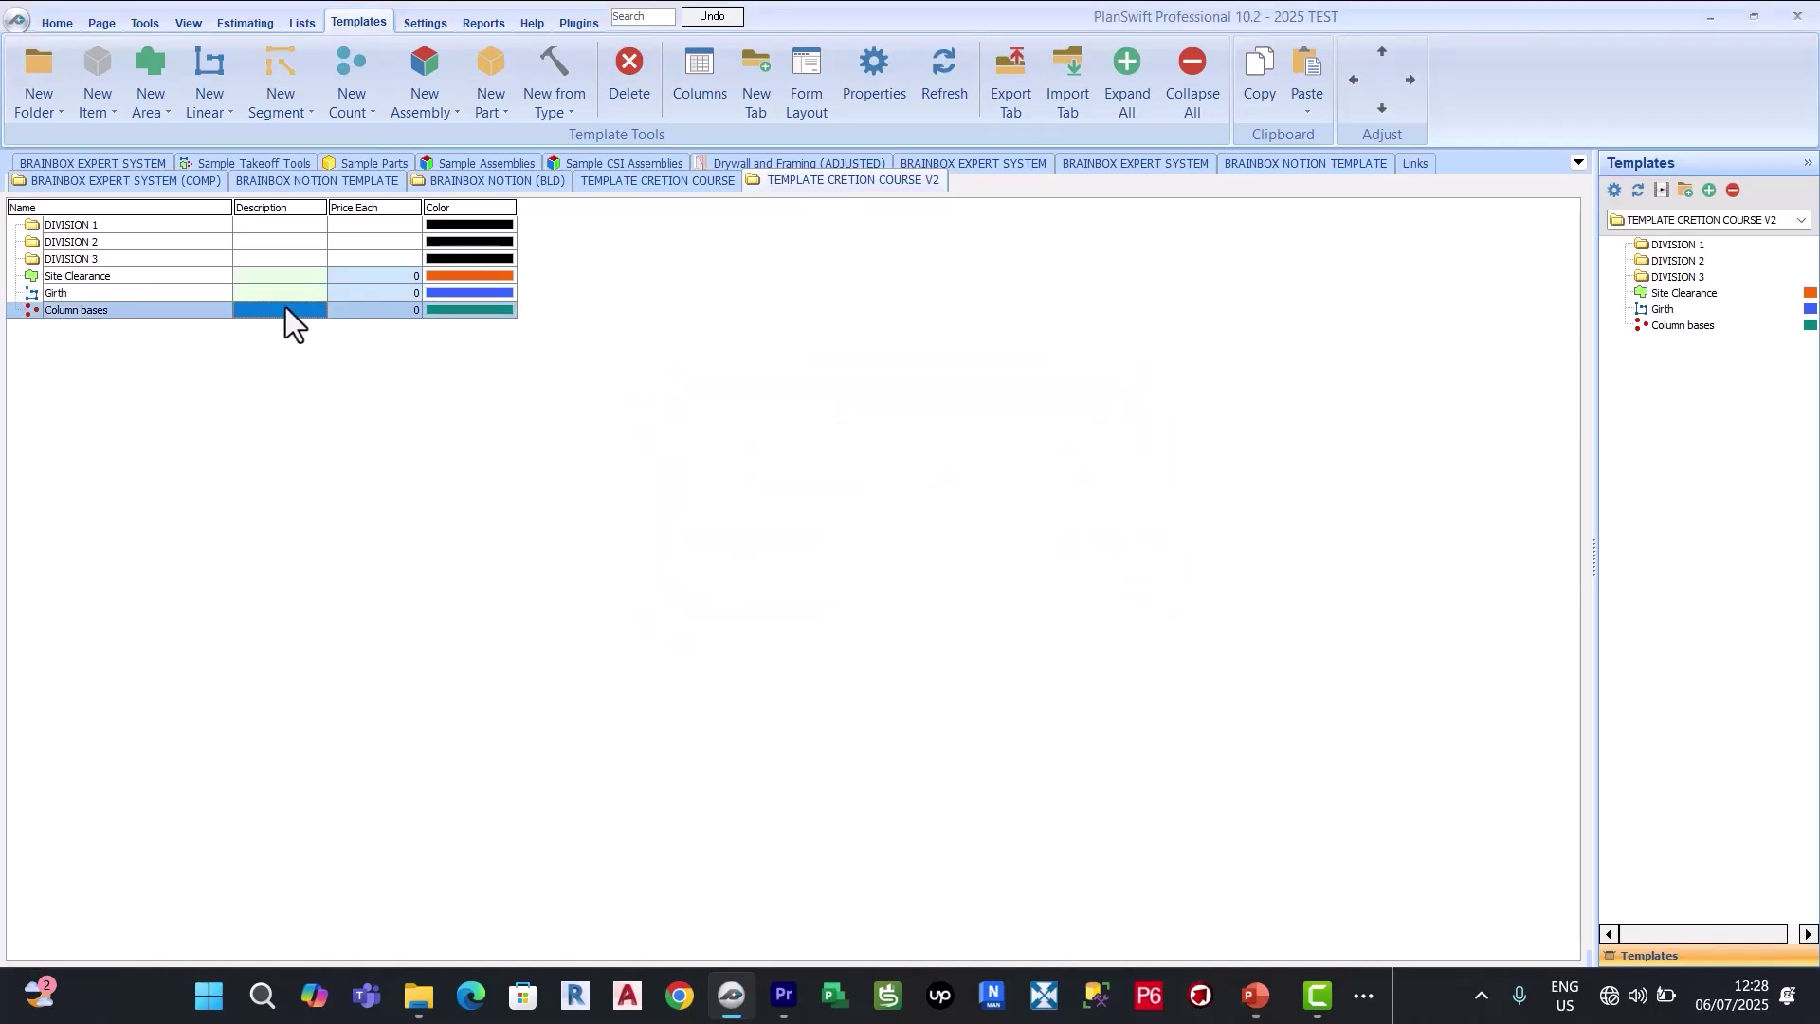
double_click(277, 309)
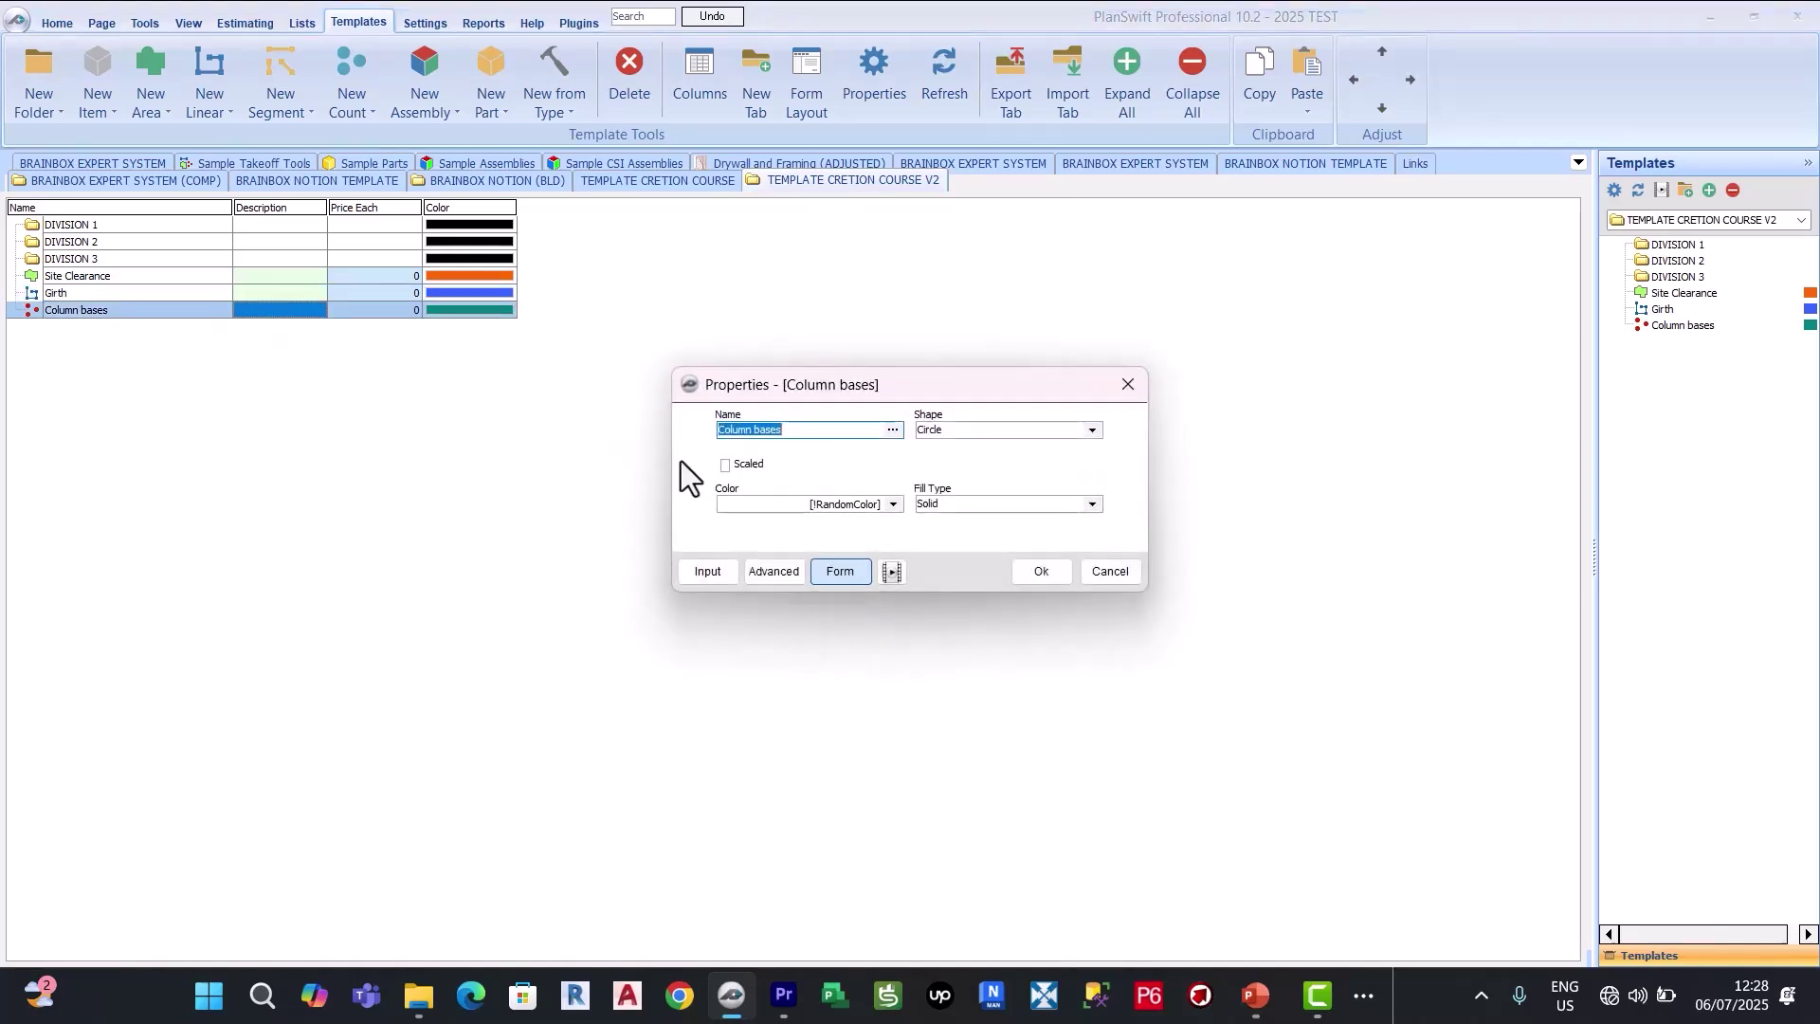
click(898, 503)
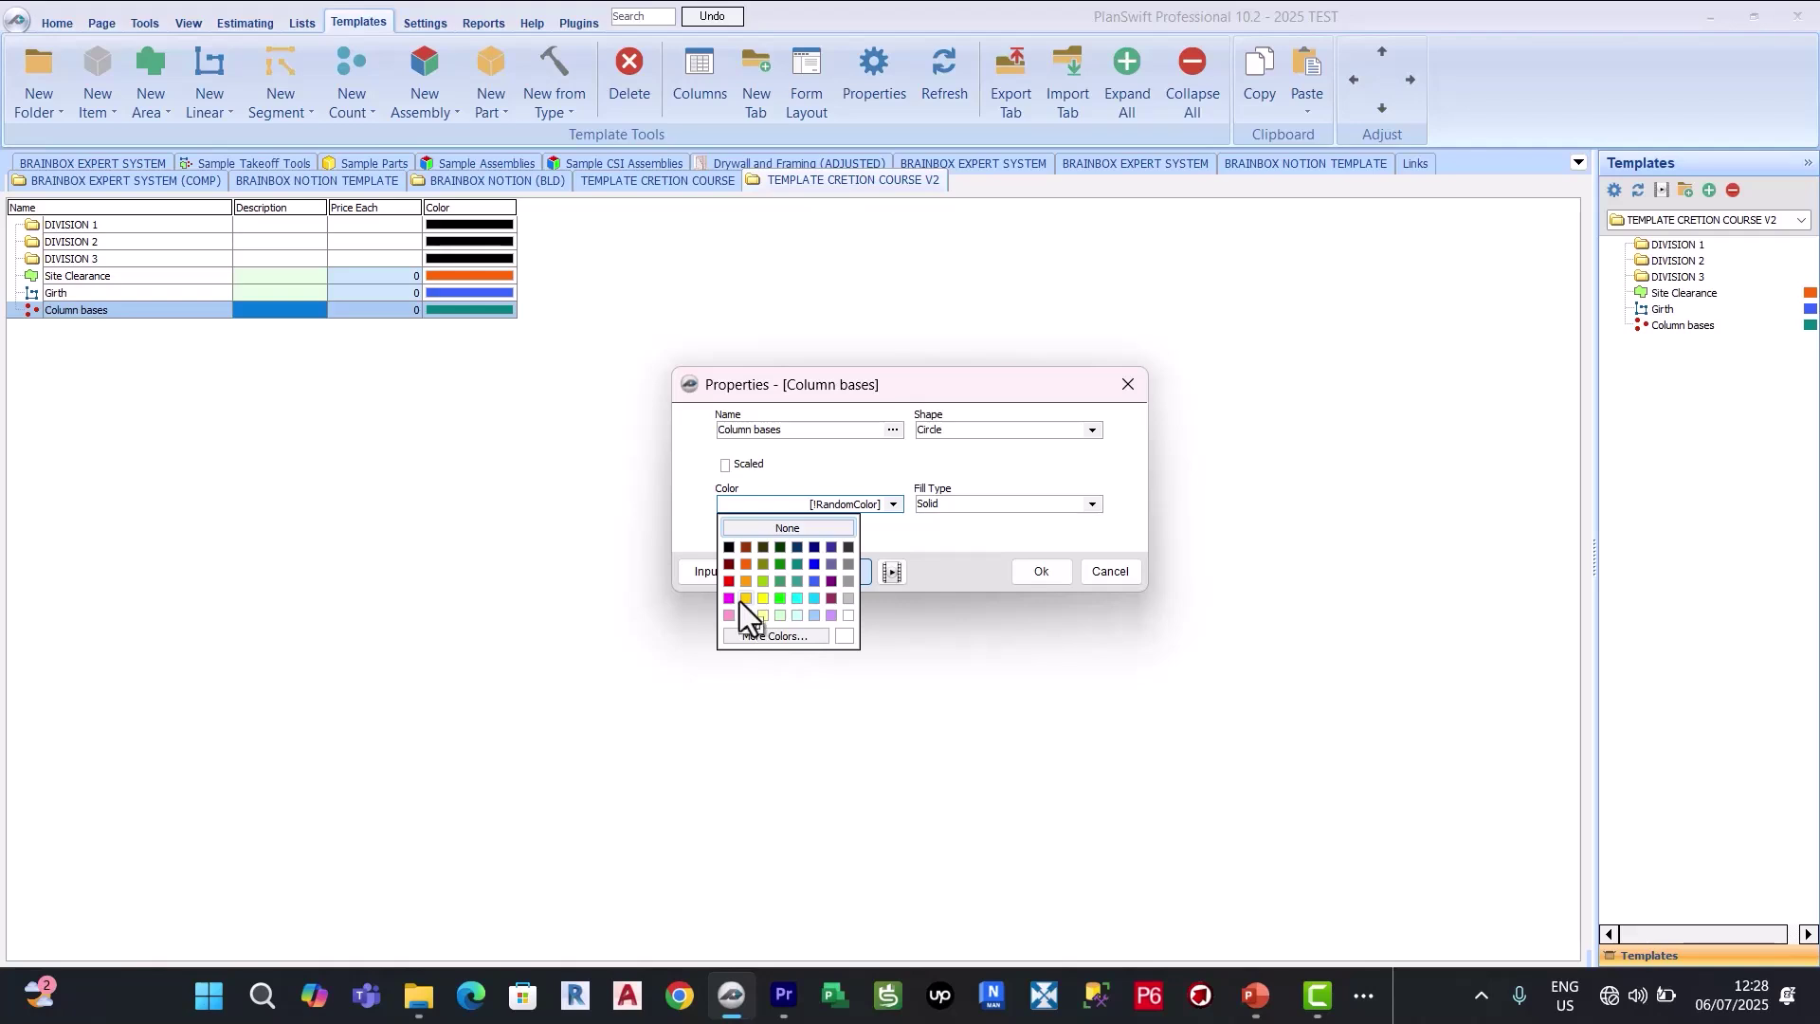
click(731, 599)
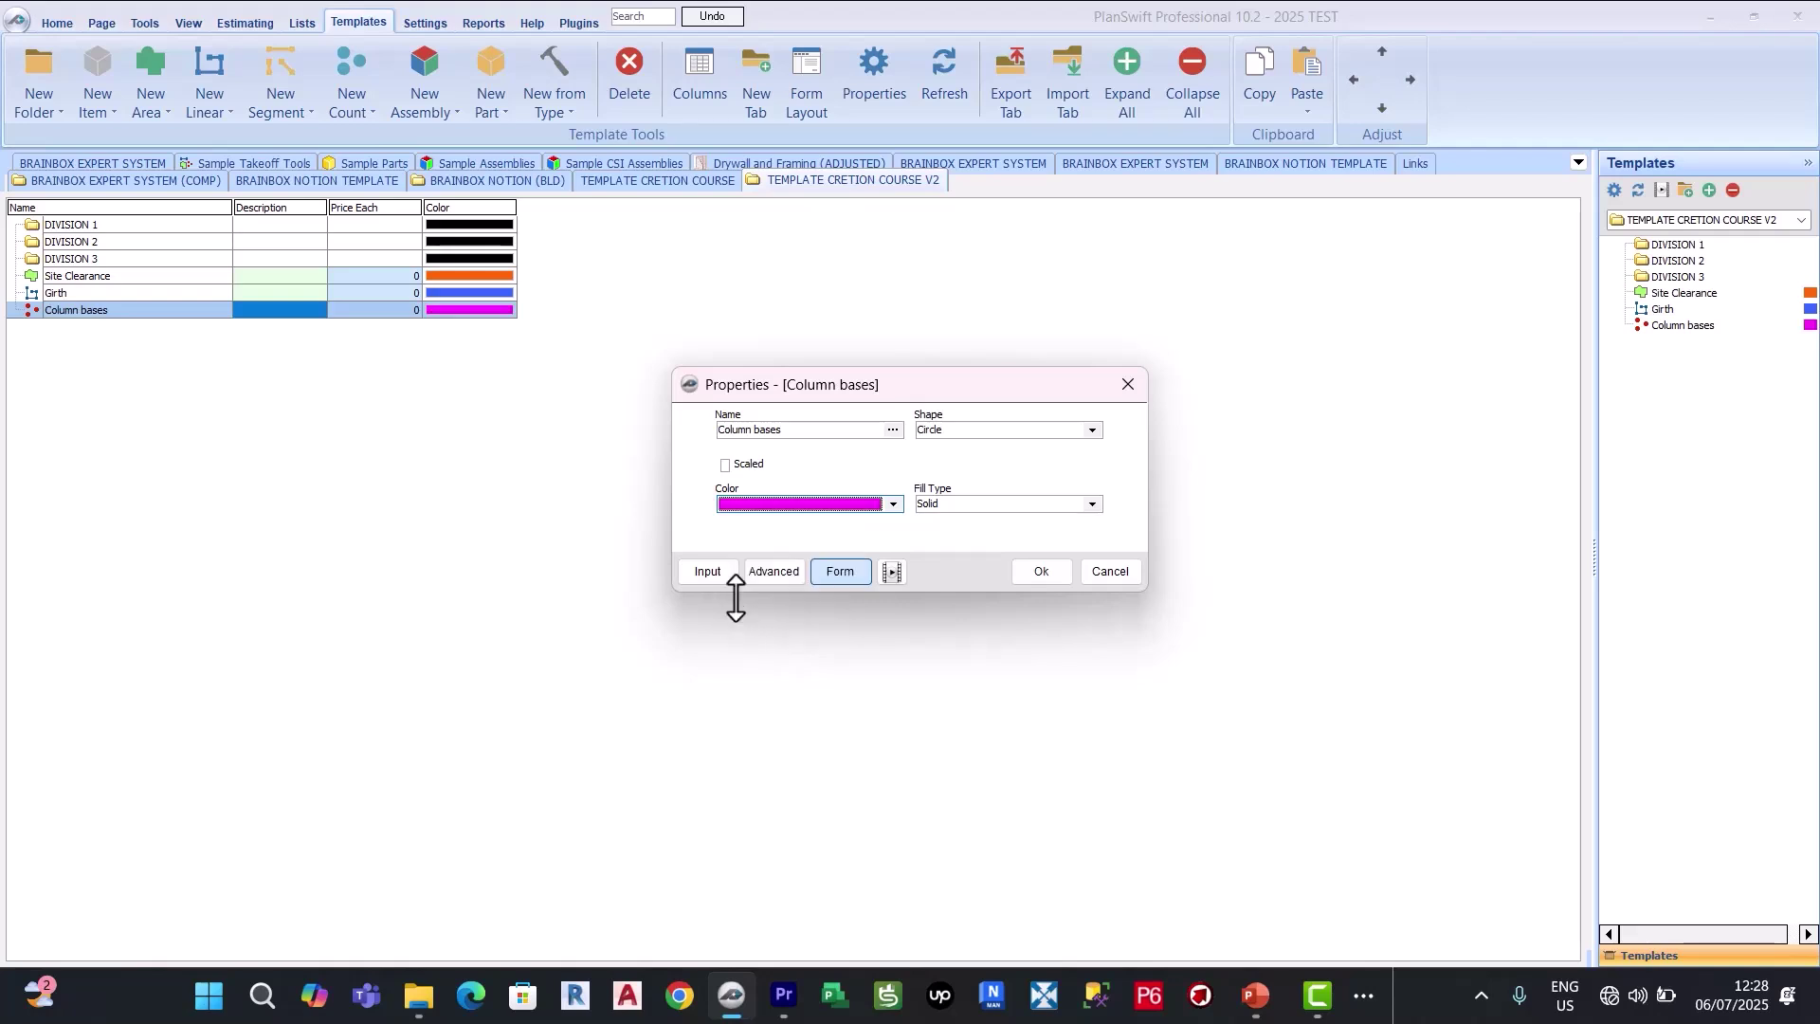
click(1033, 570)
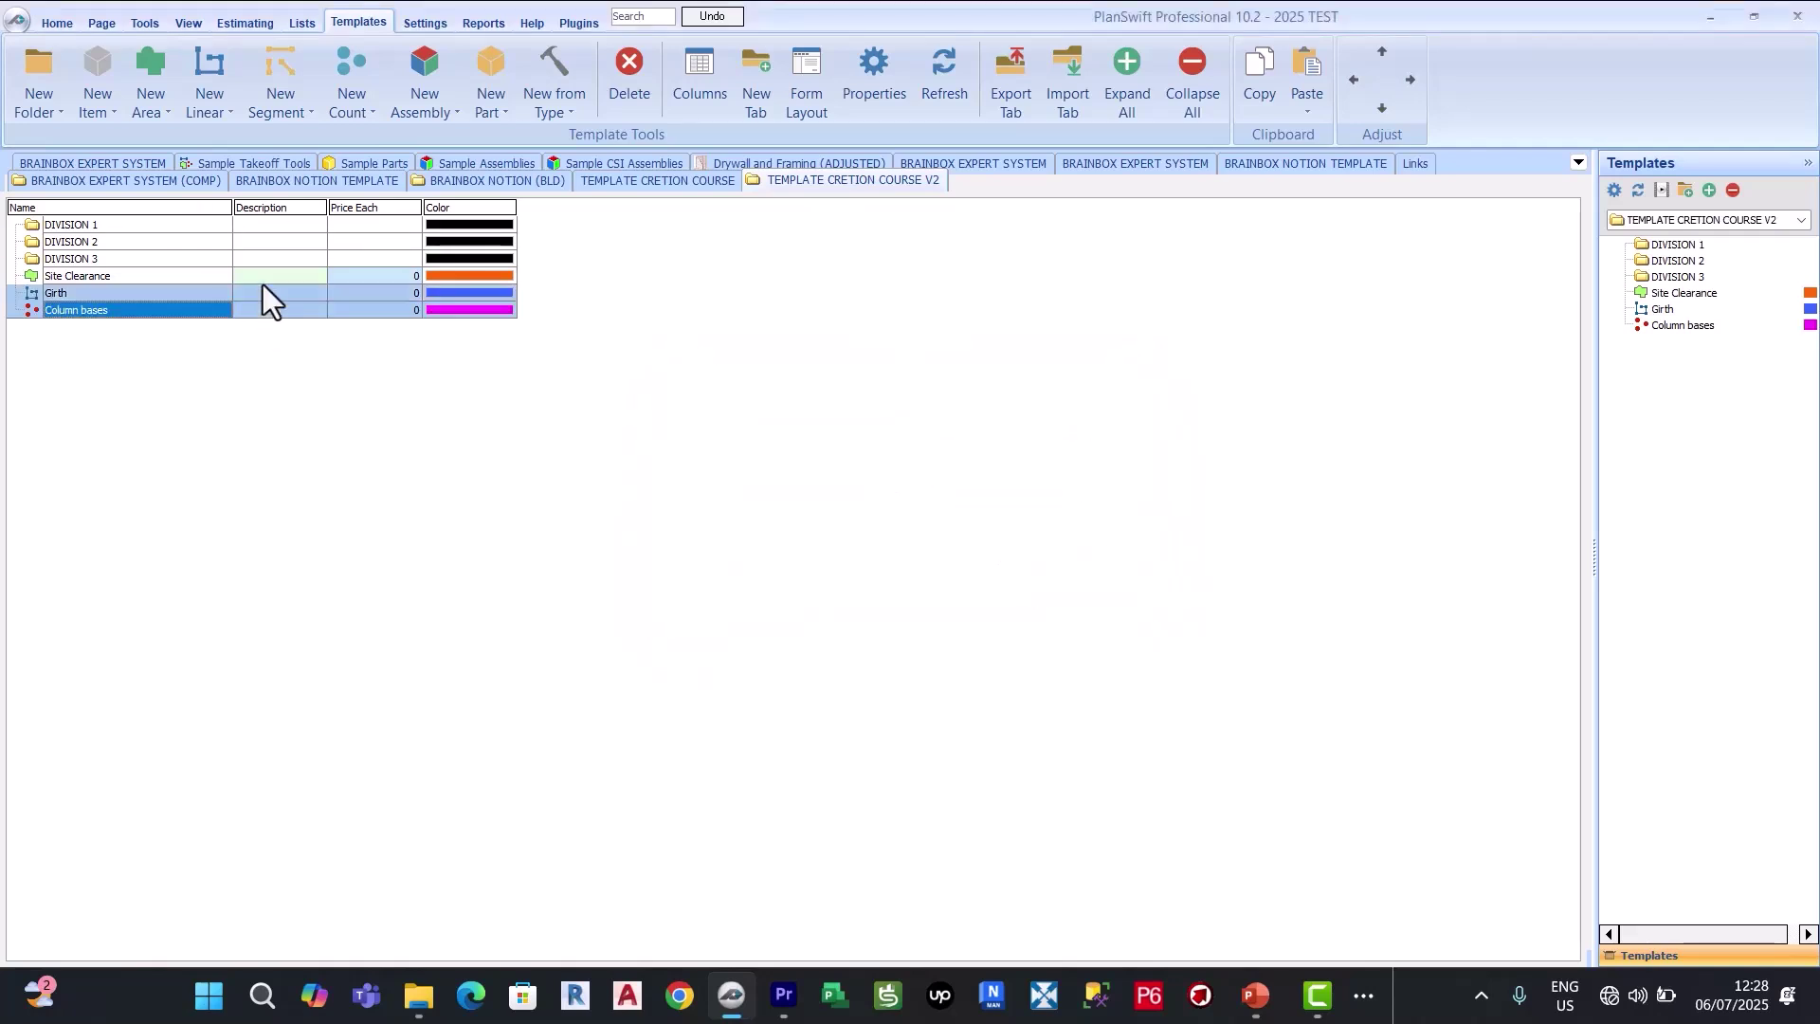
Step: Set the Qty input units of the Site Clearance template item to CU M in its advanced properties
click(192, 271)
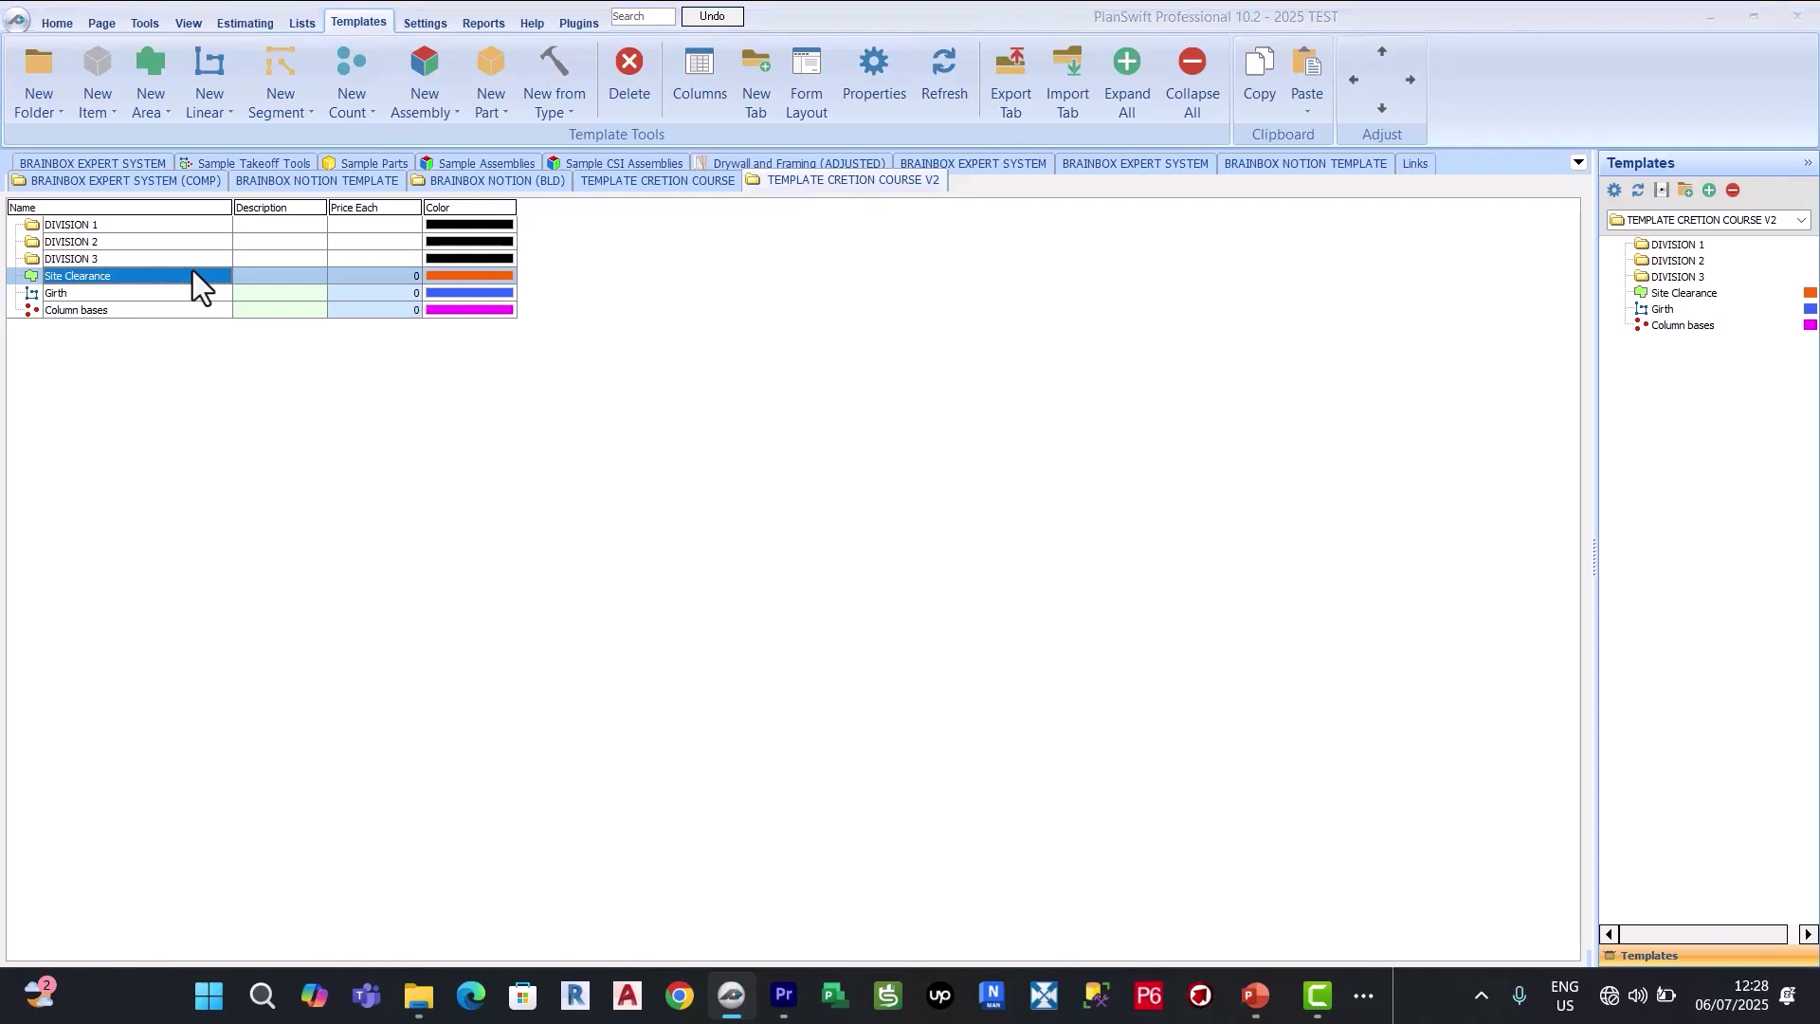
double_click(191, 271)
click(774, 553)
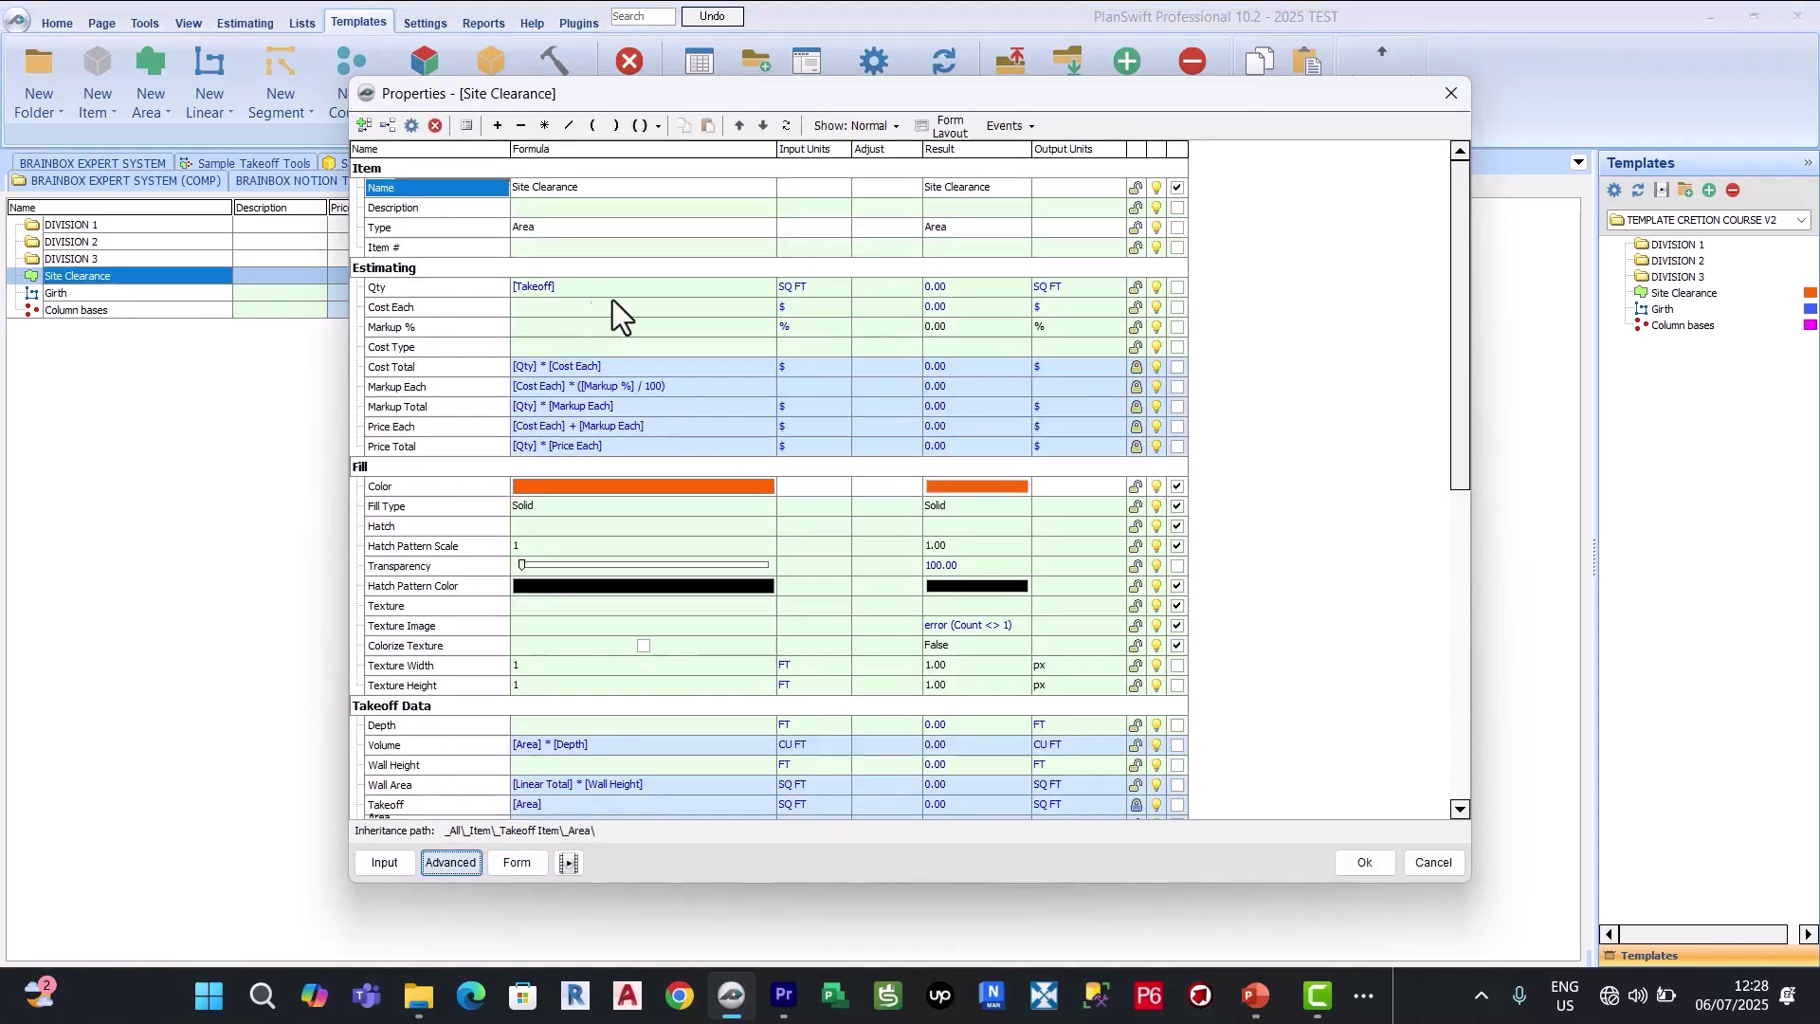
click(840, 288)
click(840, 288)
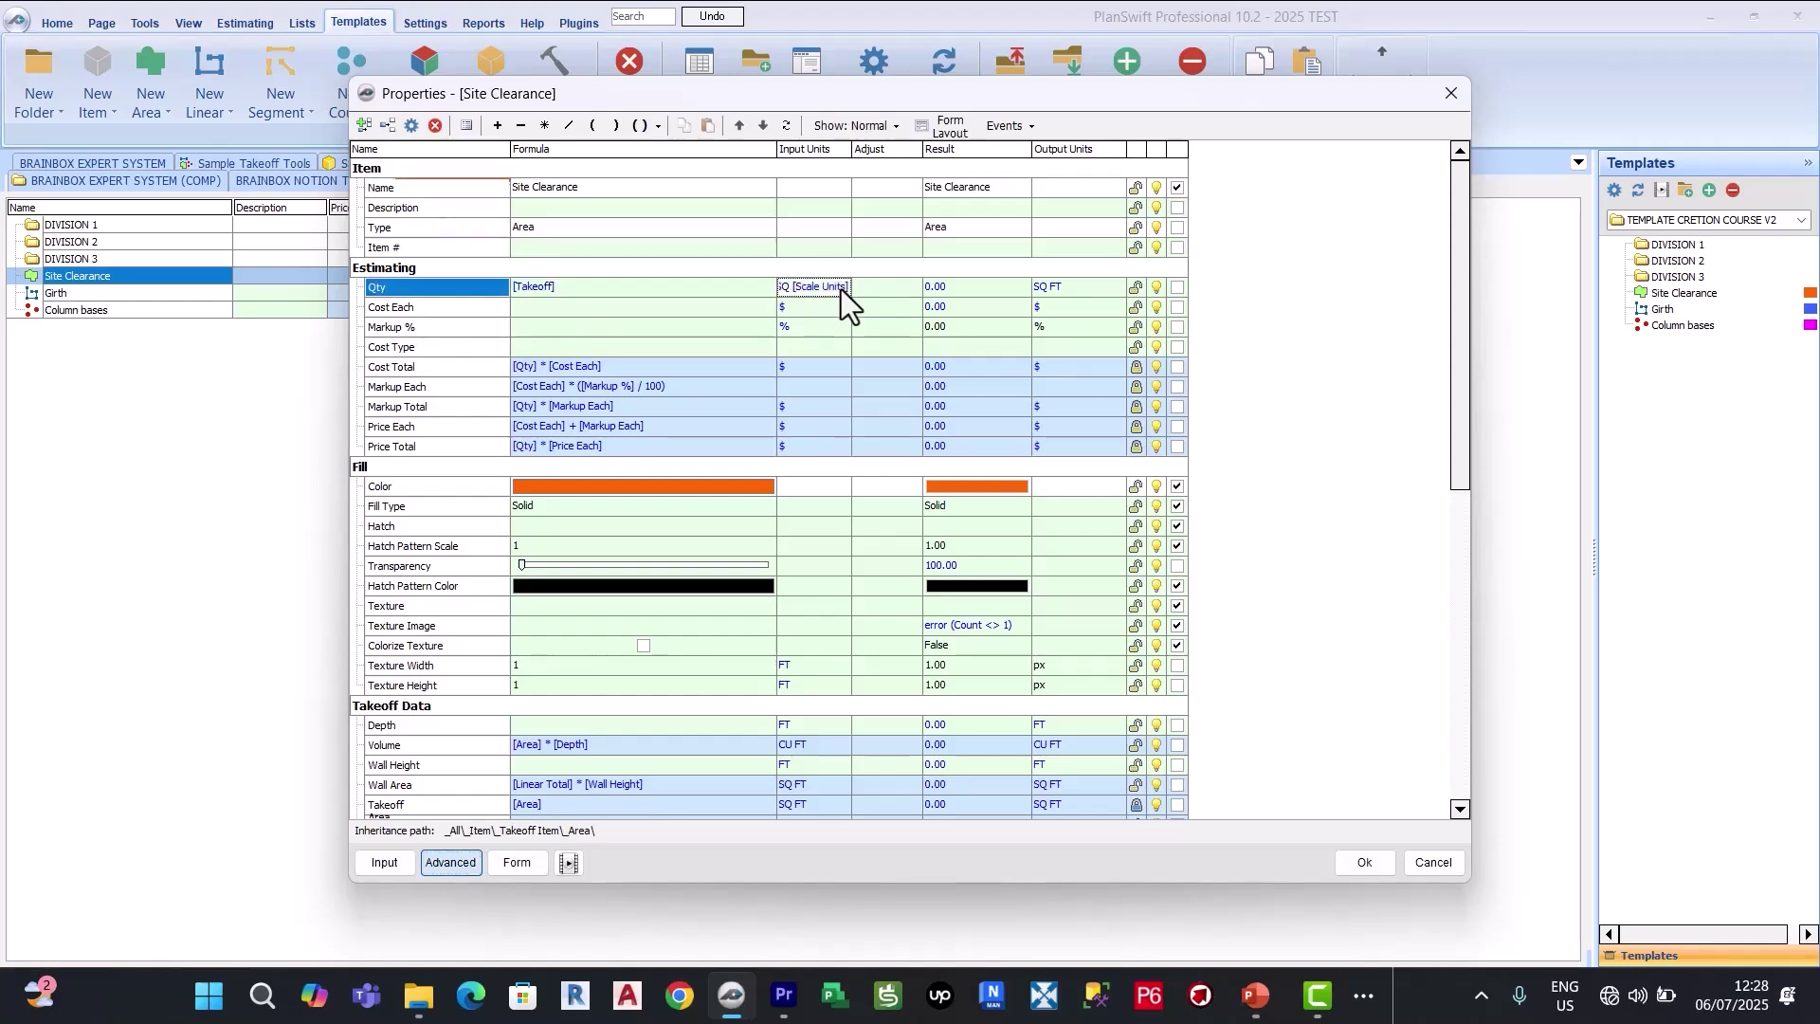
click(840, 288)
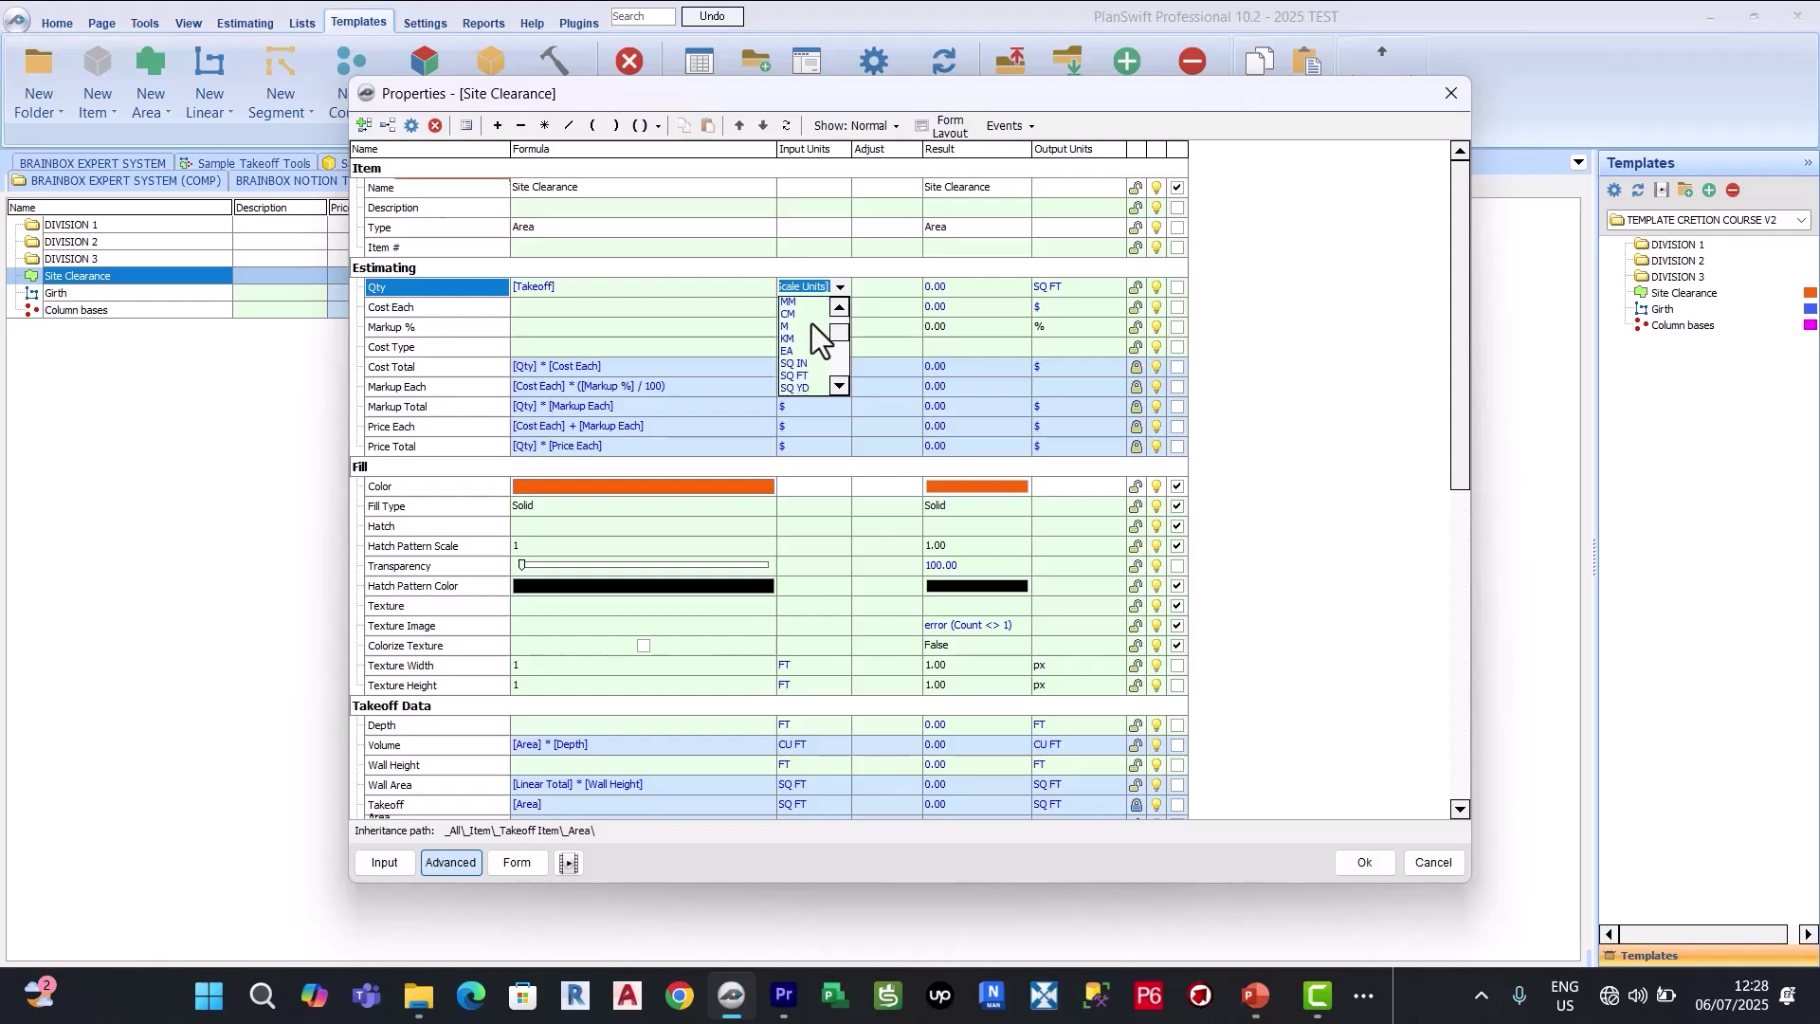
scroll(811, 323, down, 3)
scroll(808, 377, down, 2)
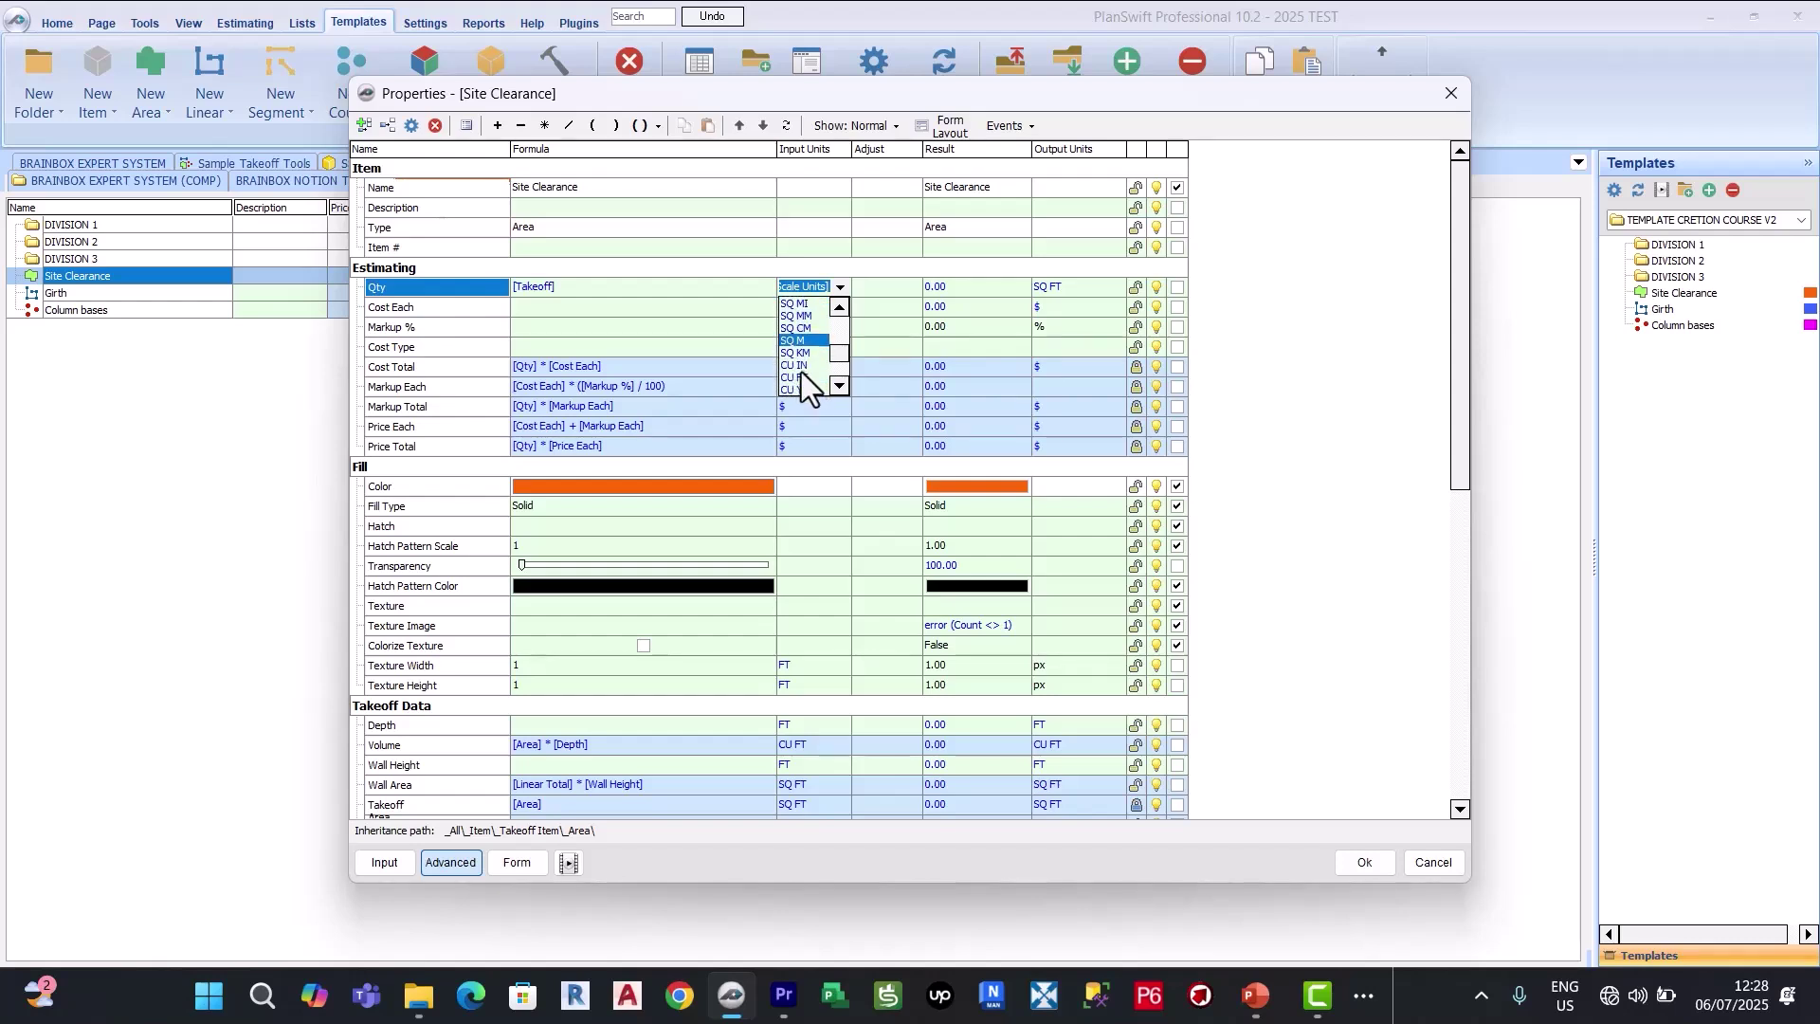
scroll(809, 374, down, 1)
click(809, 365)
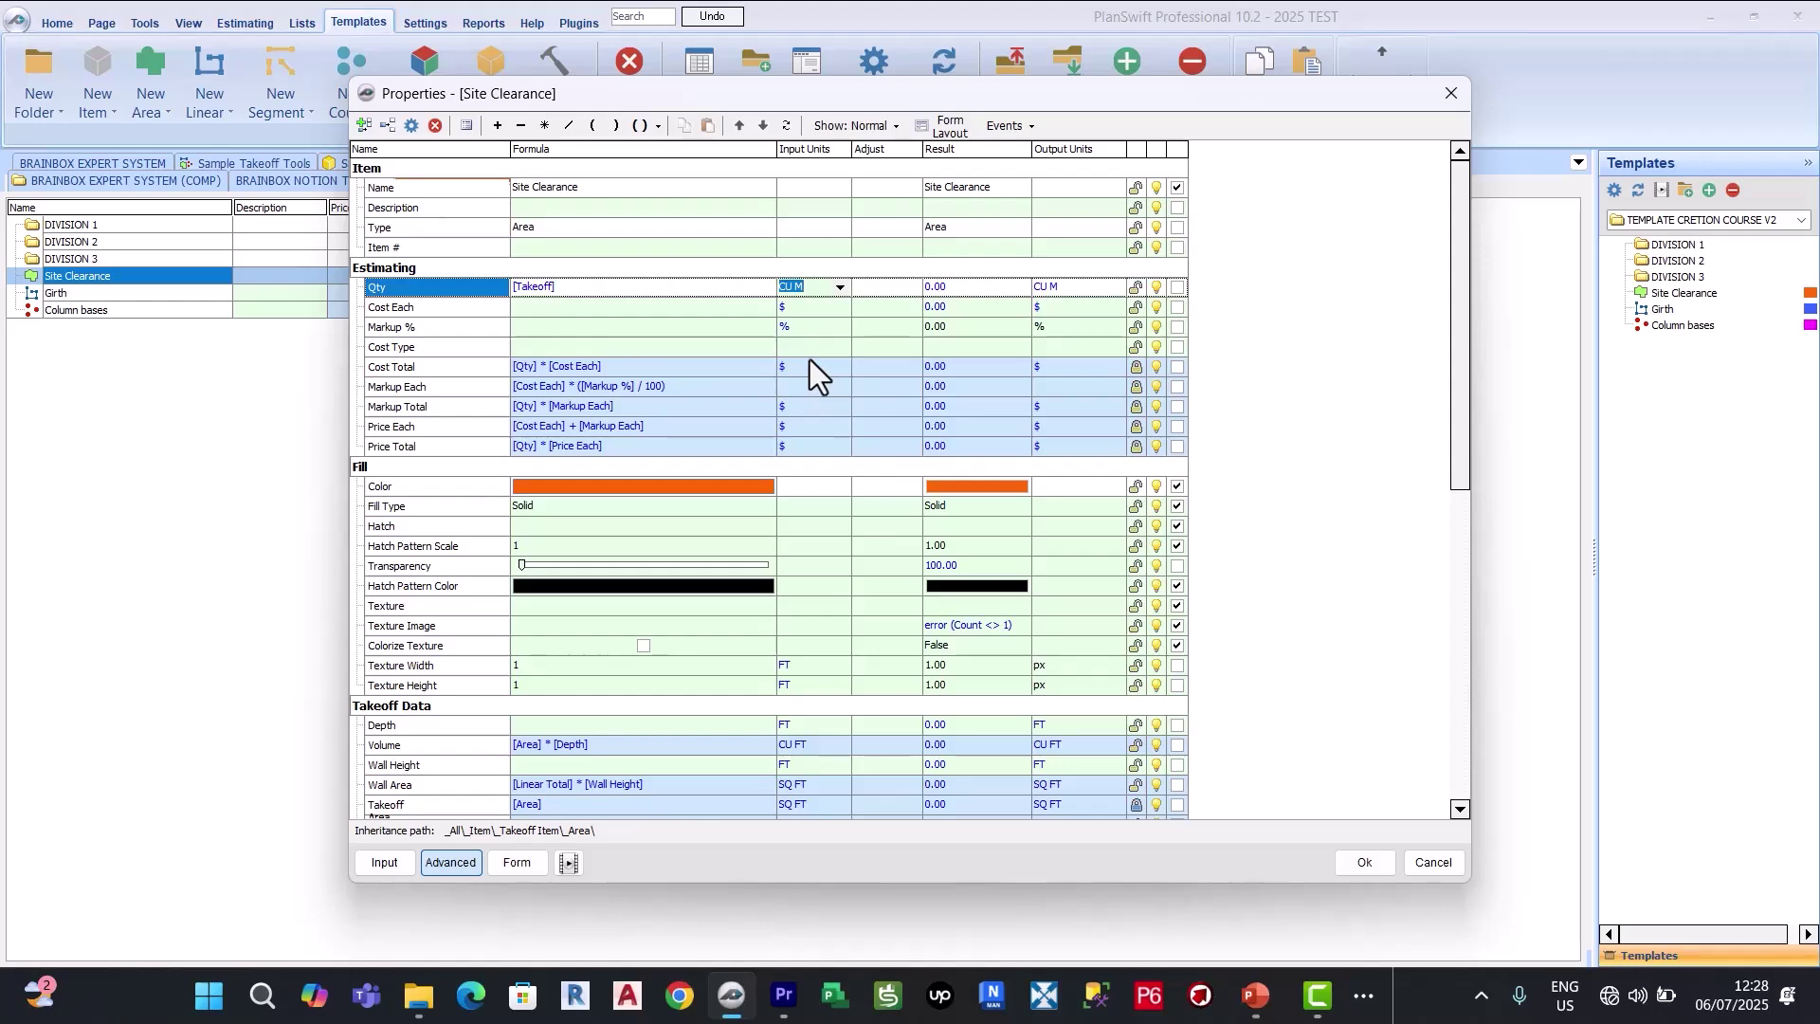
click(1376, 863)
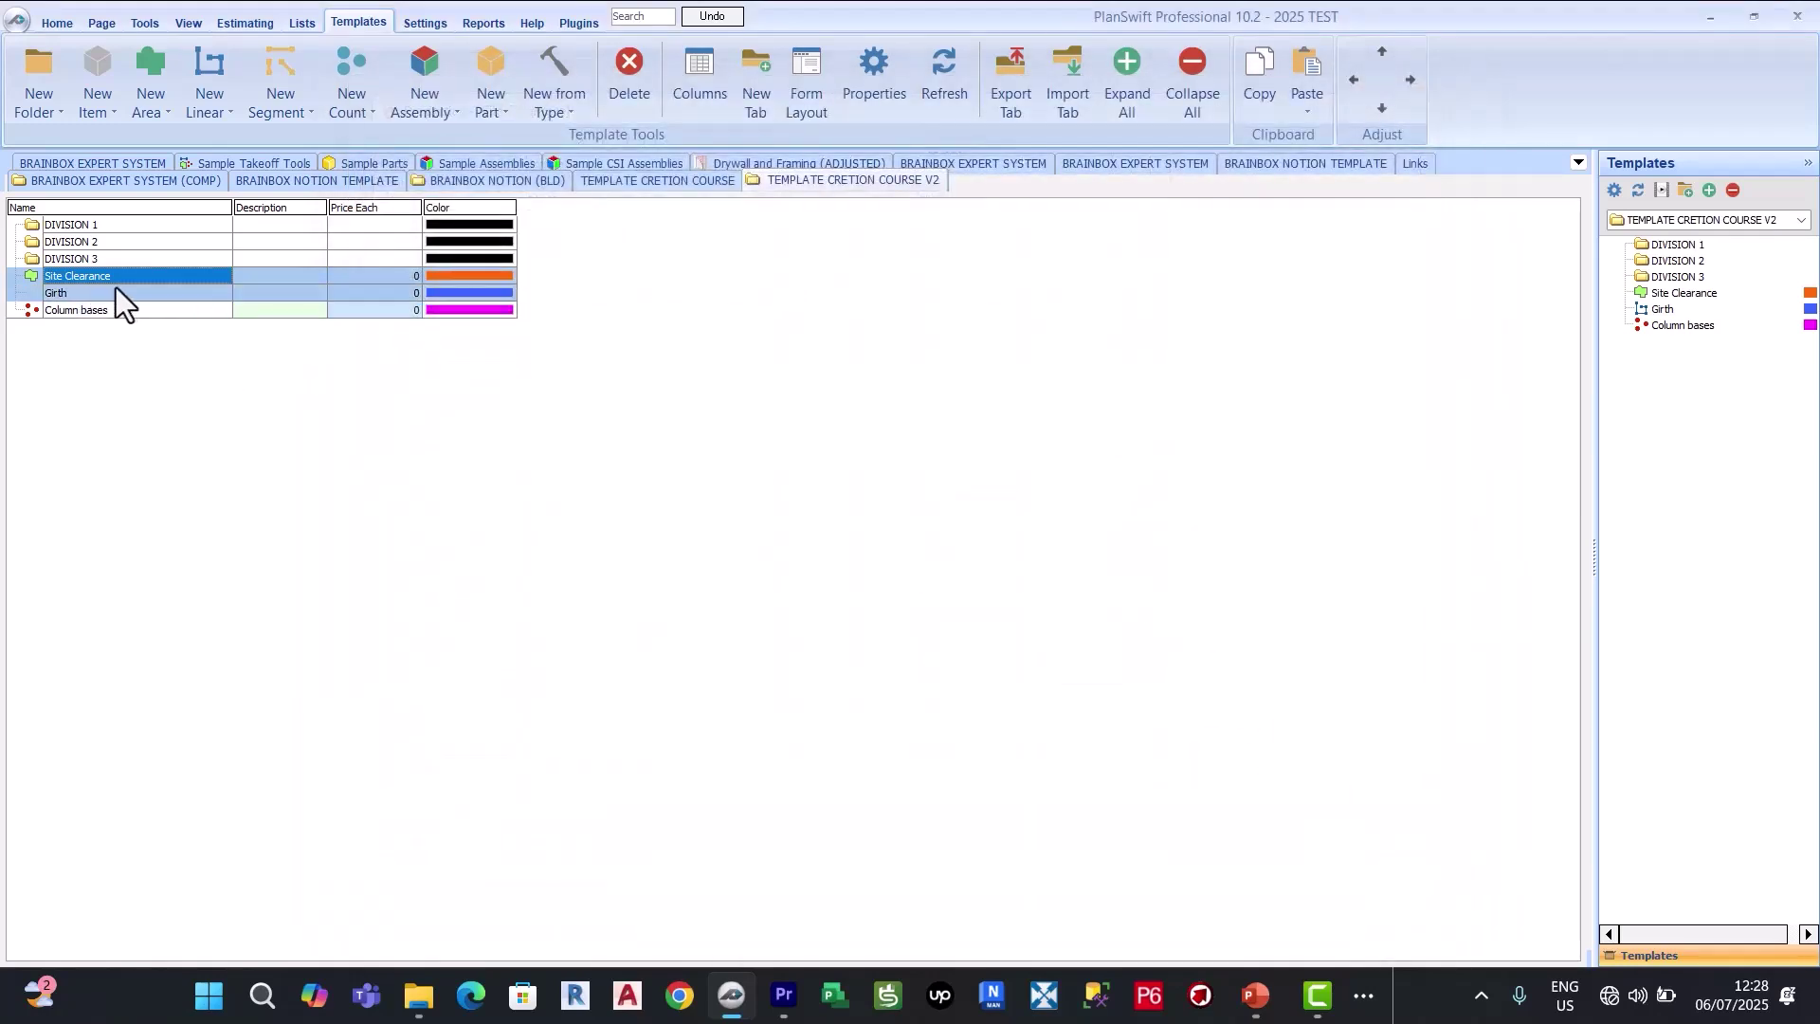
Step: Set the Qty input units of the Site Clearance template item to SQ FT in its advanced properties
double_click(123, 281)
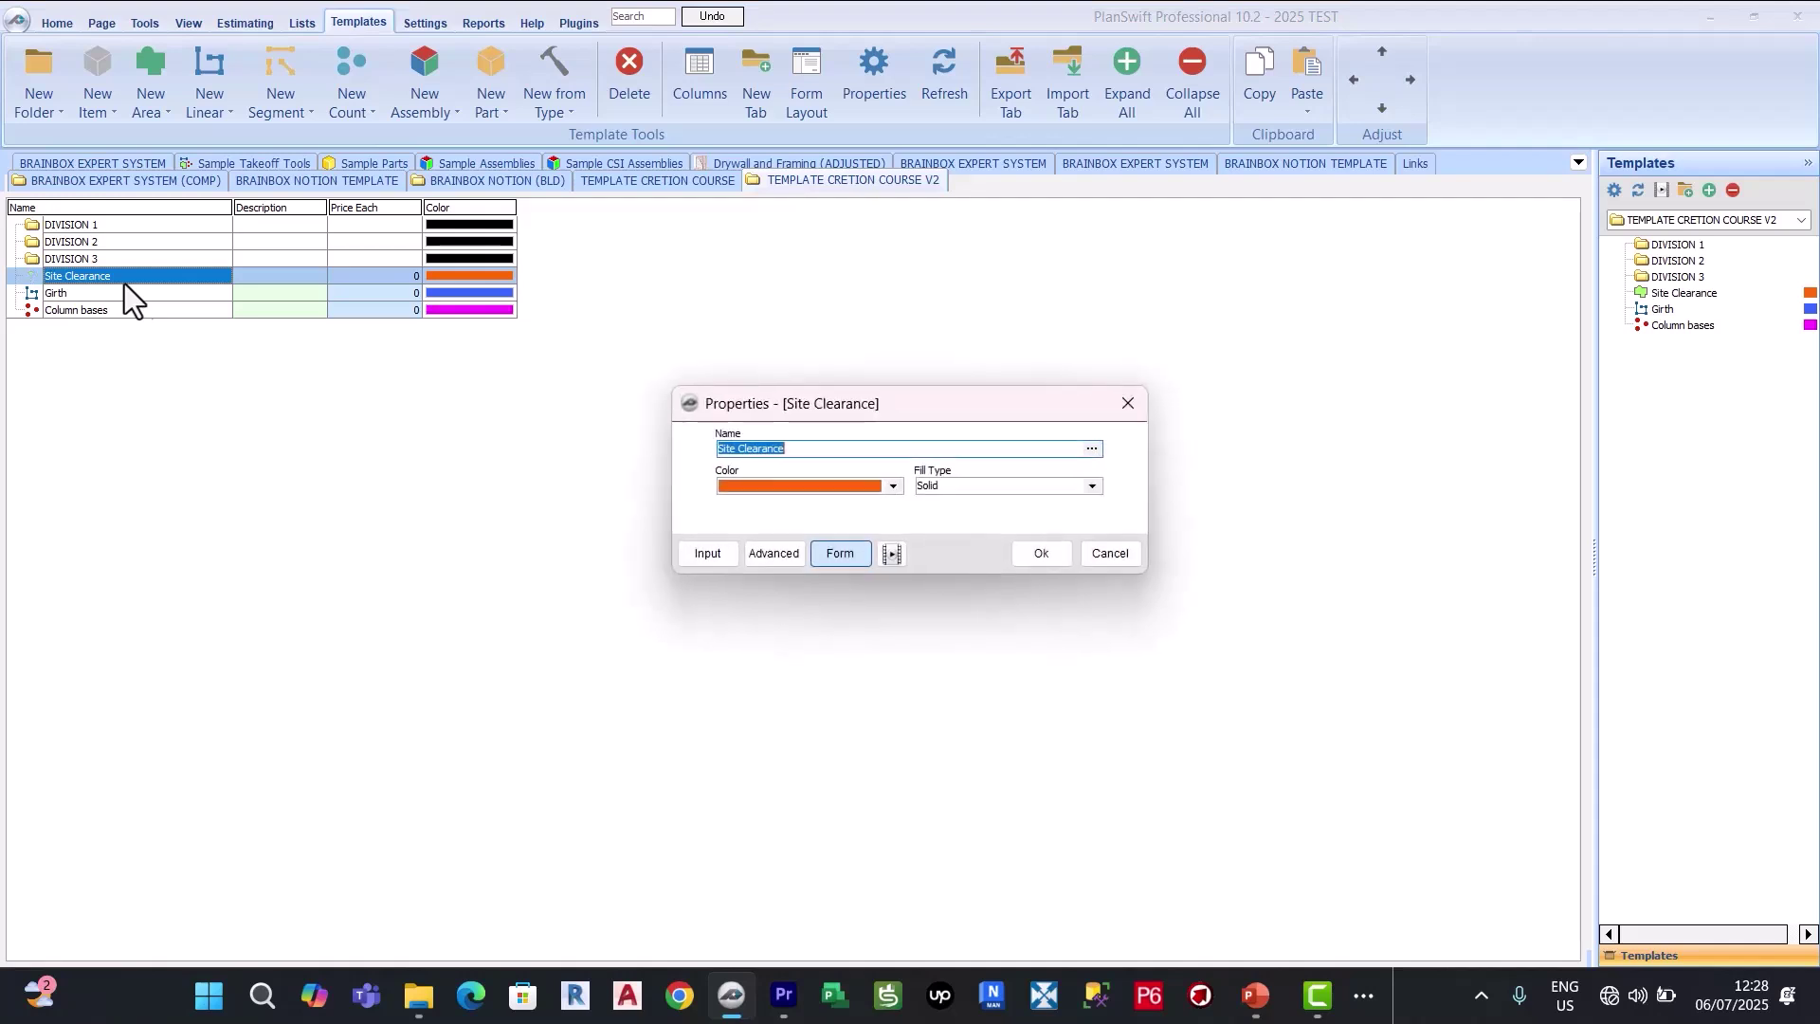
click(763, 557)
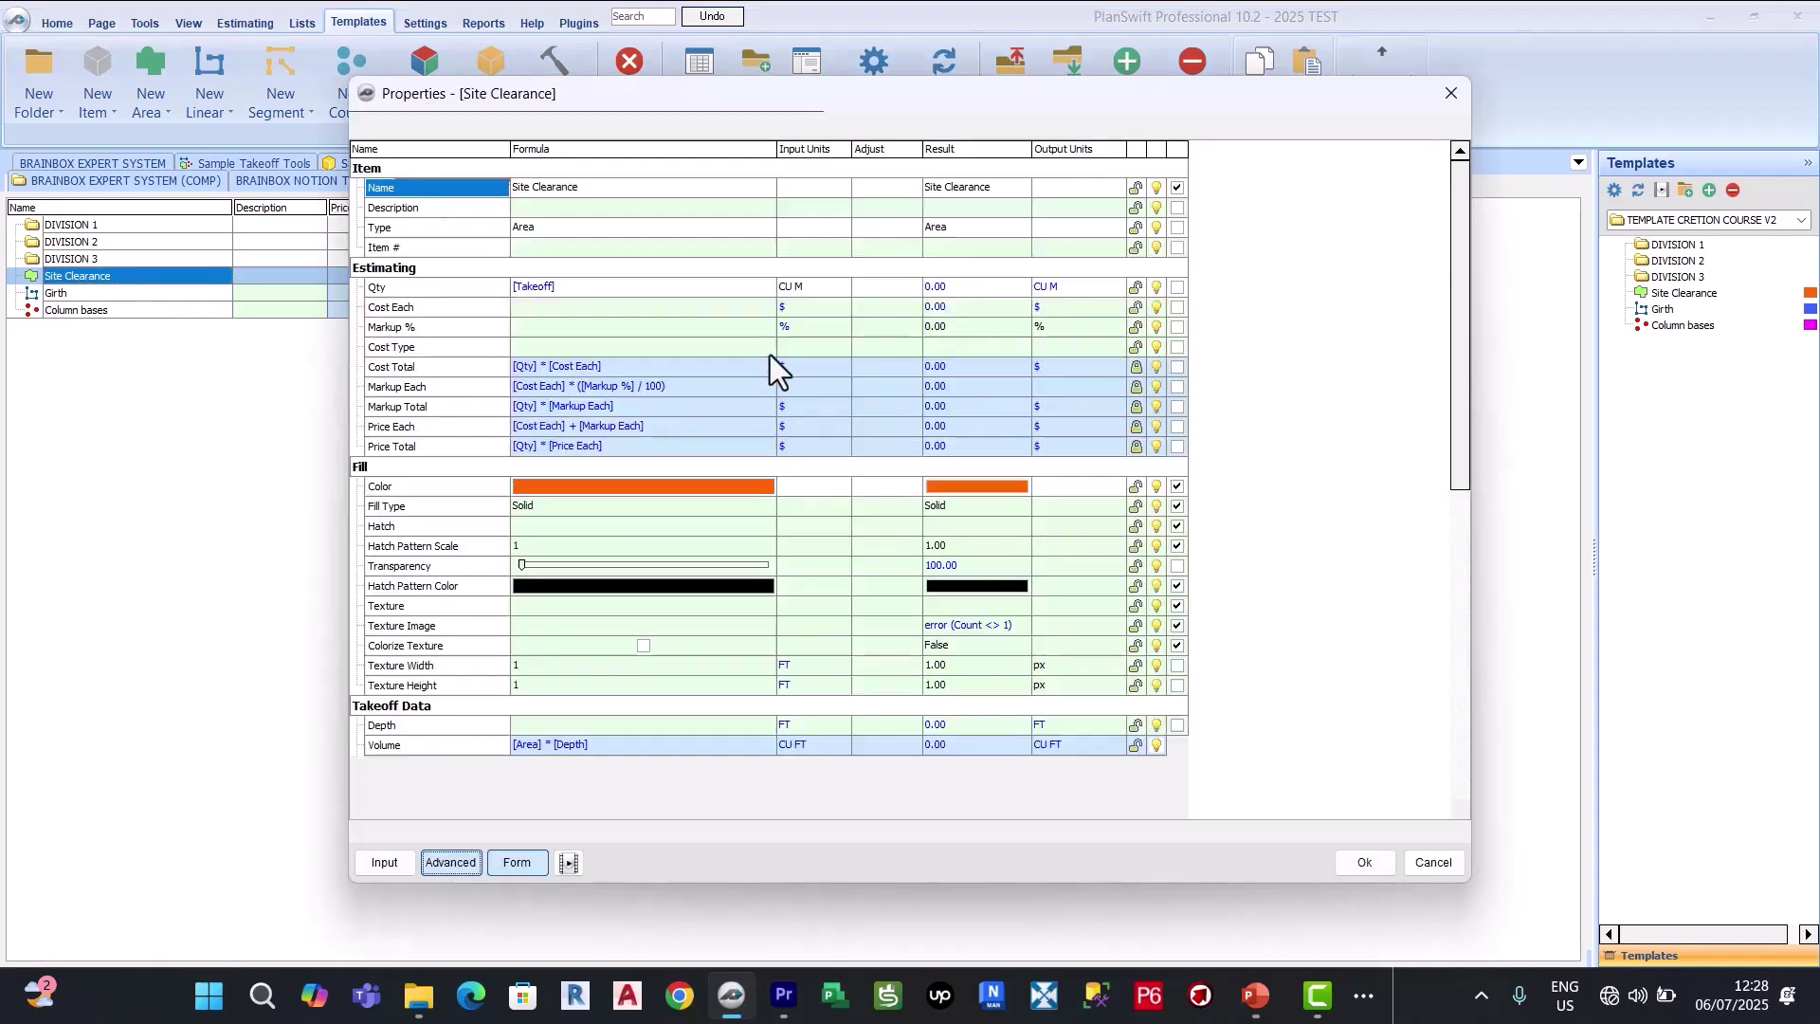
click(838, 292)
click(837, 289)
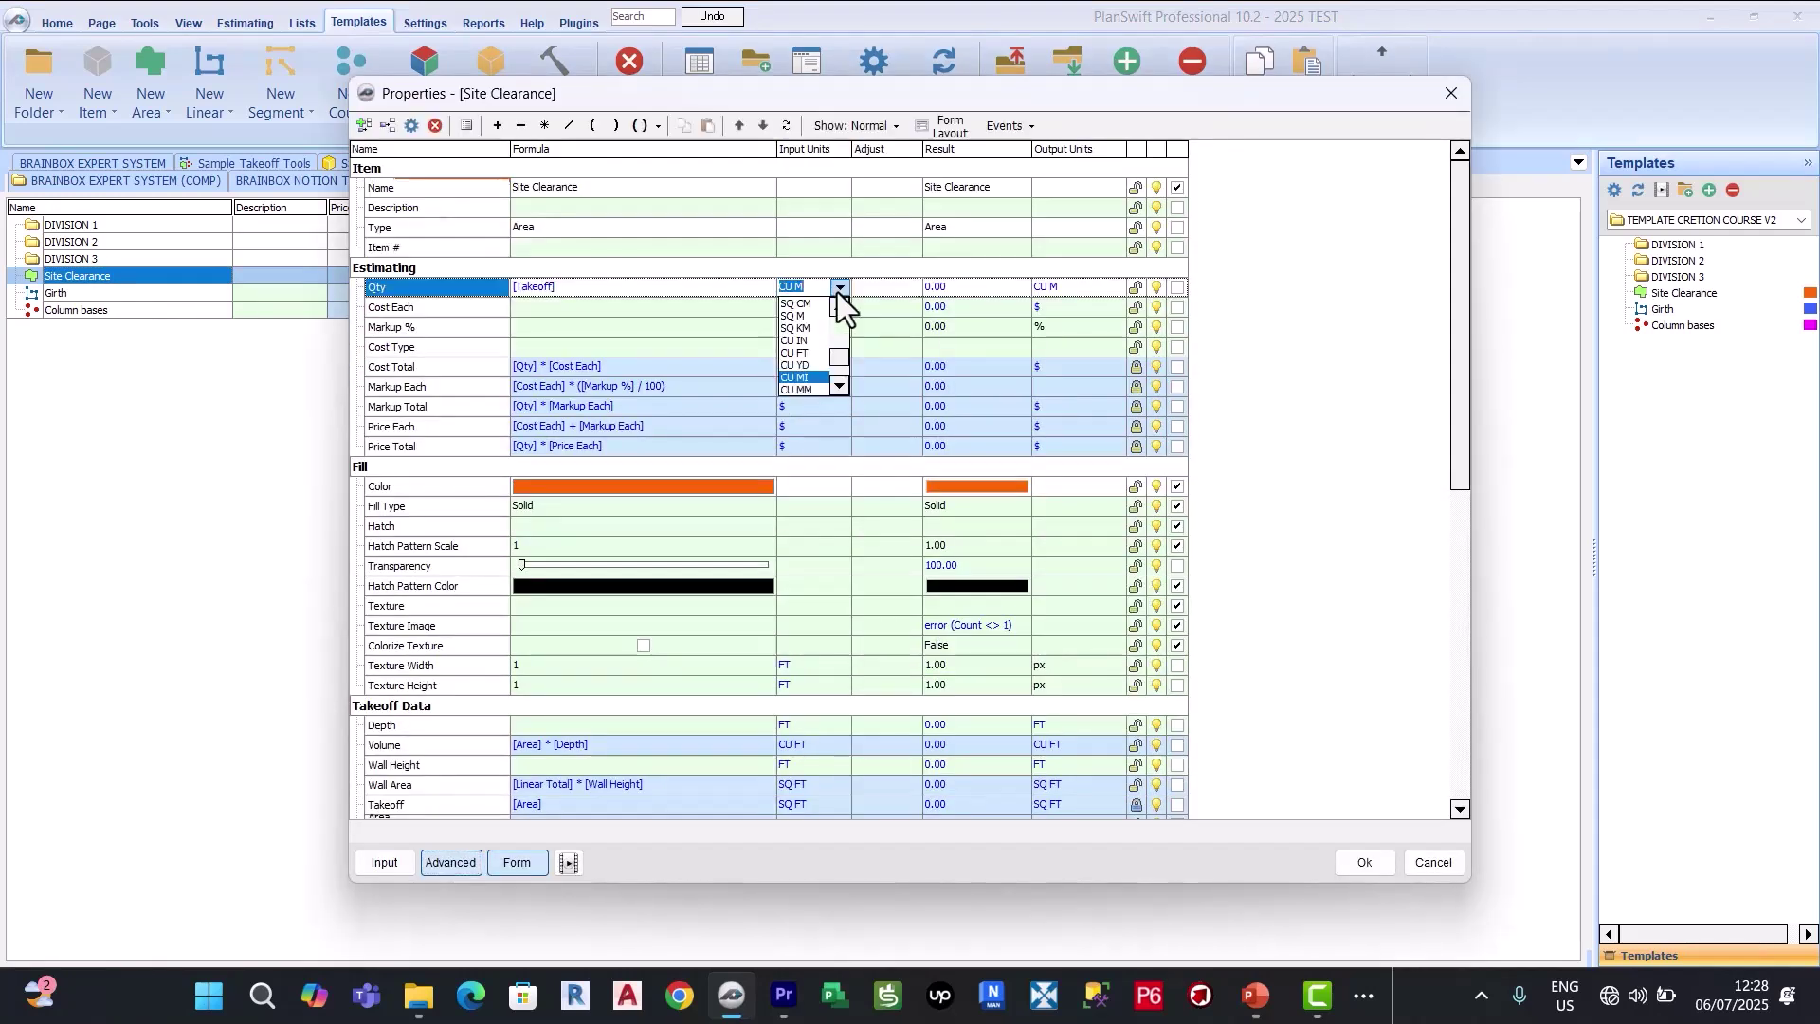
scroll(796, 332, up, 5)
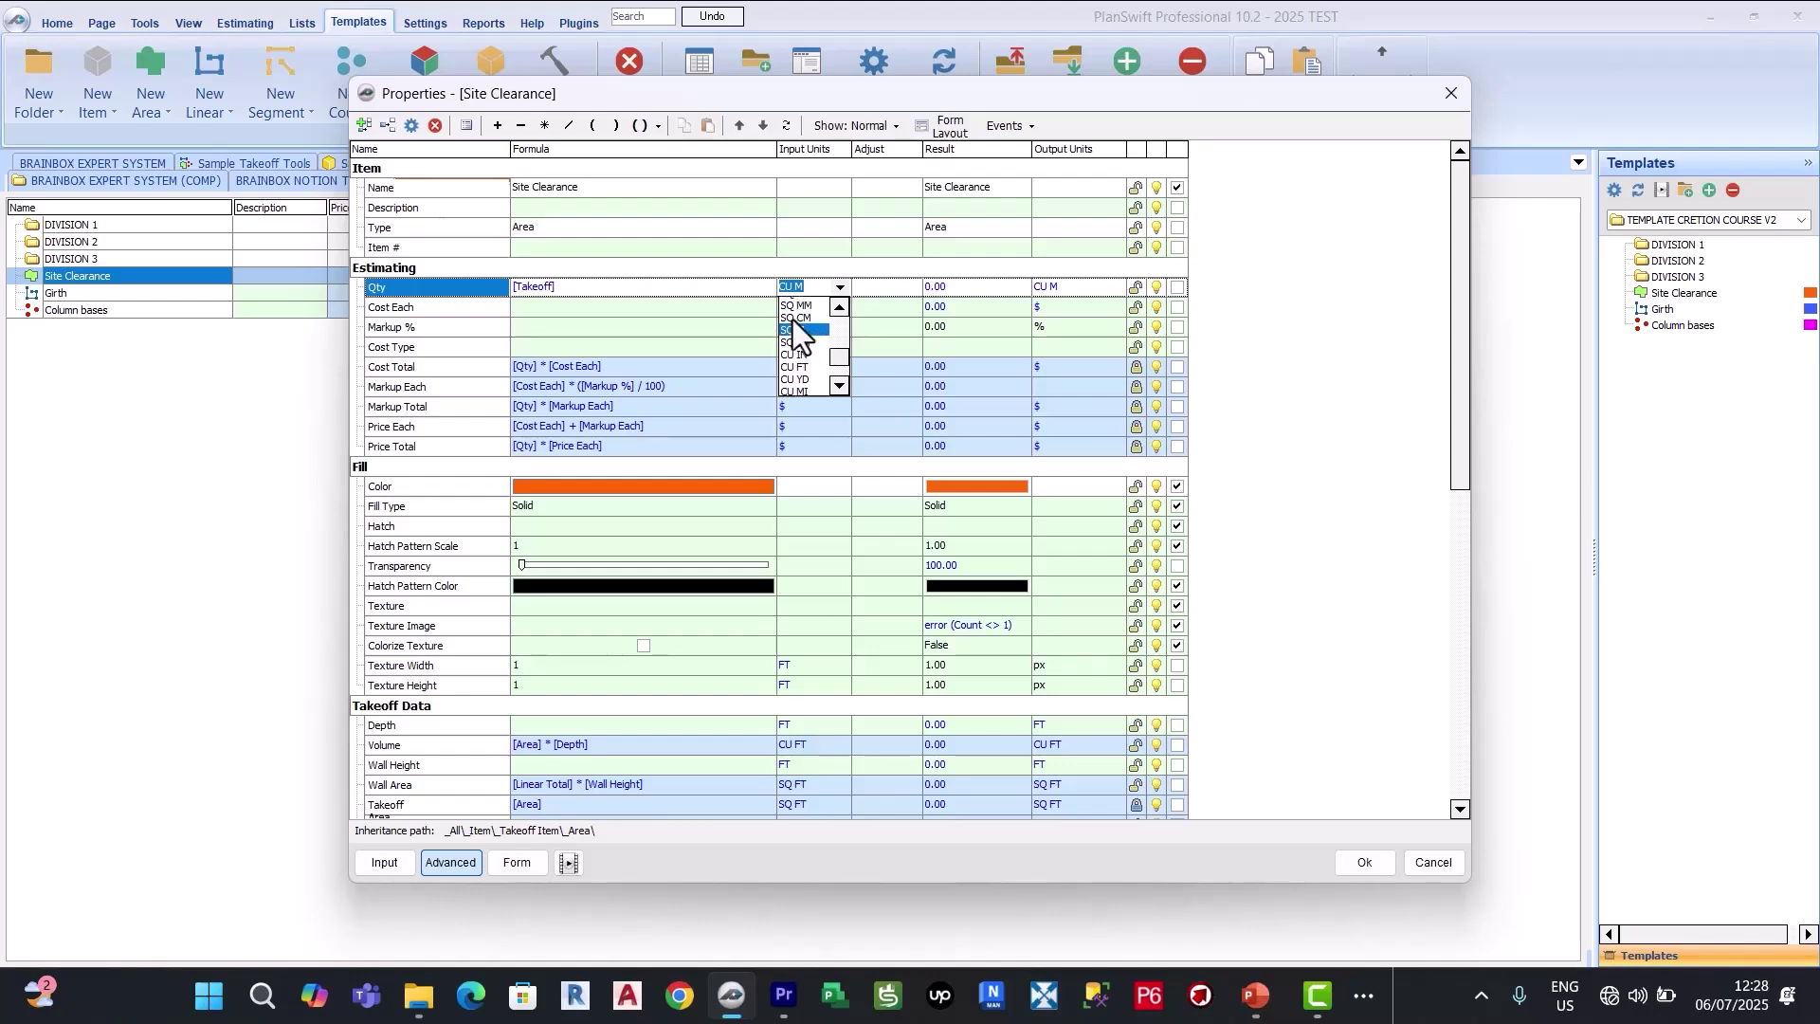
scroll(801, 332, up, 4)
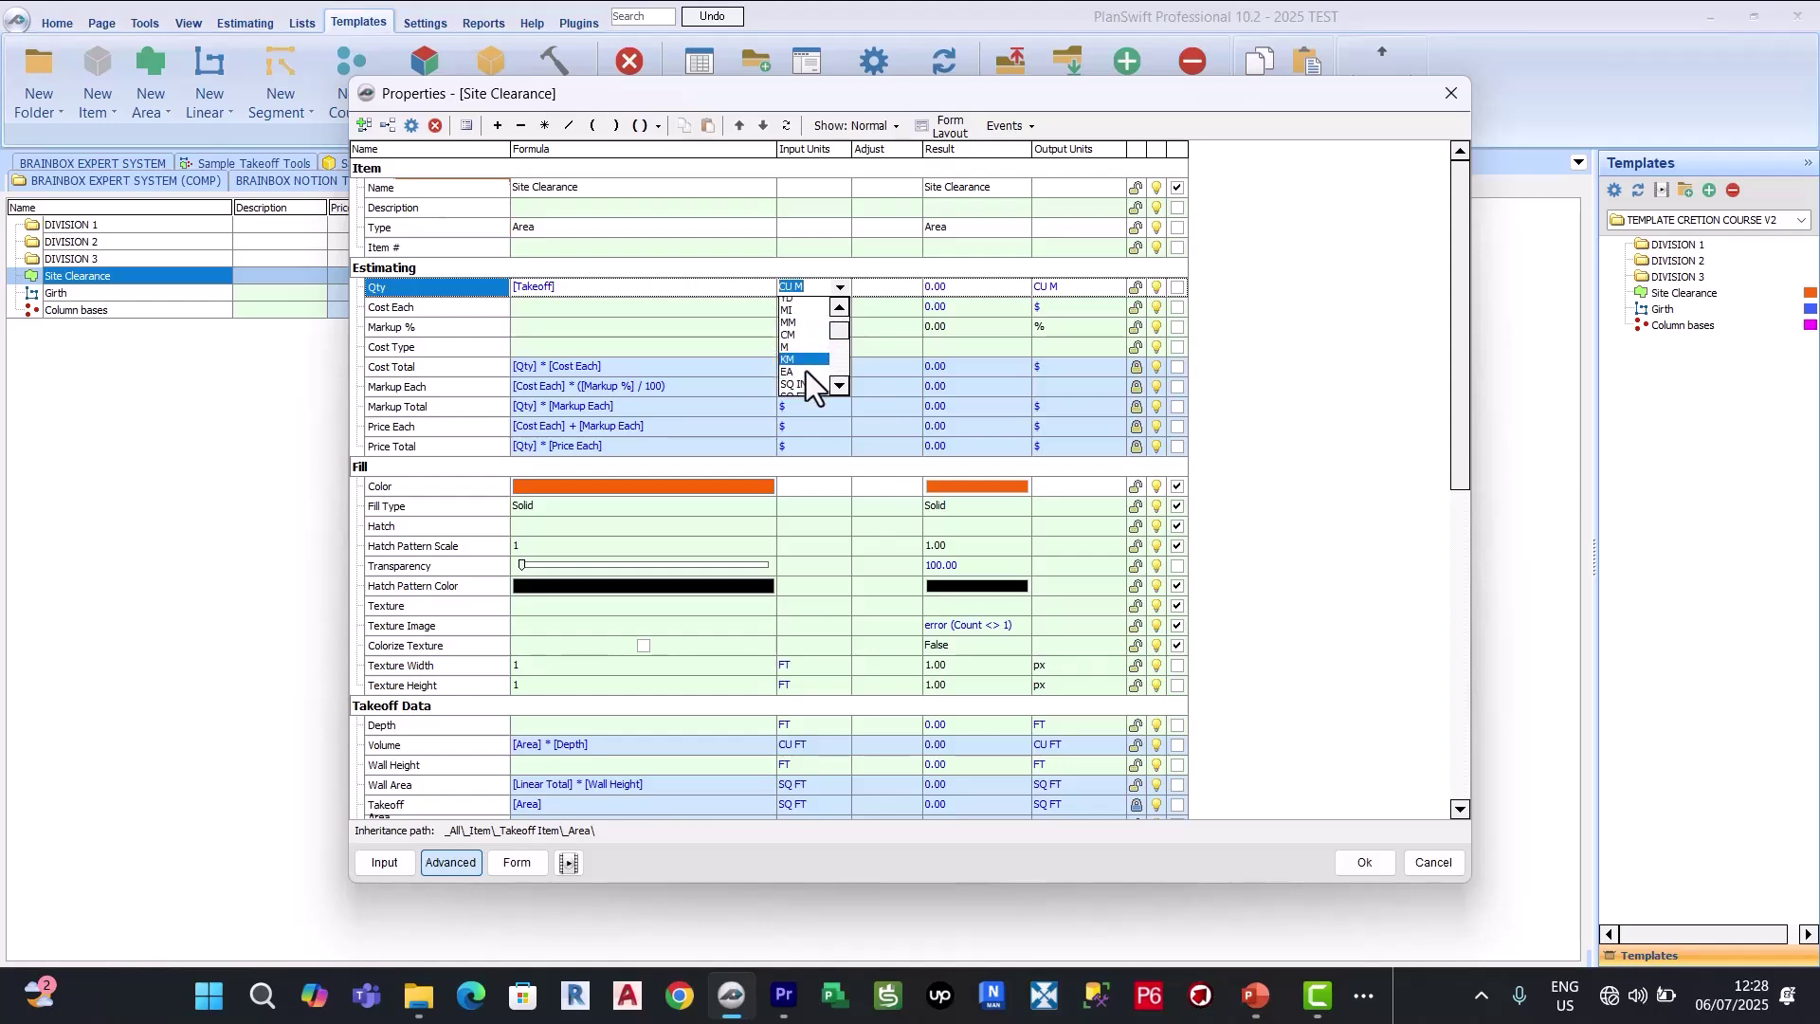
click(802, 366)
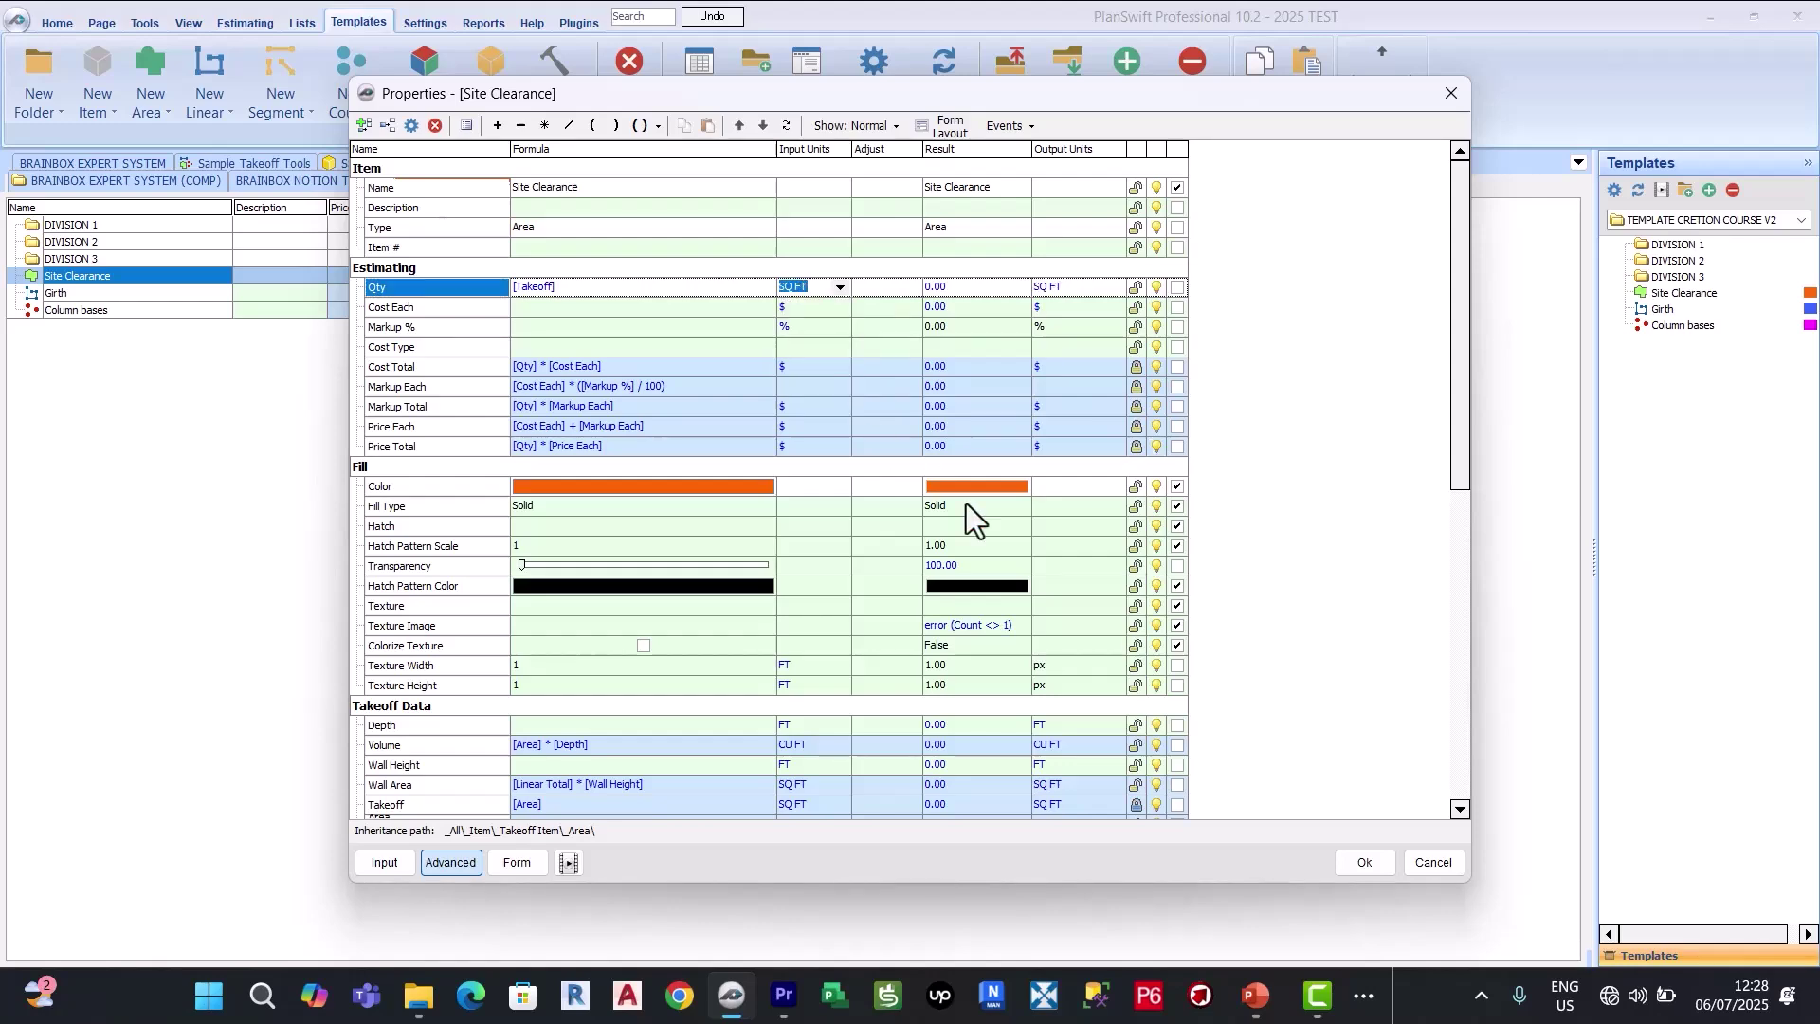
click(1365, 862)
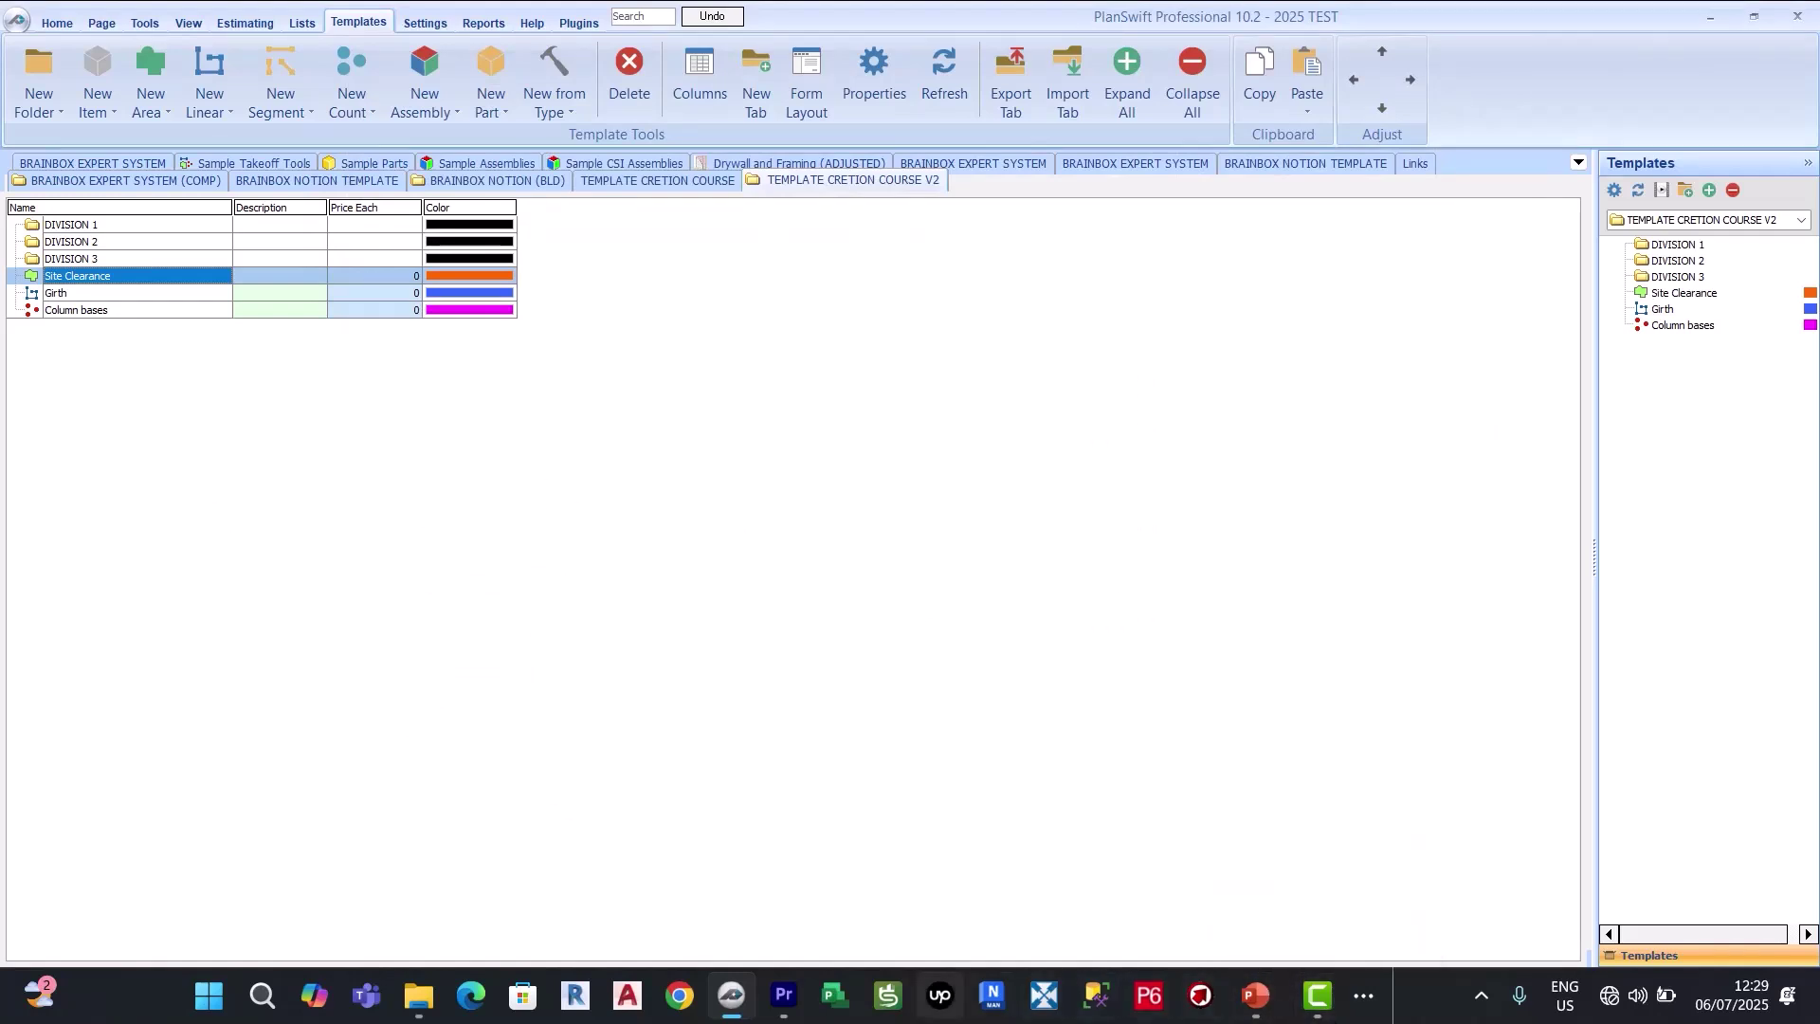
Step: Switch to PowerPoint, view the course outline slide full screen, and return to PlanSwift
click(1250, 997)
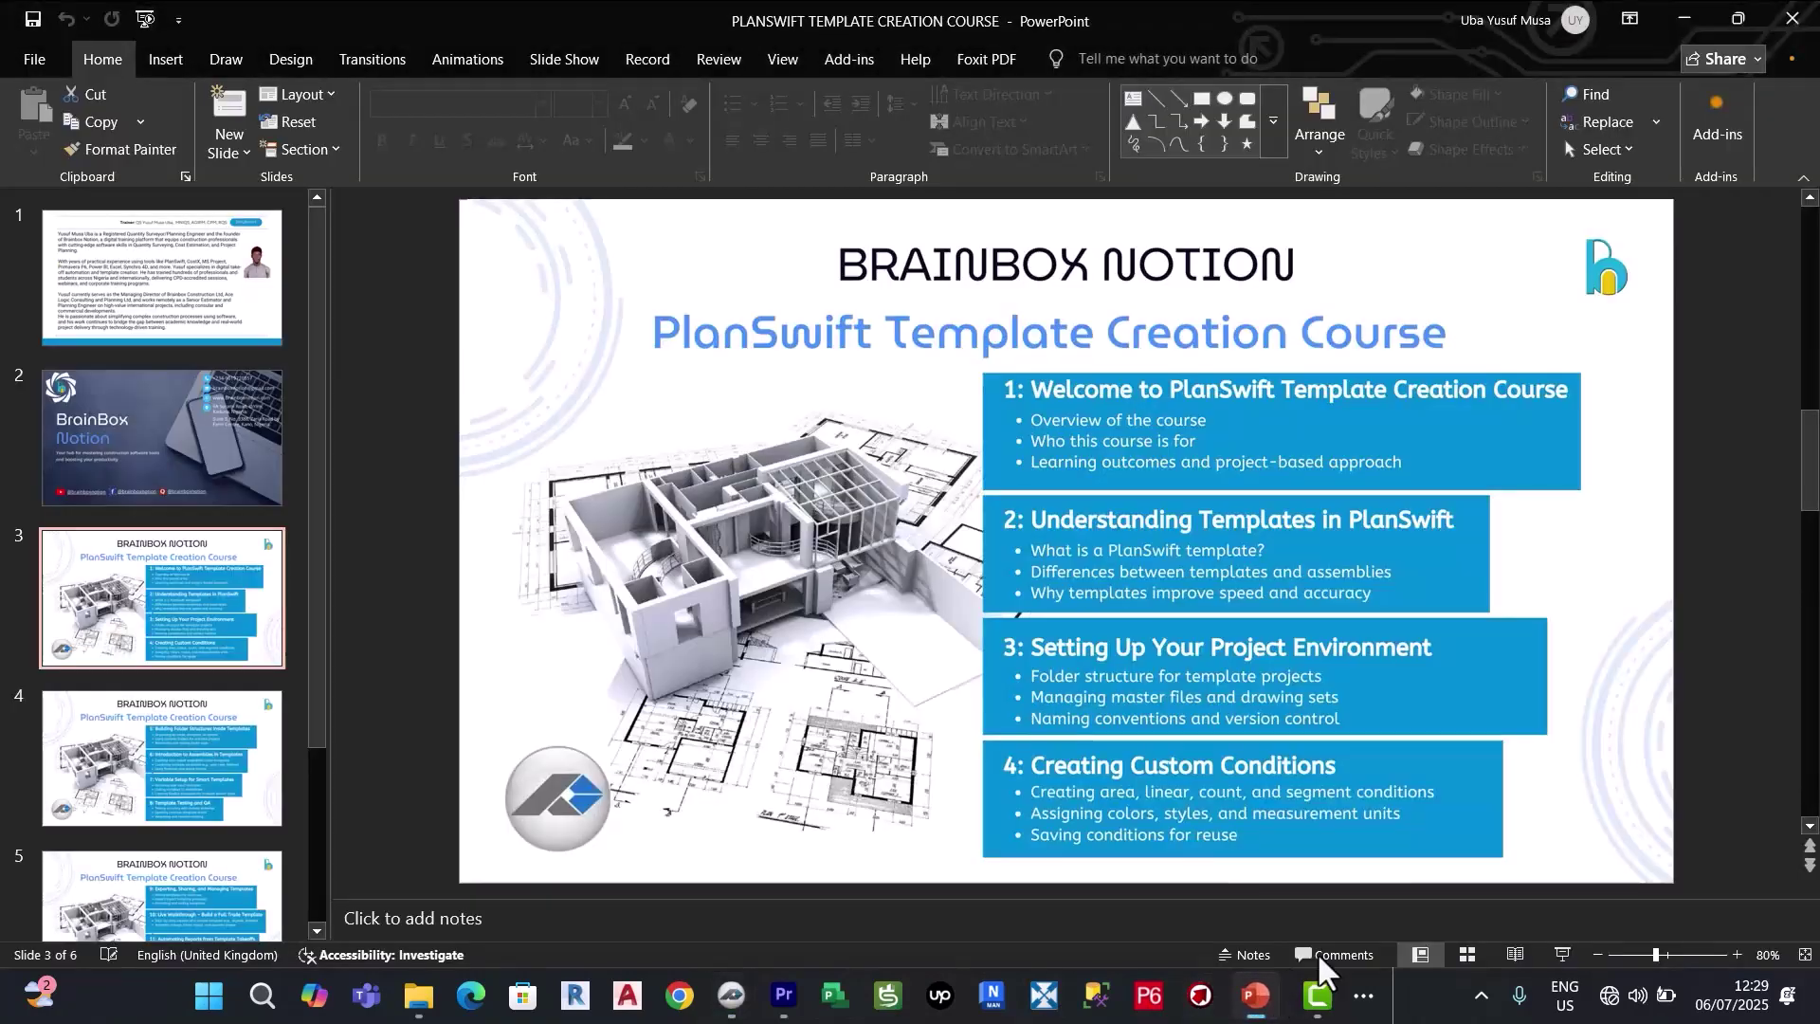
click(1562, 953)
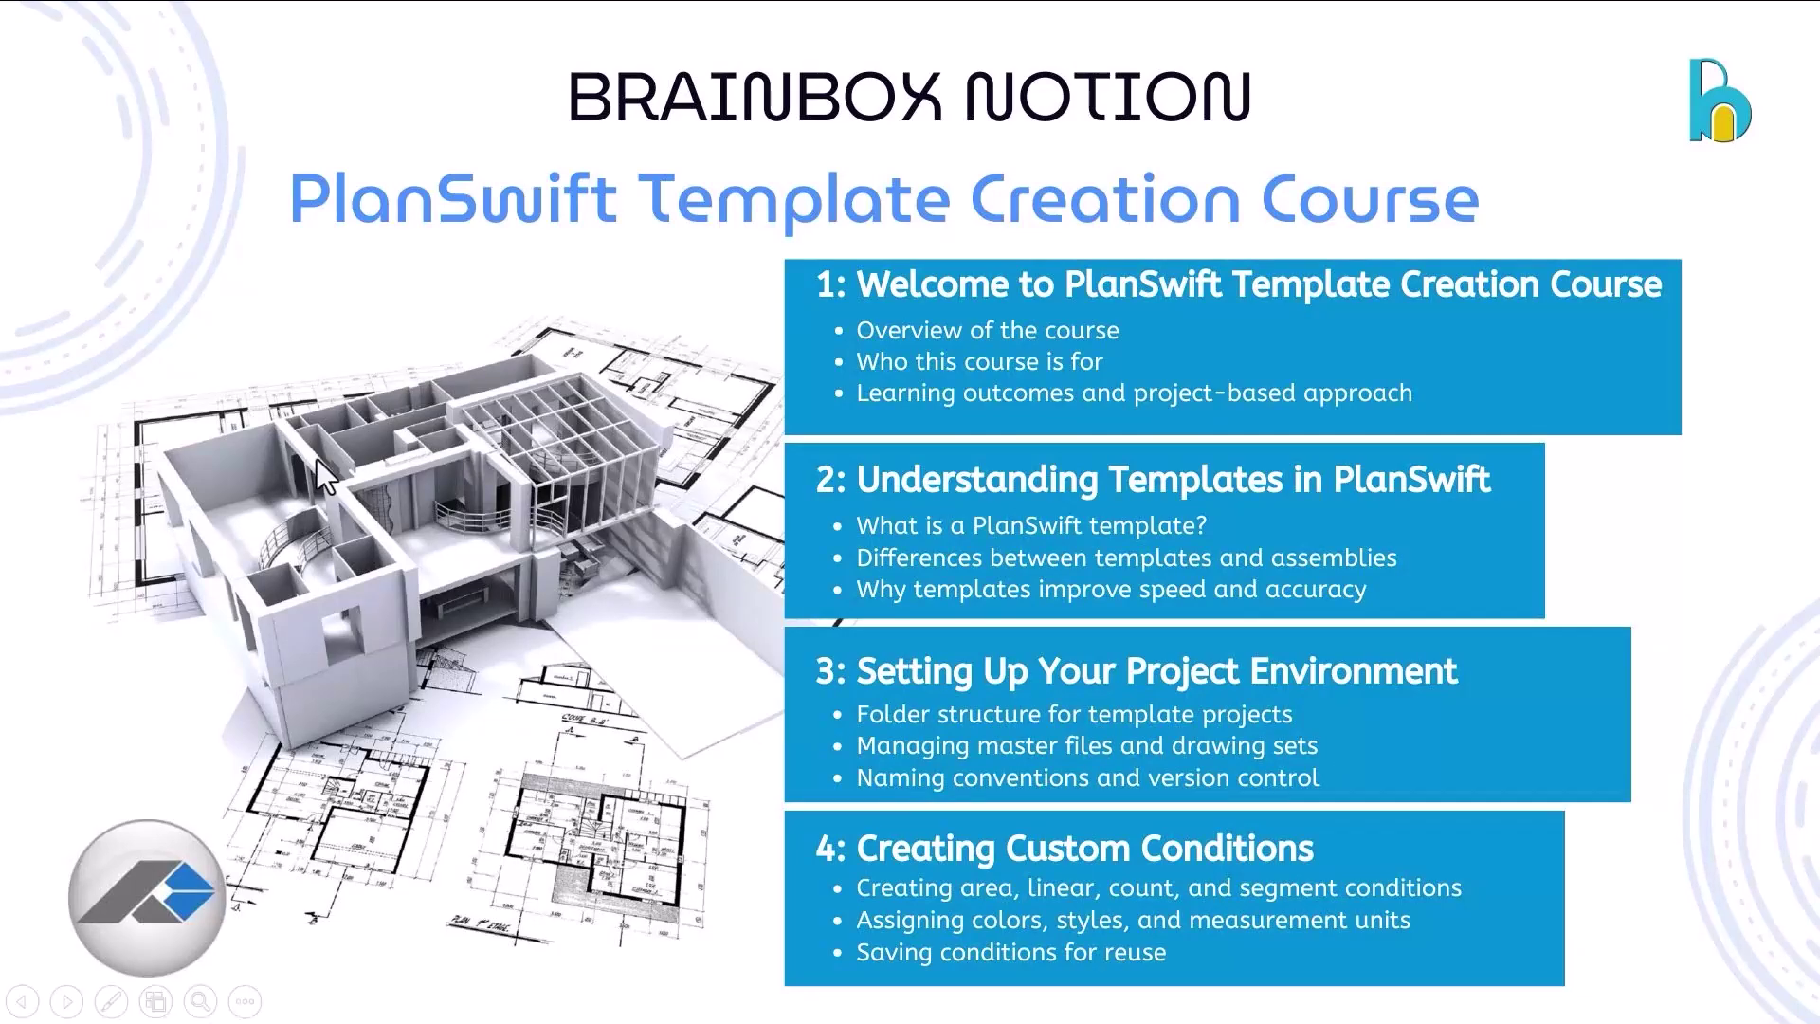
key(Escape)
click(731, 995)
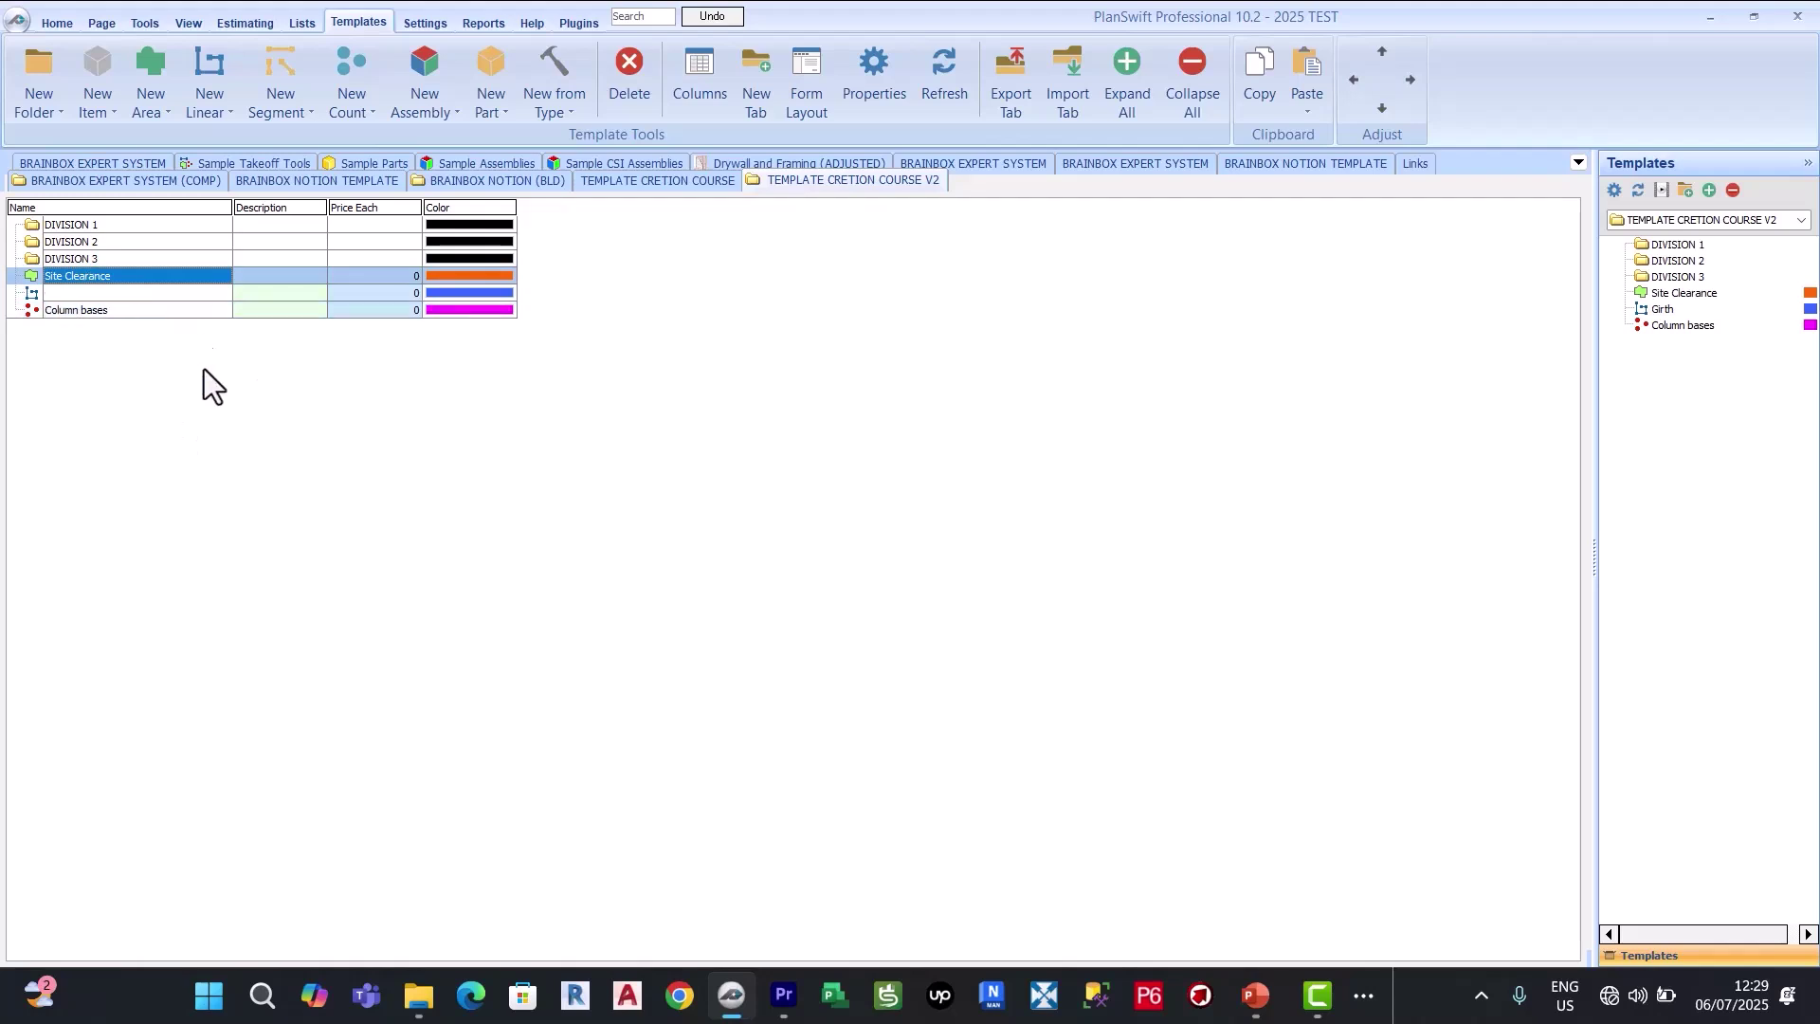
Step: Copy the Site Clearance template item and paste the duplicate directly below the Girth item
ctrl+click(148, 302)
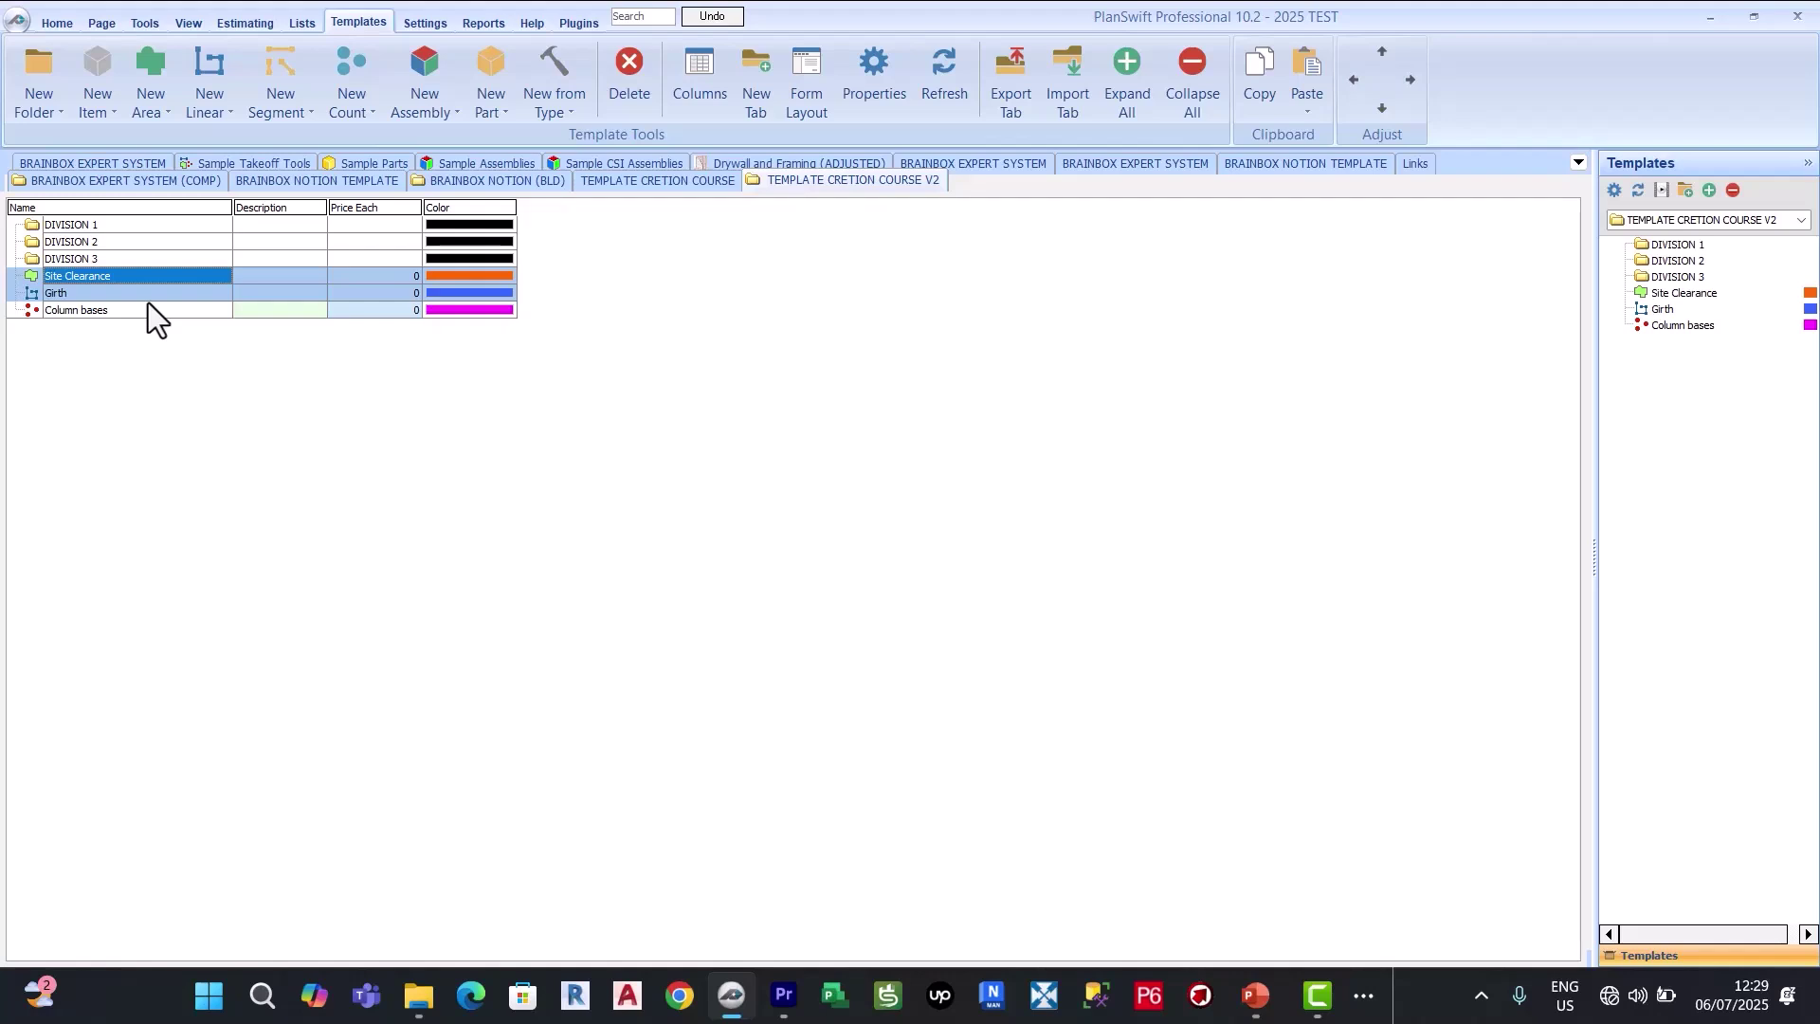
click(129, 277)
right_click(129, 277)
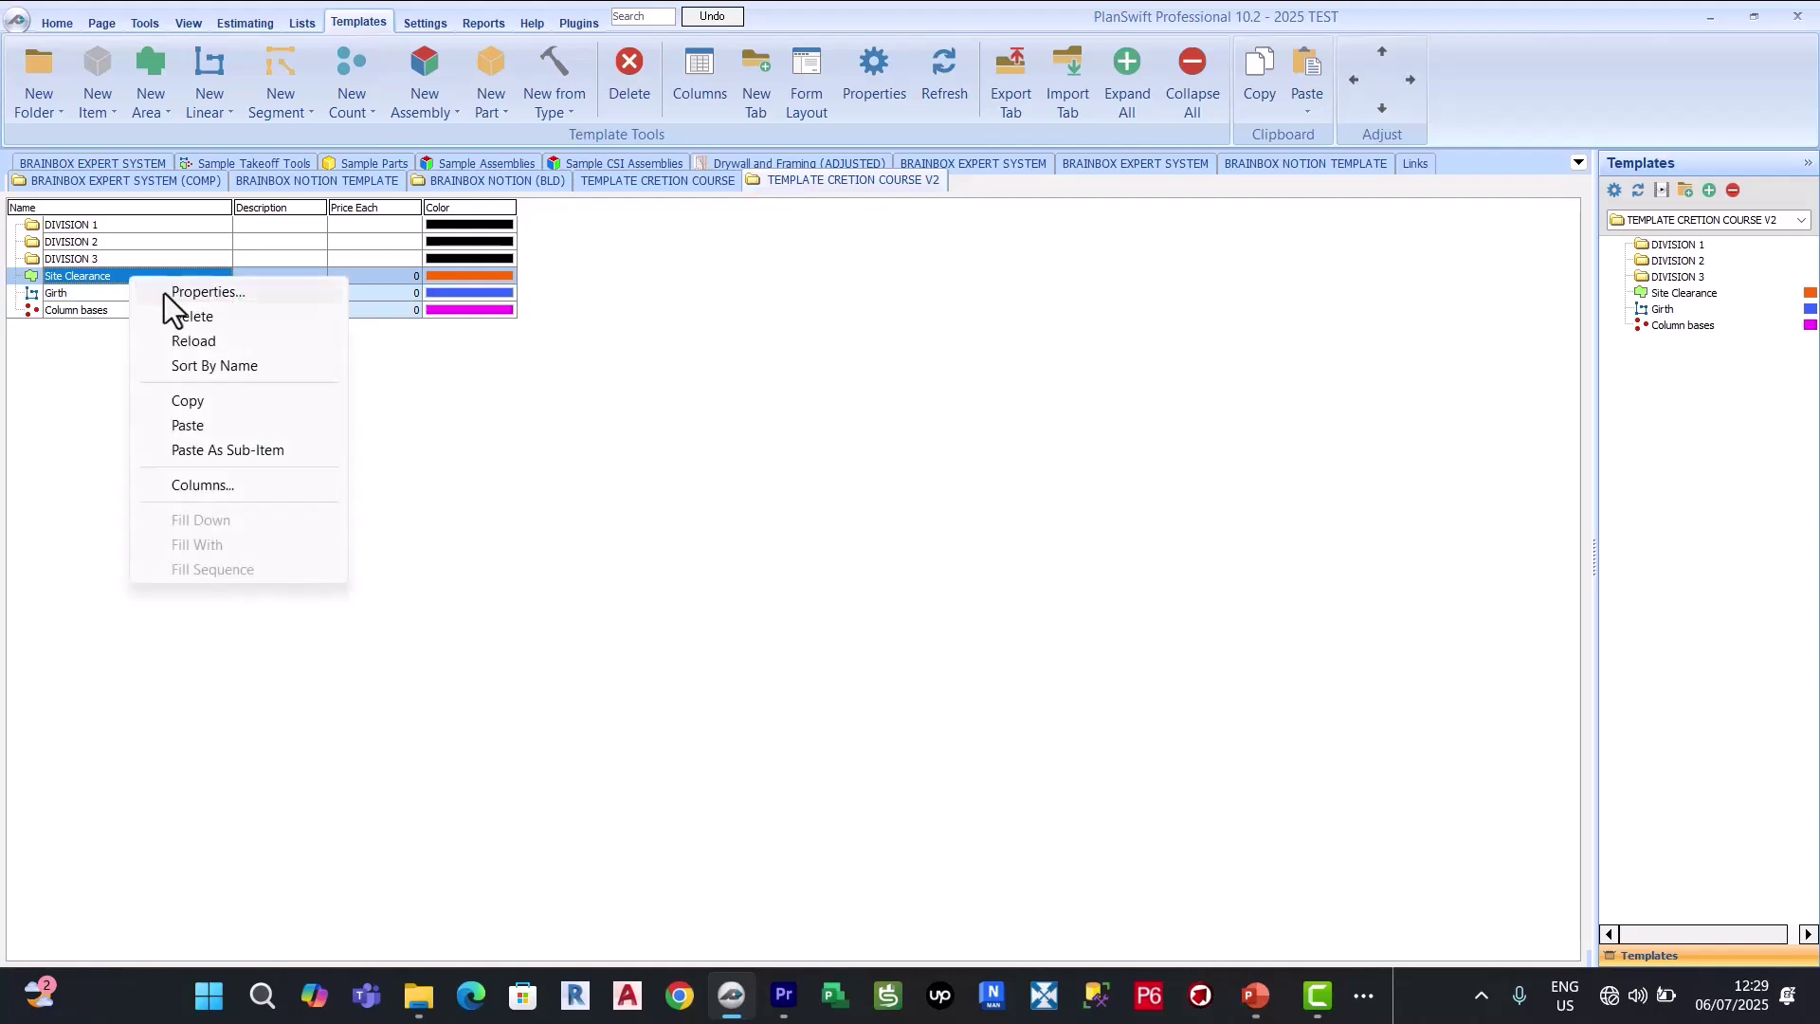
click(264, 402)
click(115, 292)
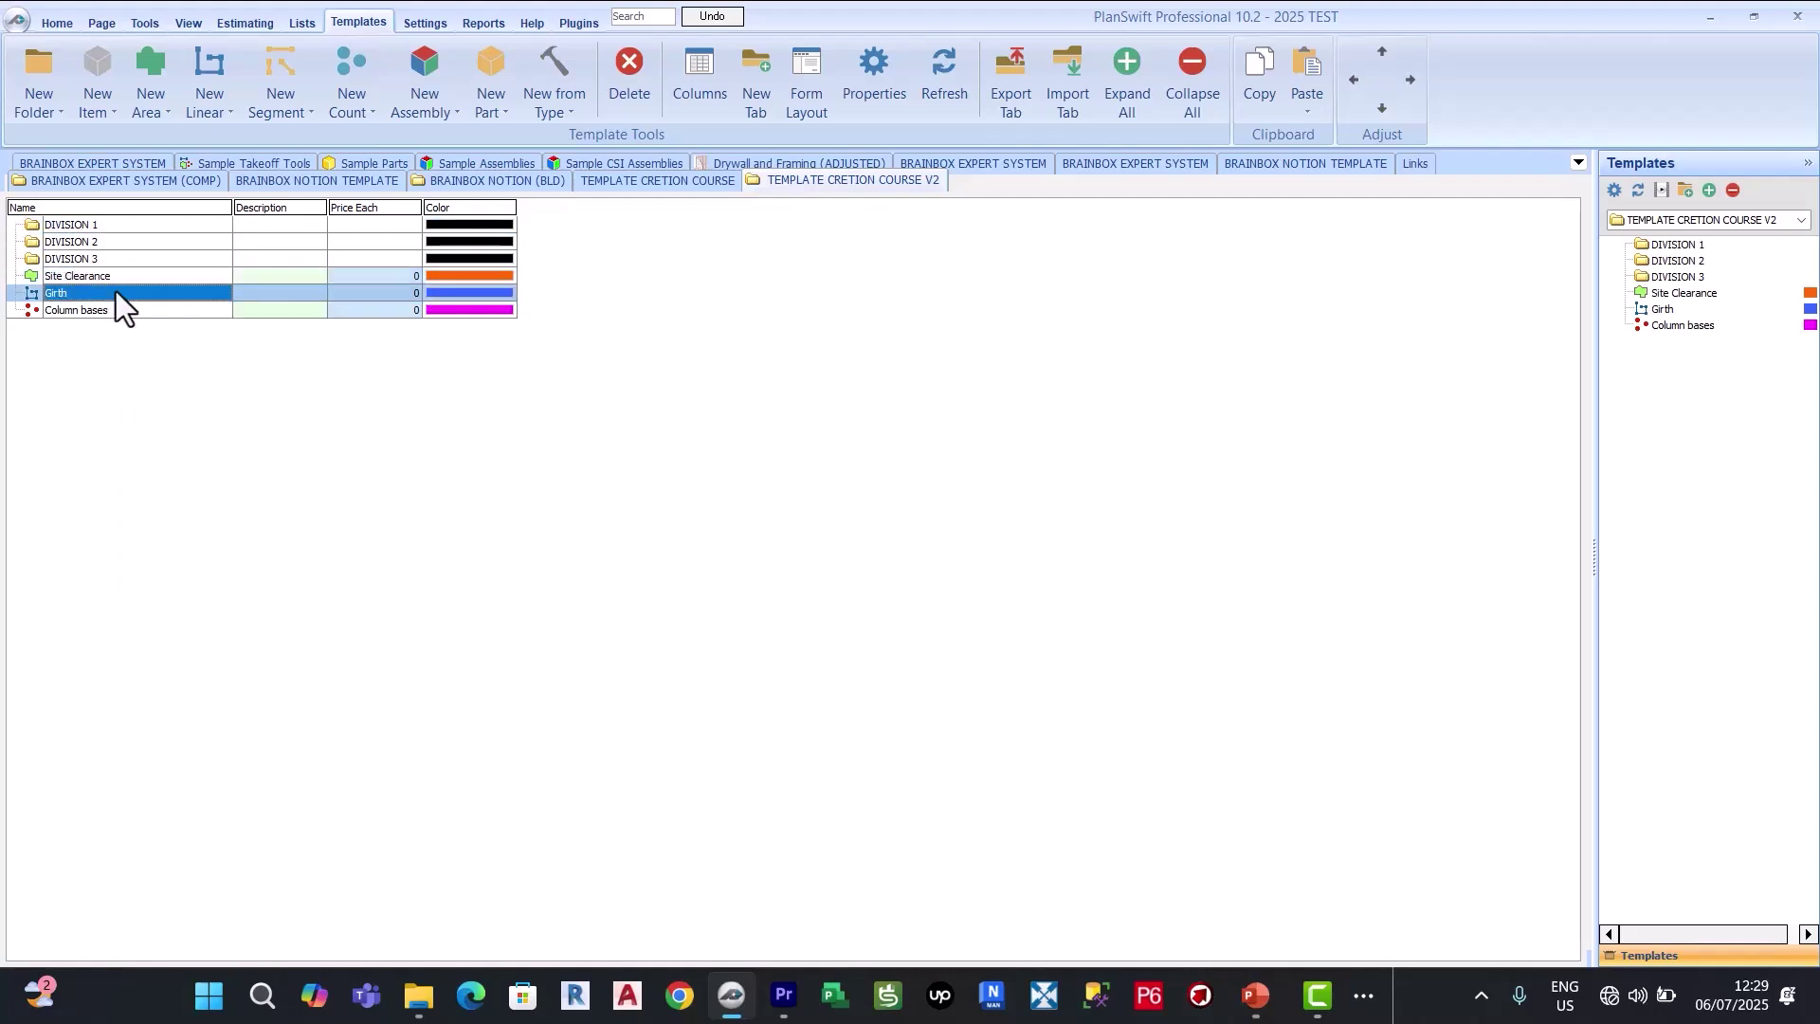
right_click(116, 292)
click(220, 430)
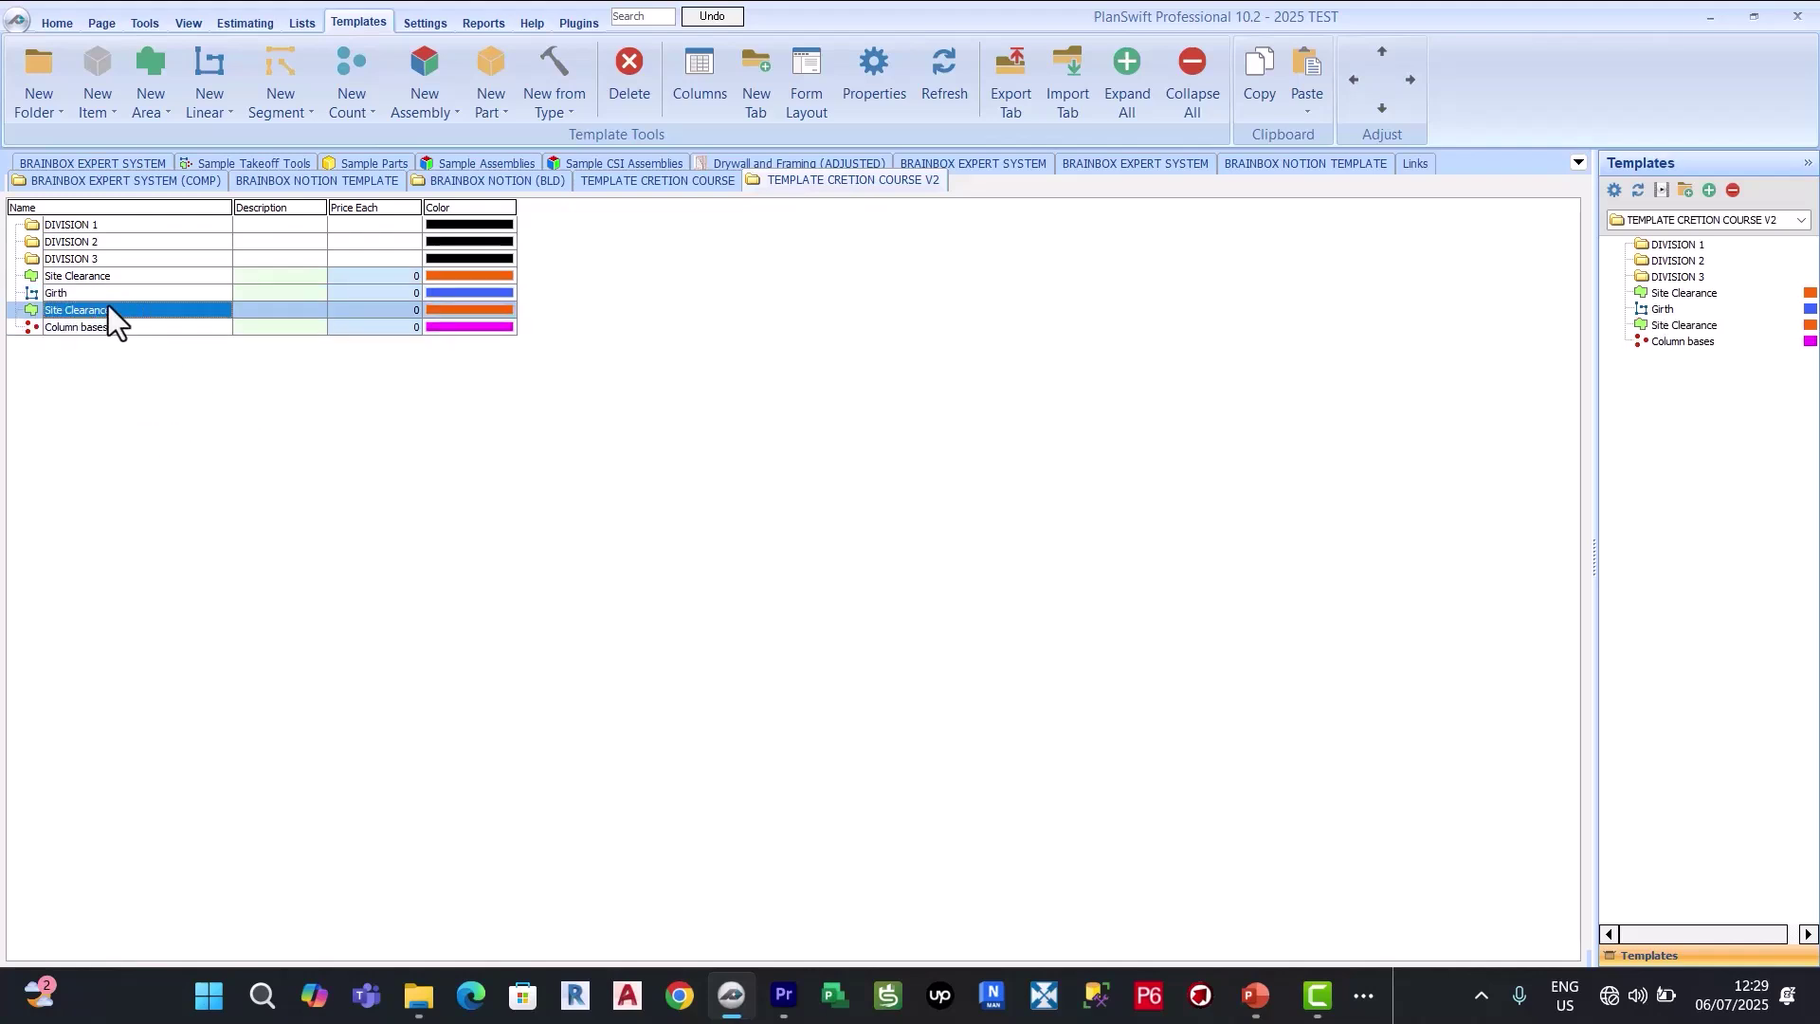
Step: Rename the duplicated Site Clearance item as Top soil and move it directly below the original Site Clearance item
double_click(108, 305)
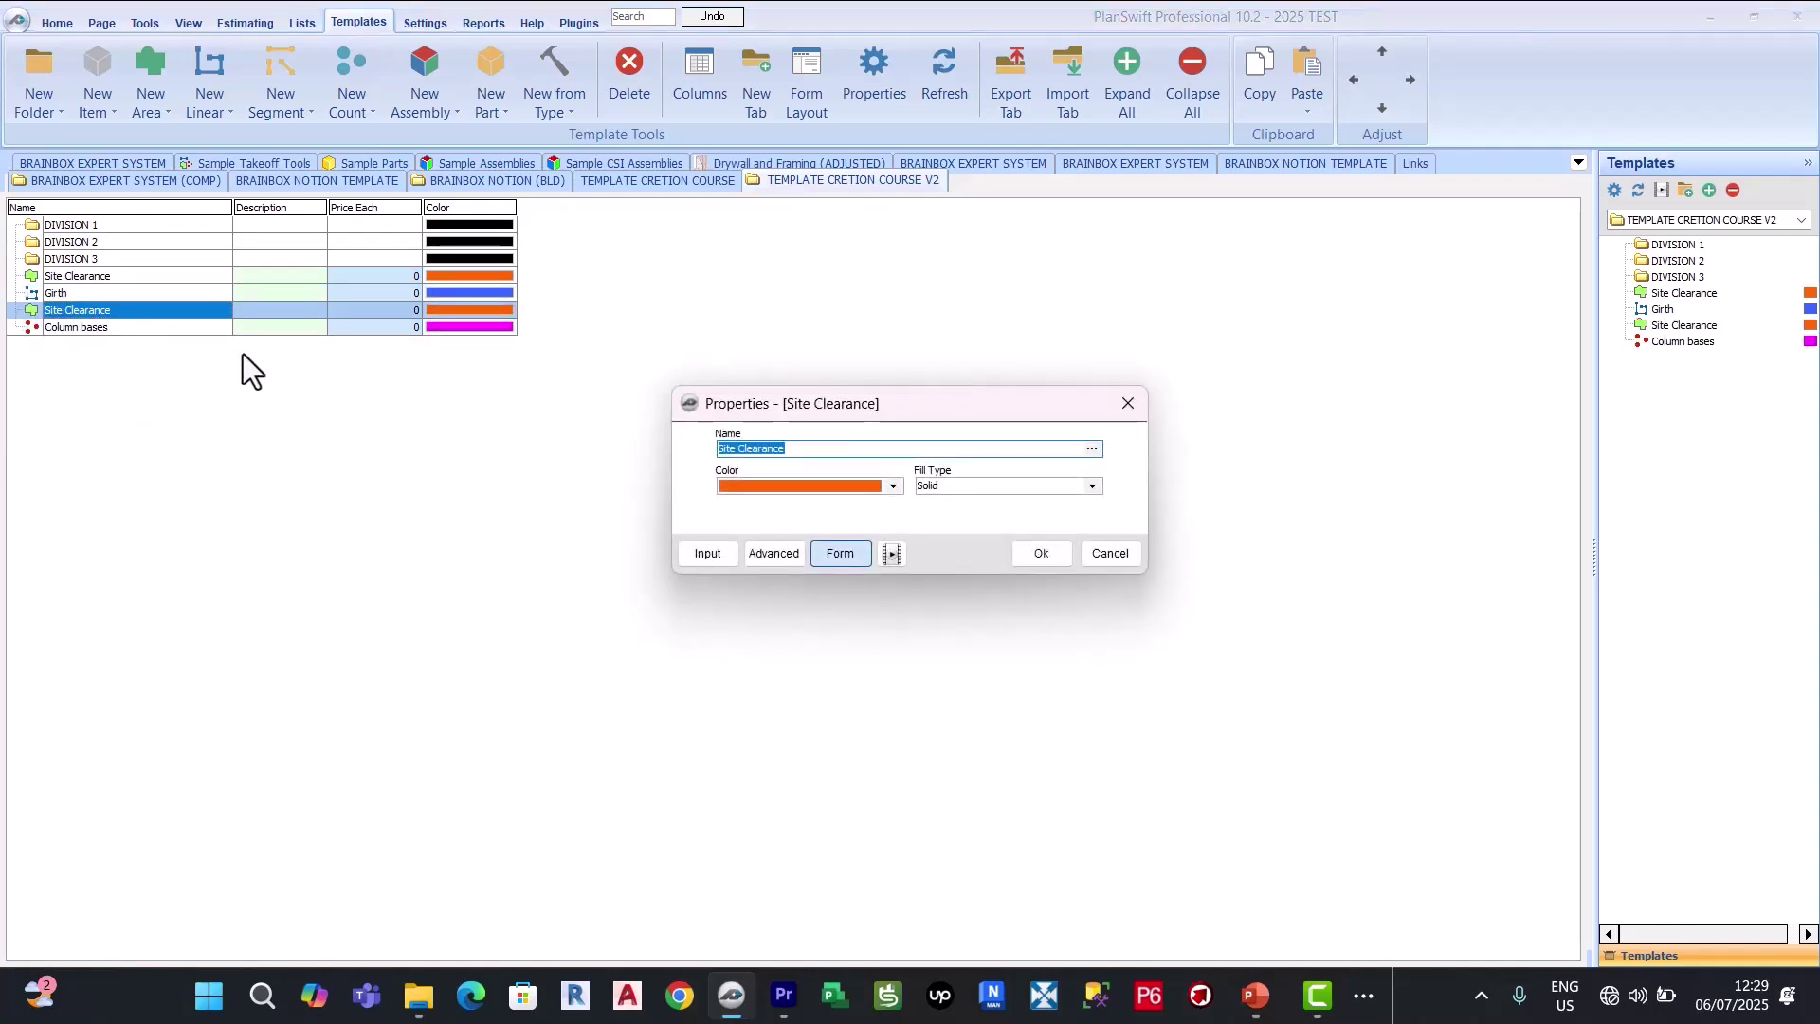
text(Top soil)
click(1022, 554)
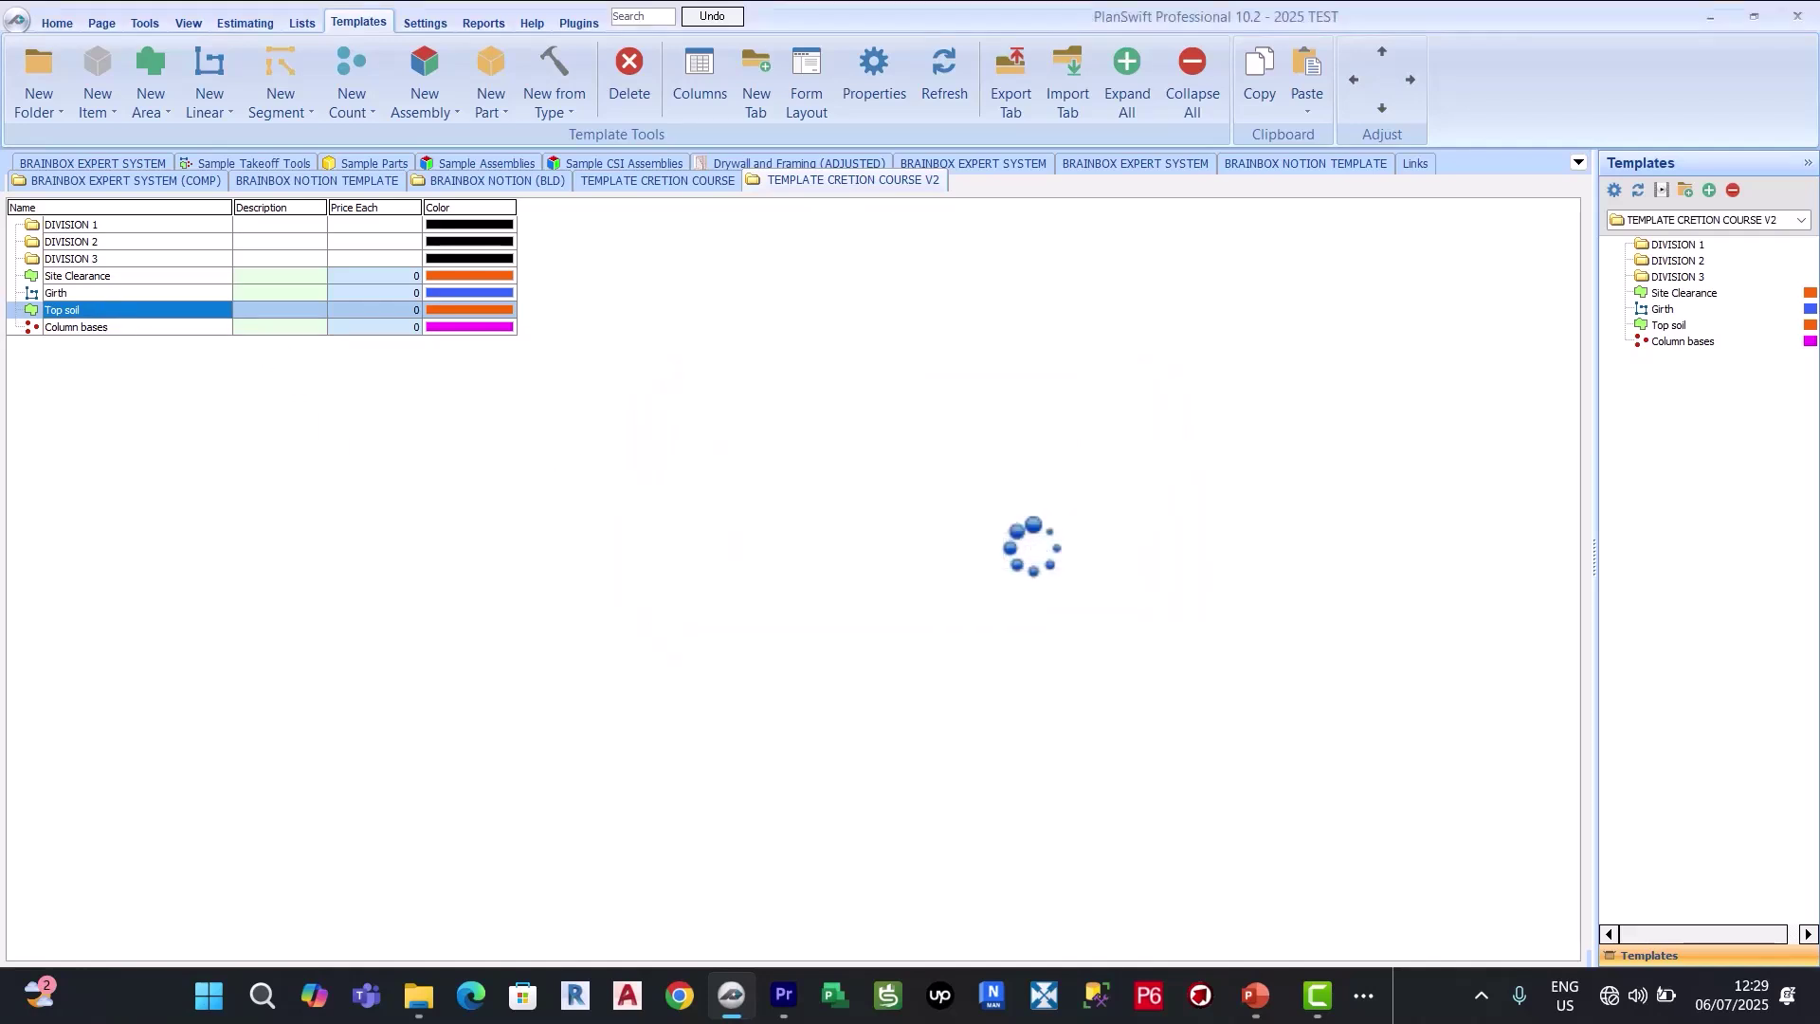
drag(88, 310, 99, 282)
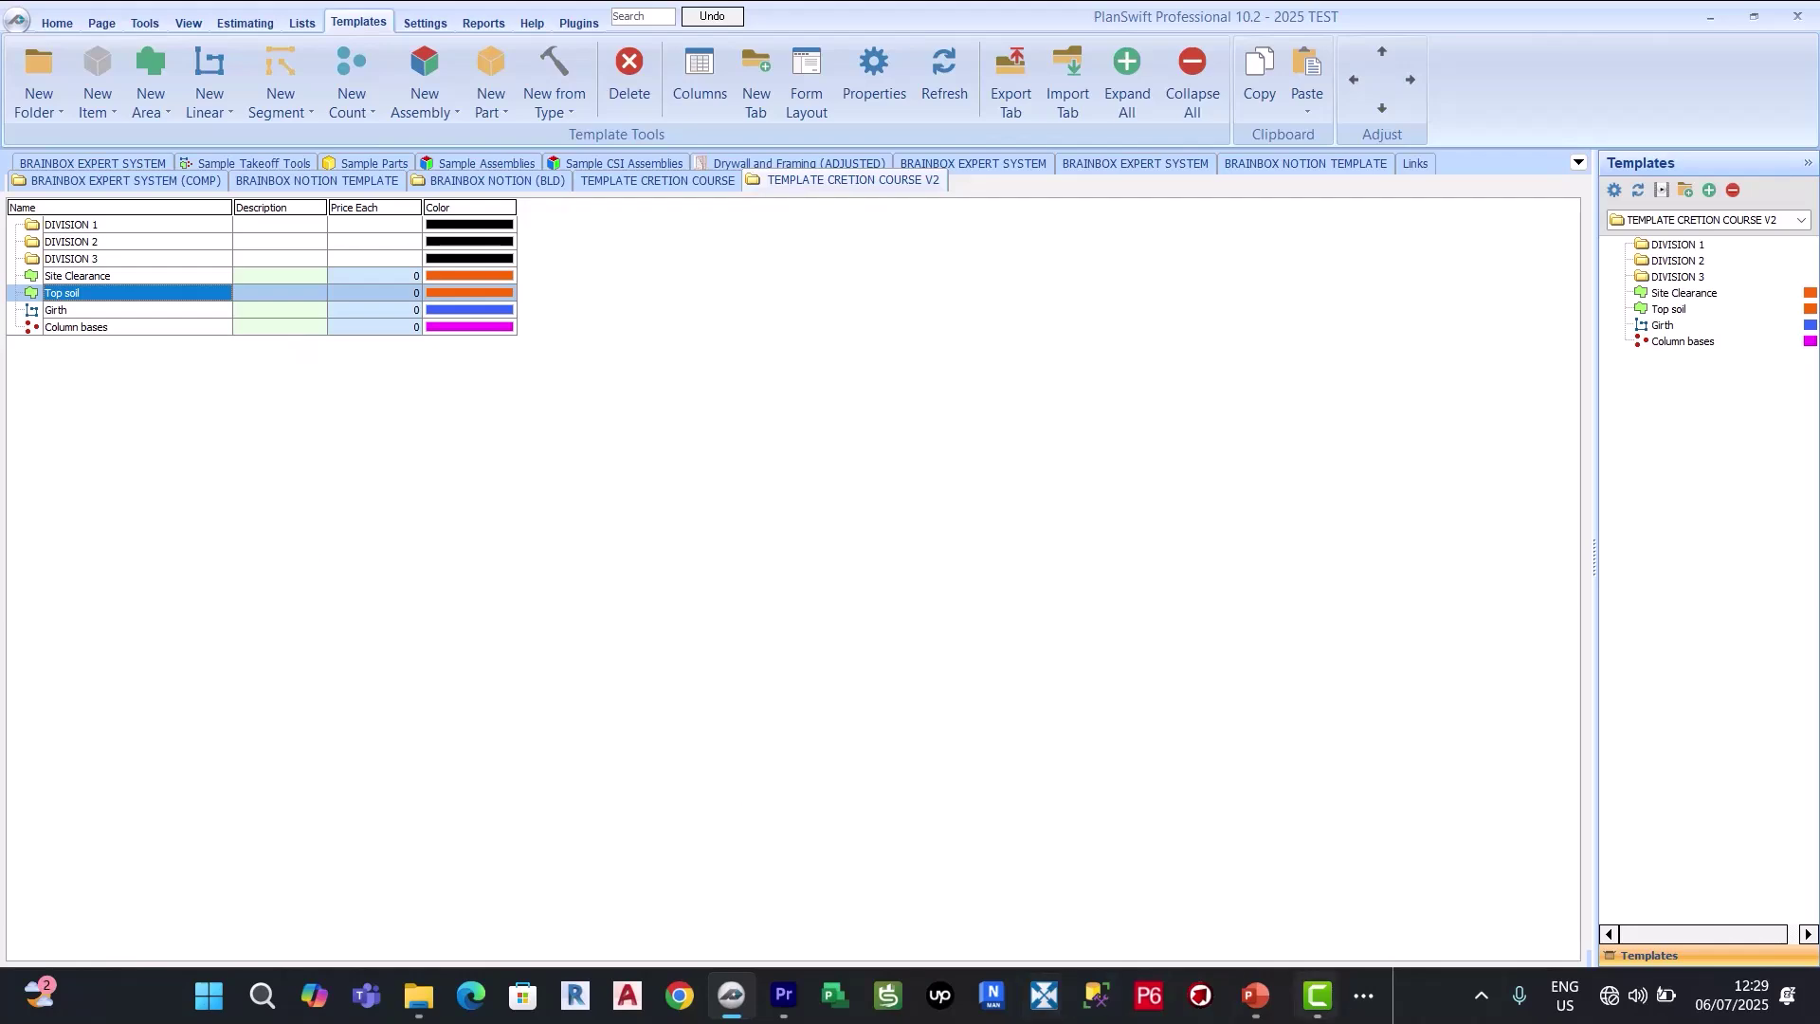
Step: Switch to the course outline presentation in PowerPoint
click(1253, 1005)
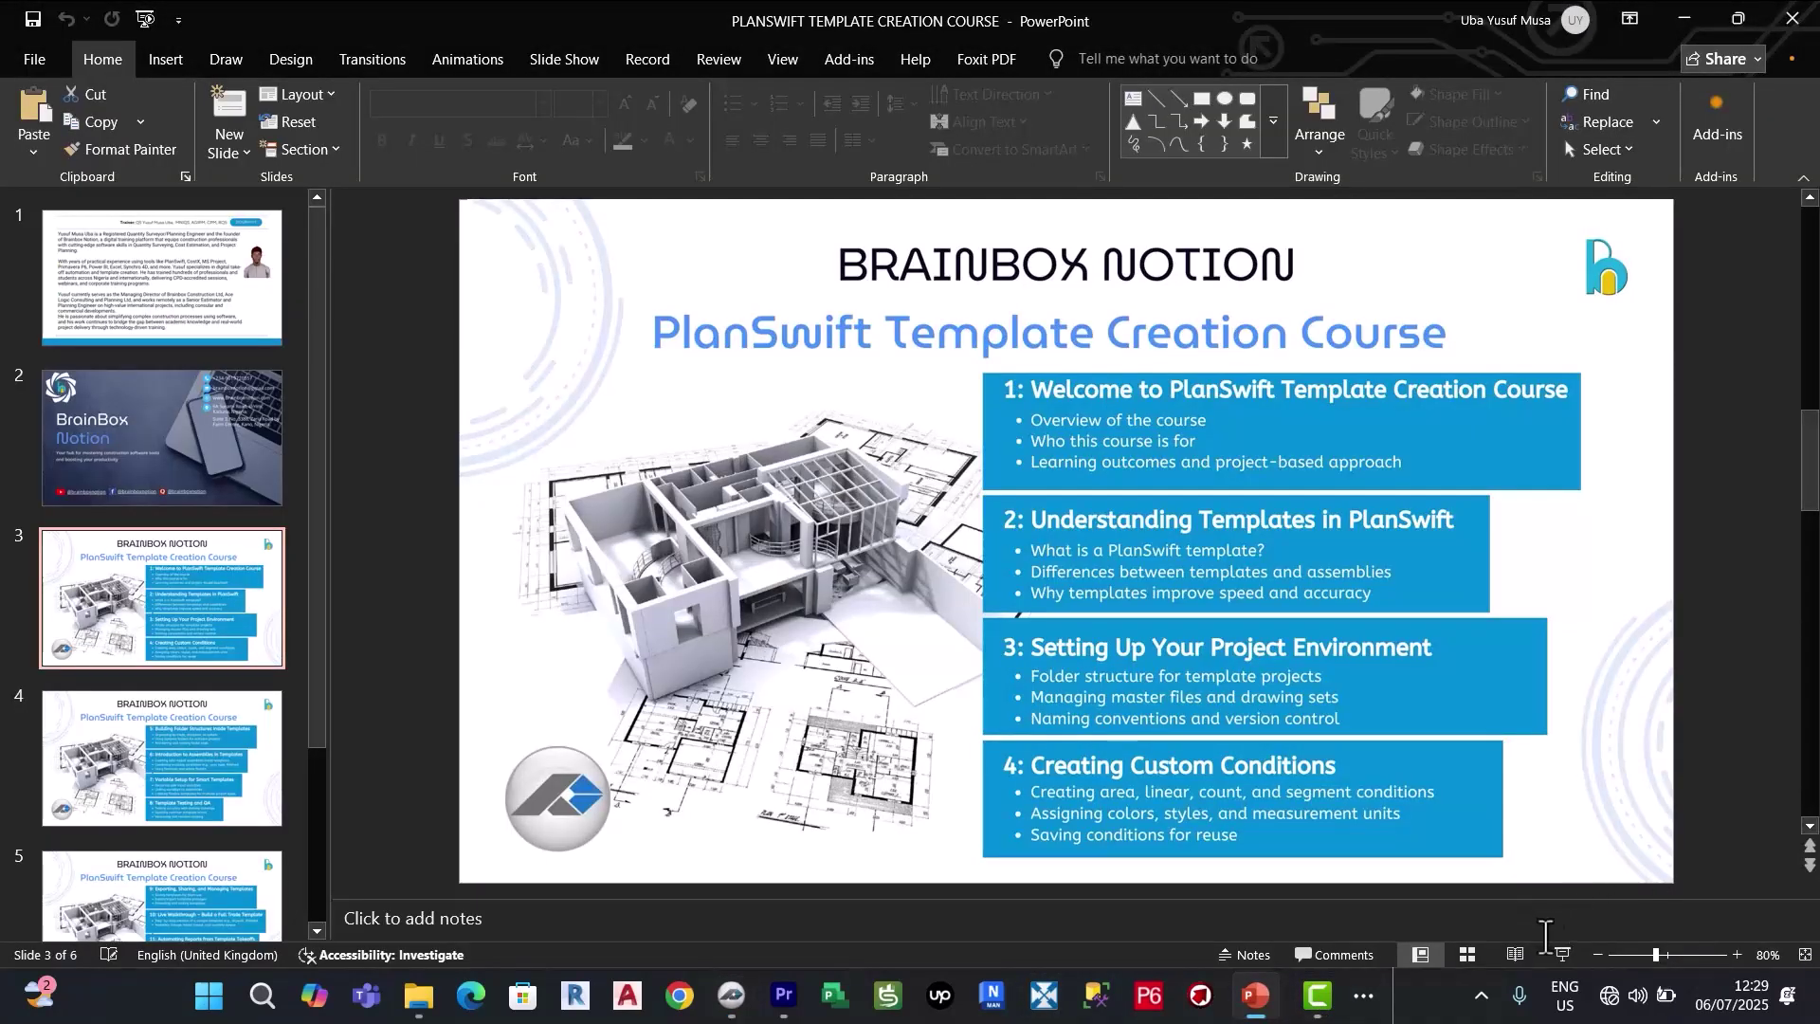